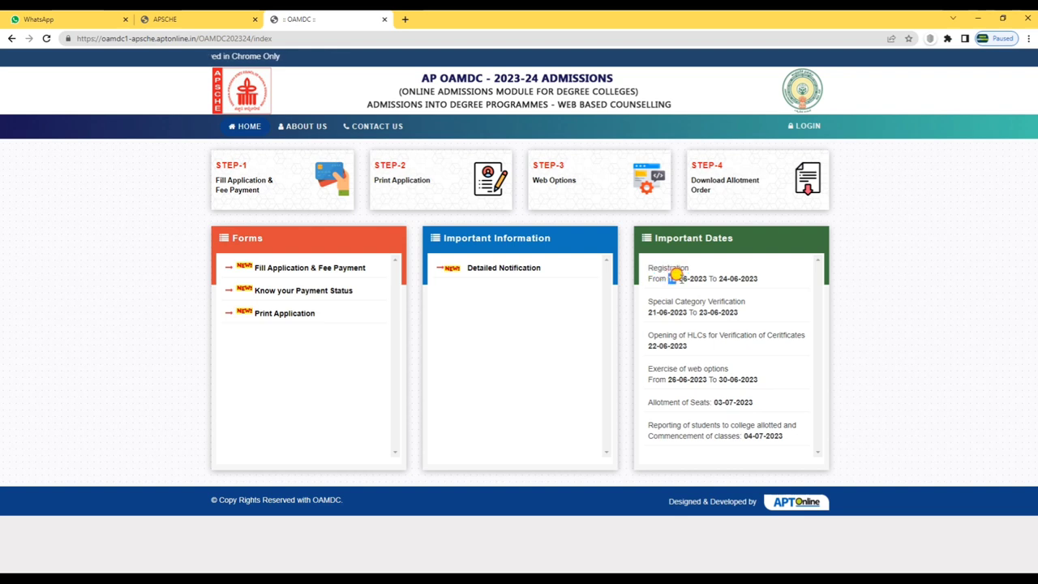
- Highlight the Special Category and HLC verification dates, including the 22-06-2023 opening date
left_click(765, 279)
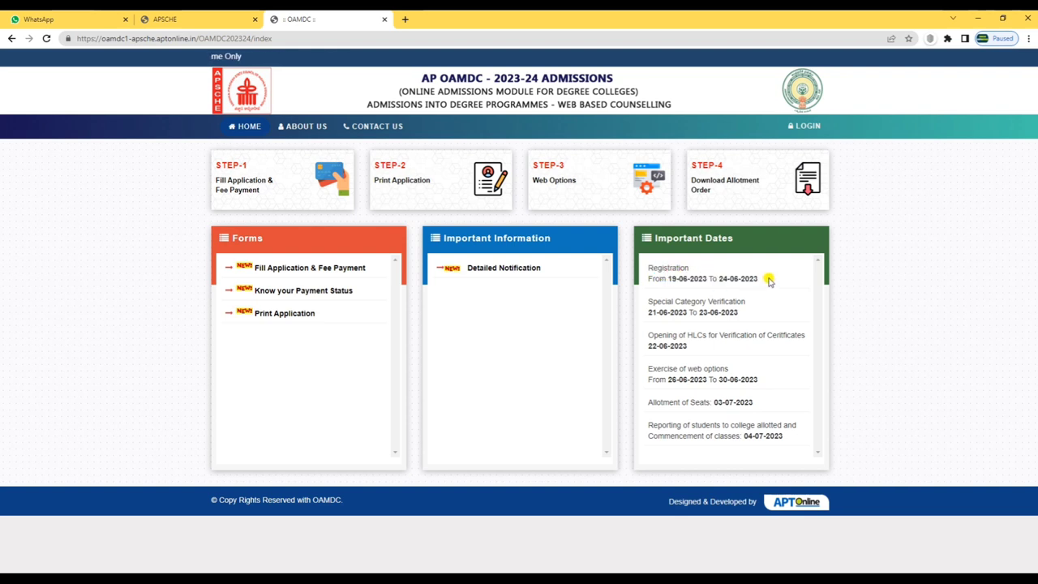
left_click_drag(651, 301, 742, 300)
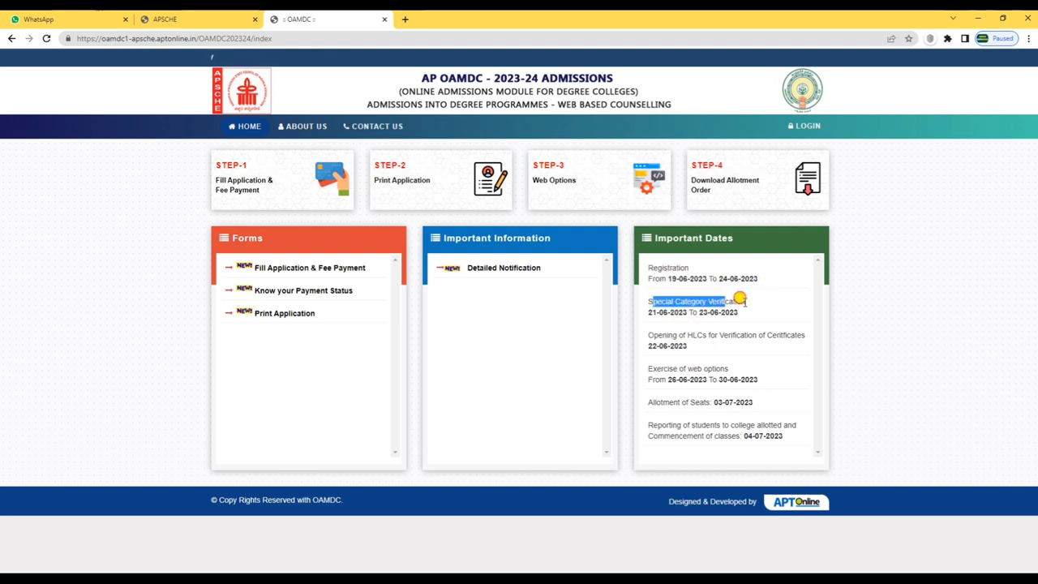
left_click(648, 317)
left_click(684, 307)
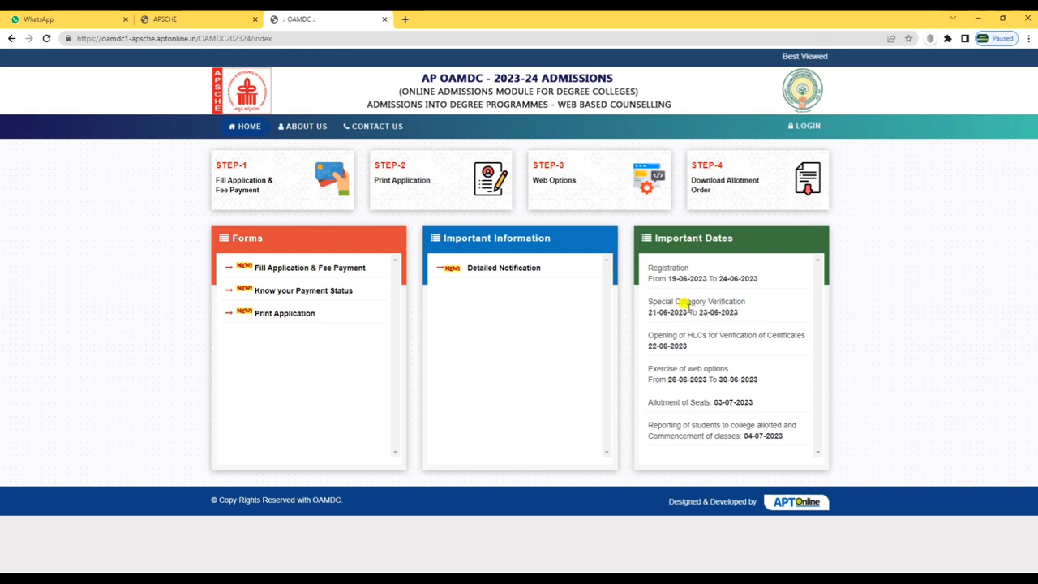
left_click_drag(700, 328, 789, 328)
left_click(702, 348)
left_click_drag(688, 346, 768, 381)
left_click(699, 354)
- Highlight the Allotment of Seats and 04-07-2023 class commencement dates, then open the Detailed Notification
left_click(767, 381)
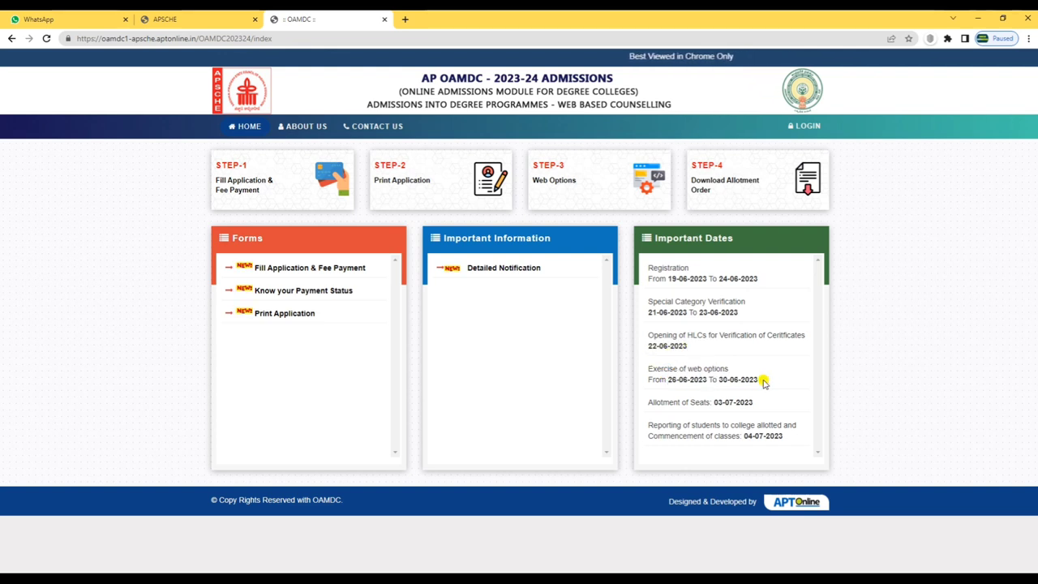
left_click_drag(715, 402, 754, 404)
left_click(690, 441)
left_click_drag(716, 436, 795, 441)
left_click(676, 221)
left_click(498, 268)
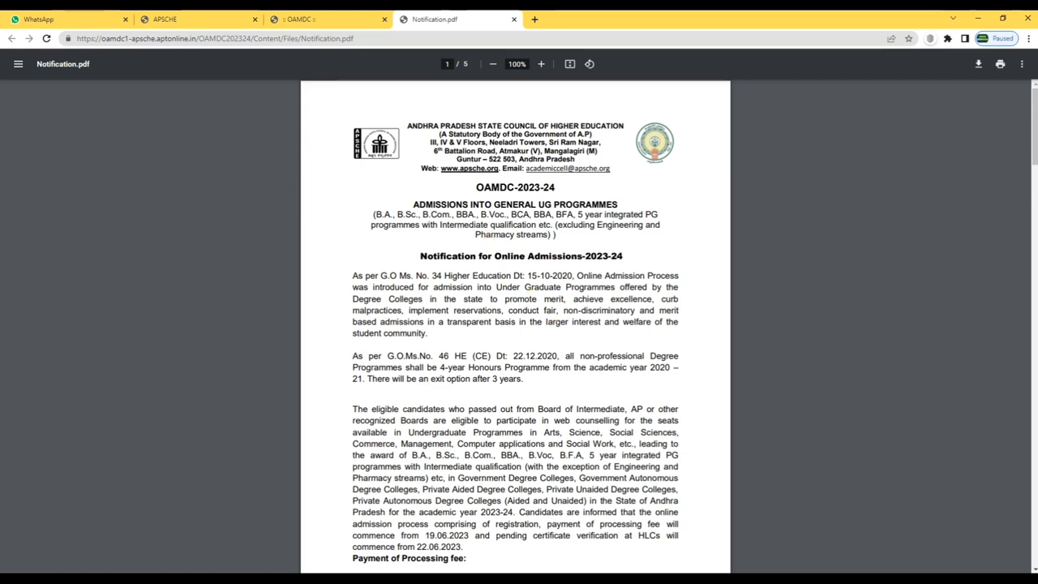
- Scroll the notification PDF and highlight the first three rows of the Phase-I schedule
scroll(376, 357, "down", 12)
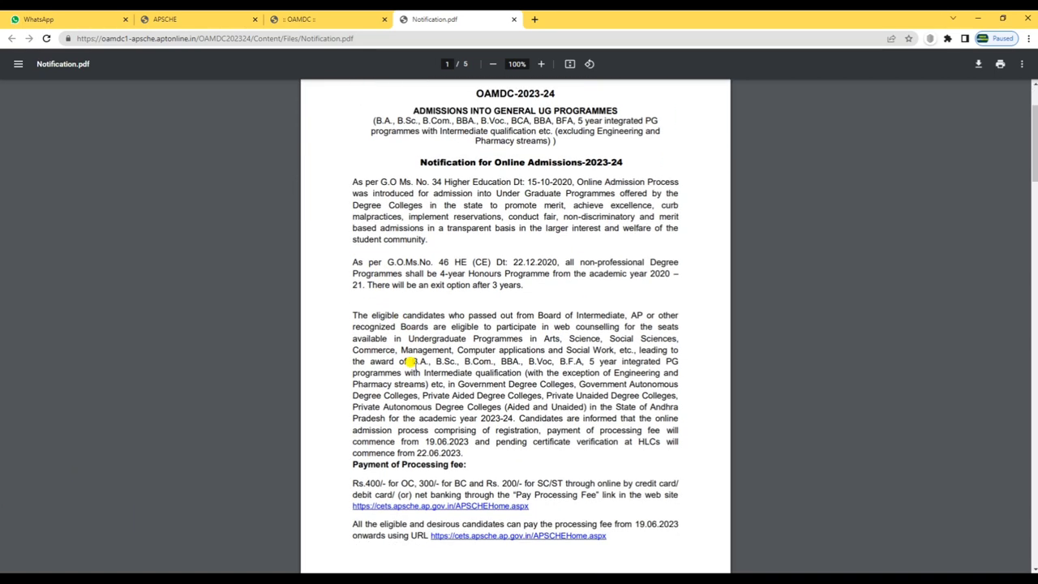
scroll(382, 181, "up", 2)
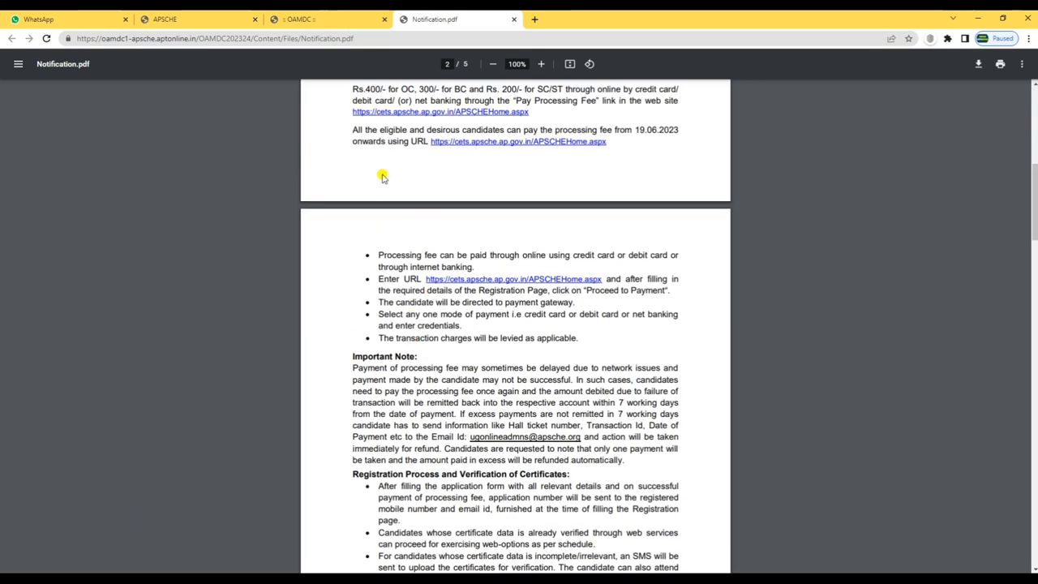
scroll(429, 255, "down", 5)
scroll(438, 284, "down", 7)
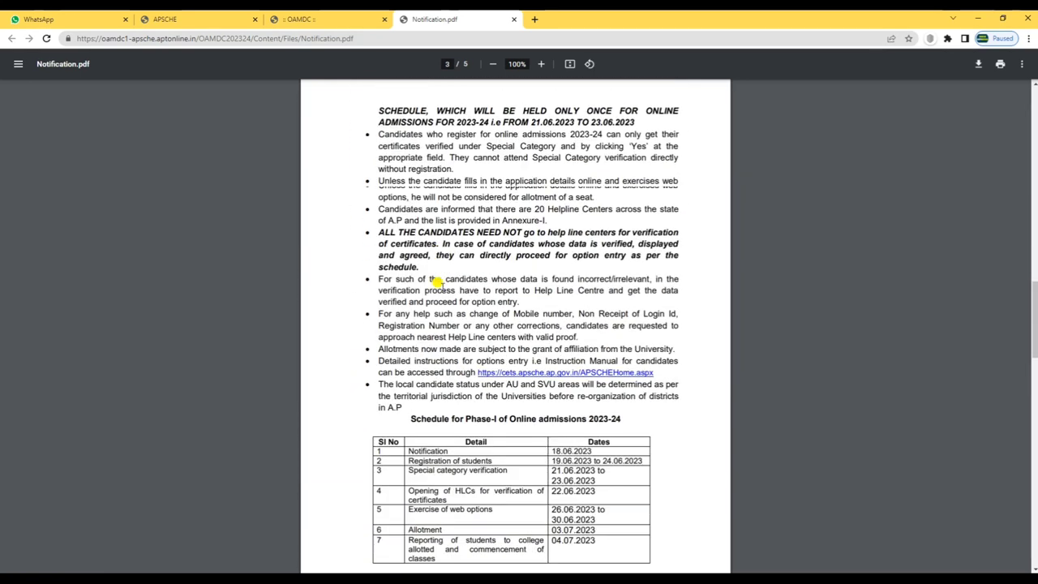
left_click_drag(550, 285, 610, 324)
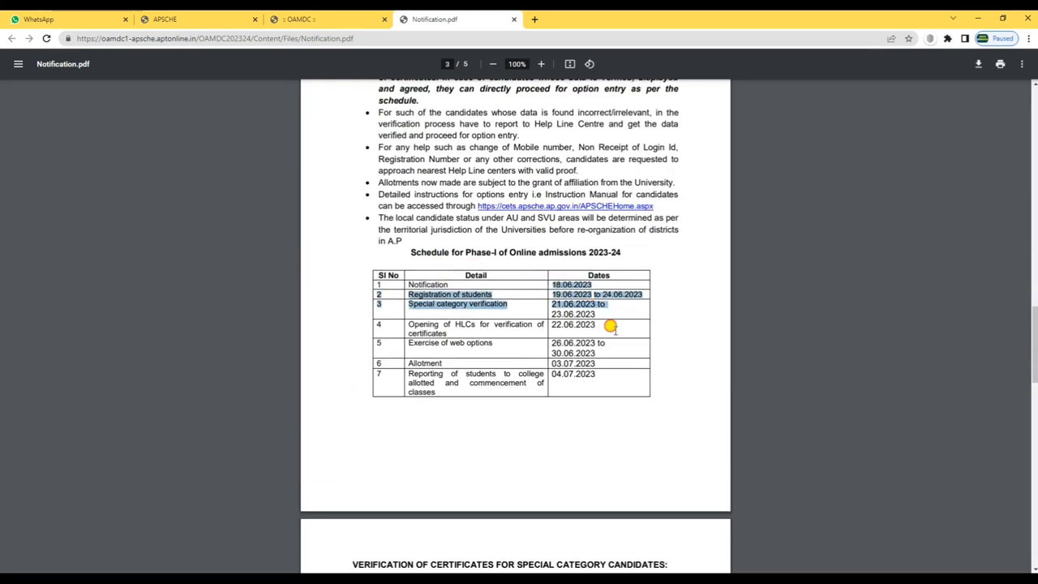
left_click(613, 405)
- Highlight the Rs. 200/- SC/ST processing fee, then close the PDF and return to OAMDC
scroll(558, 290, "down", 15)
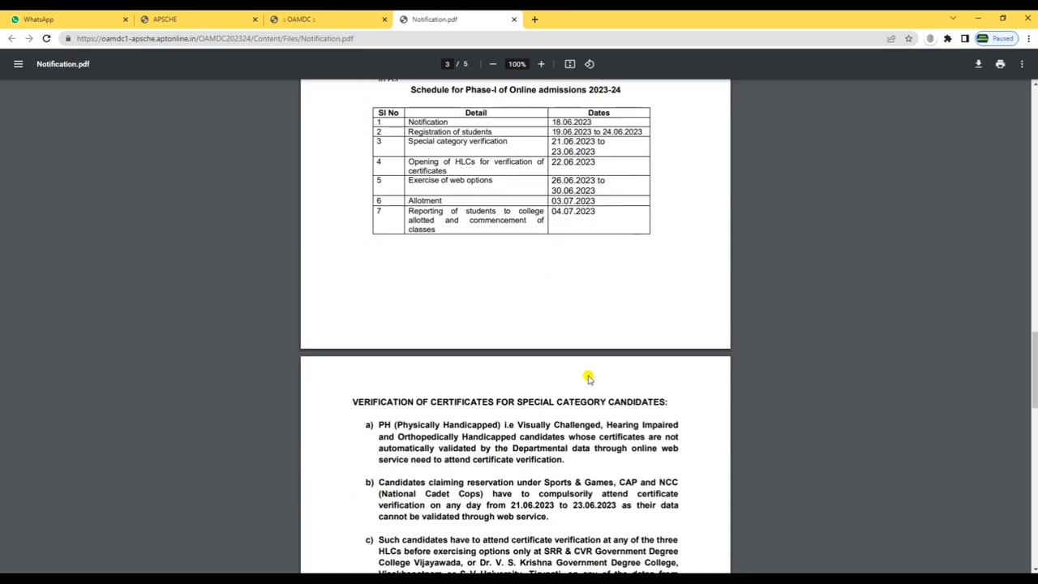
scroll(567, 365, "up", 12)
scroll(416, 306, "up", 10)
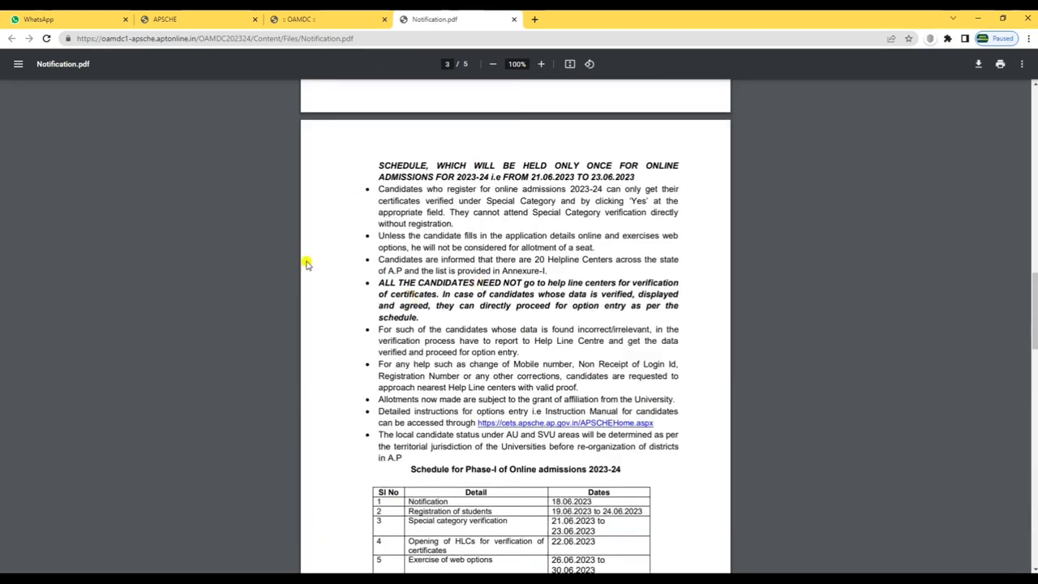
scroll(467, 259, "up", 4)
scroll(454, 275, "down", 3)
left_click_drag(357, 246, 470, 251)
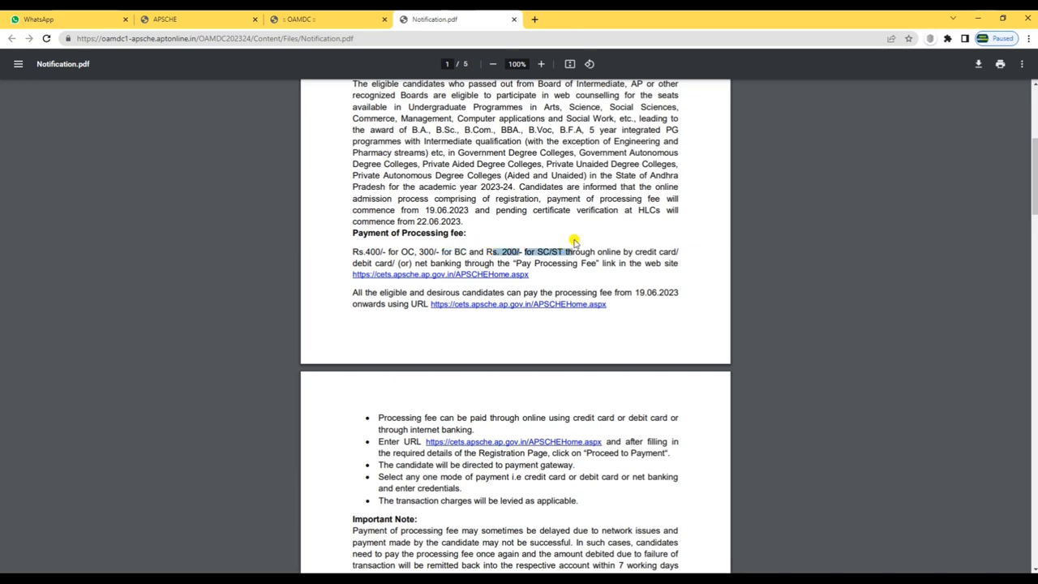
scroll(421, 338, "up", 5)
left_click(324, 18)
left_click(457, 20)
left_click(517, 19)
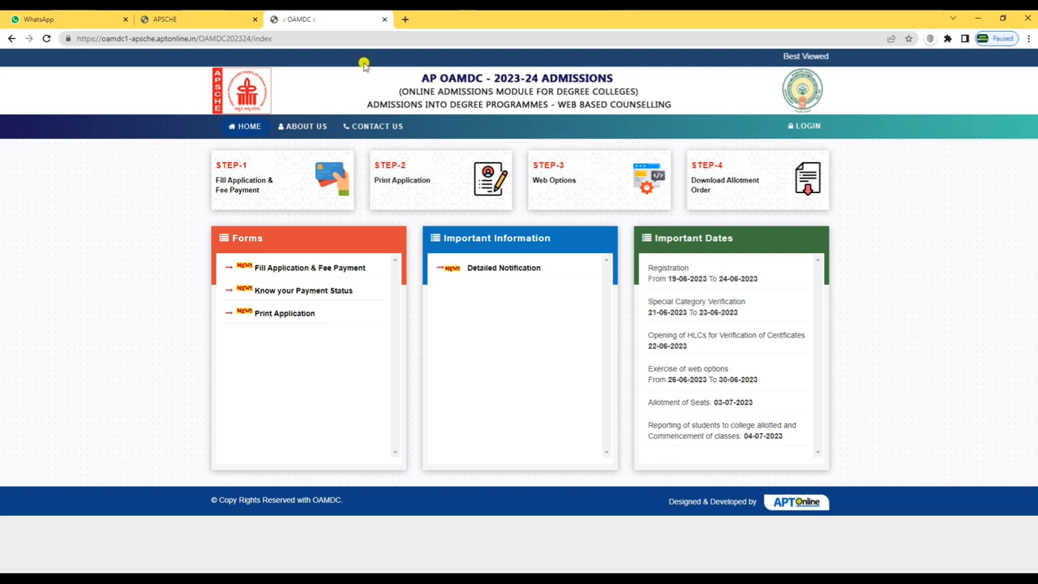
- Start STEP-1 registration and choose Board Of Intermediate Education, Andhra Pradesh as the board
left_click(259, 176)
left_click(273, 223)
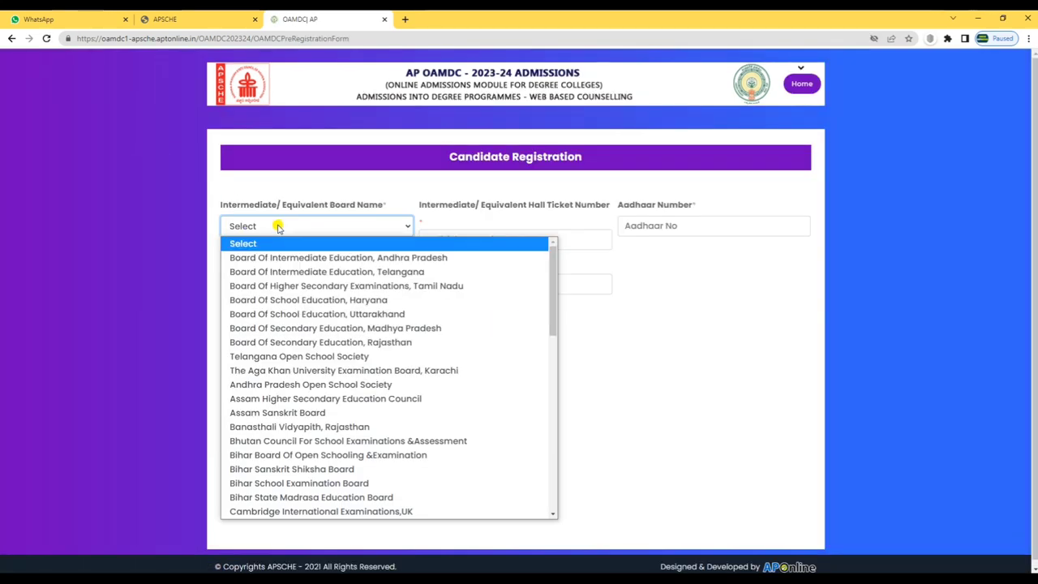
left_click(277, 227)
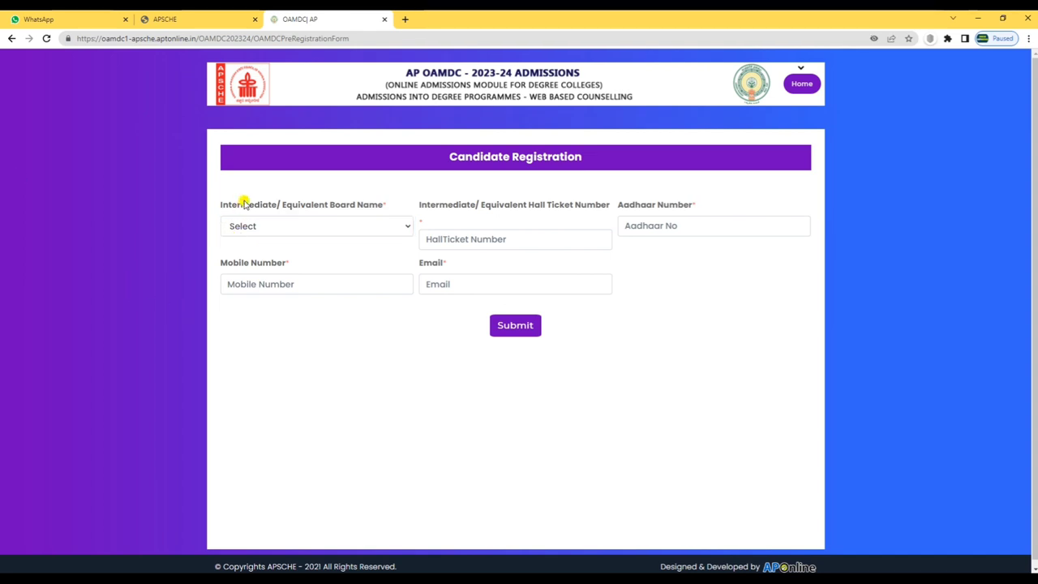
left_click_drag(220, 205, 379, 207)
left_click(348, 225)
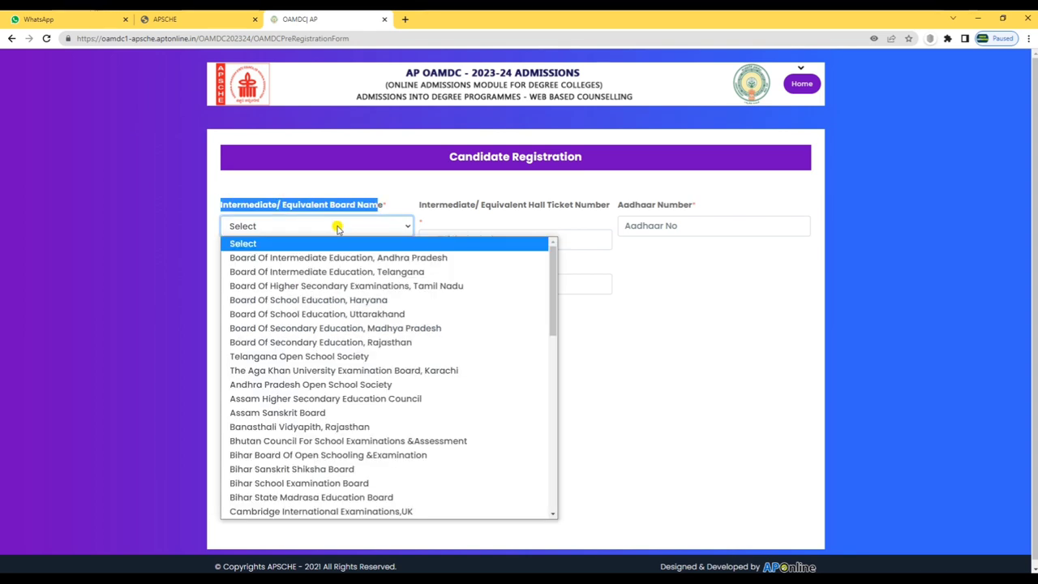
scroll(335, 420, "down", 3)
scroll(398, 412, "up", 3)
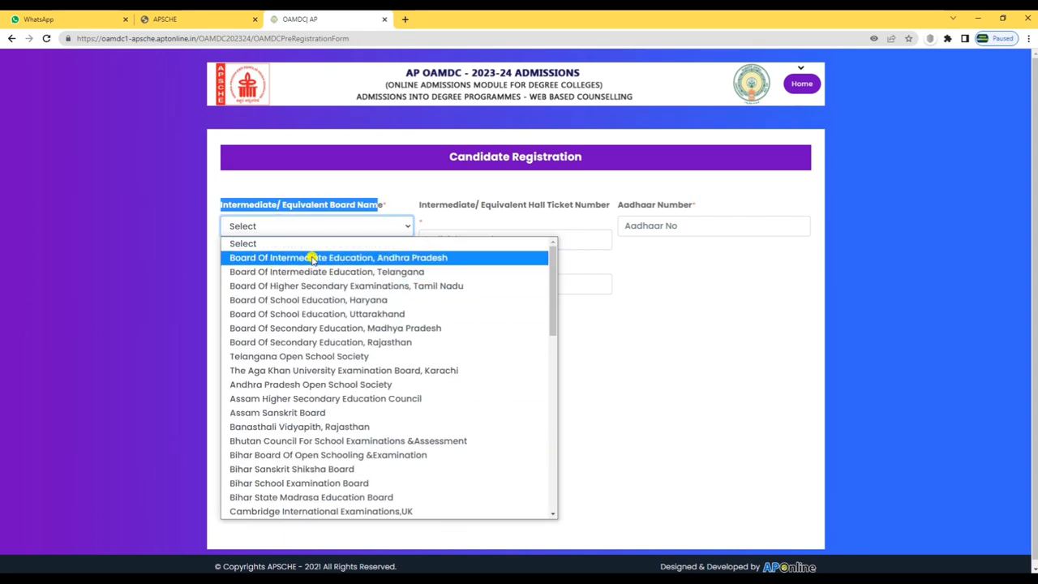
left_click(308, 257)
- Go through the Hall Ticket, Aadhaar, mobile and email fields, keeping the Andhra Pradesh board
left_click_drag(429, 204, 545, 206)
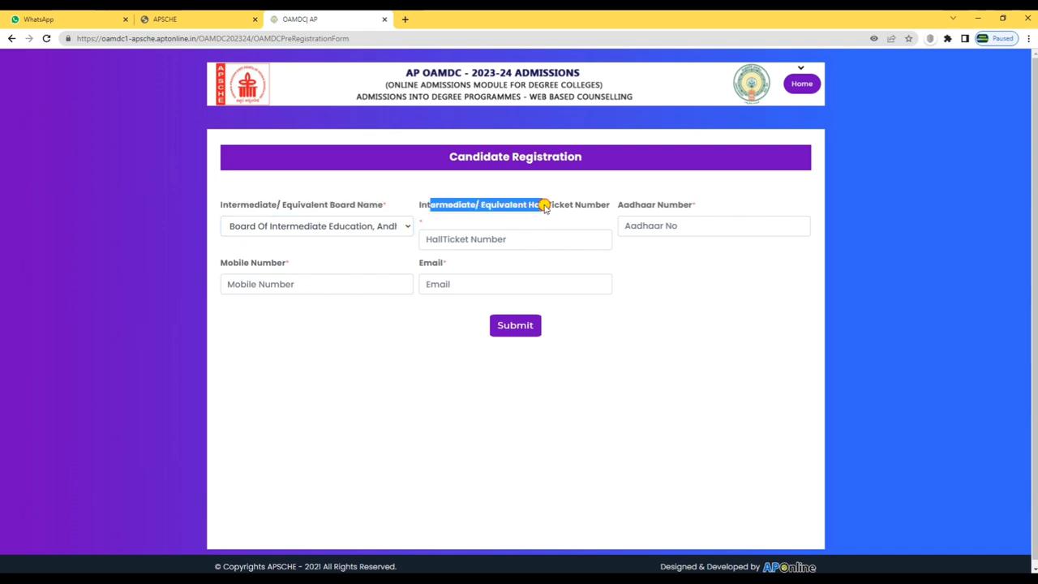
left_click(494, 234)
left_click(665, 226)
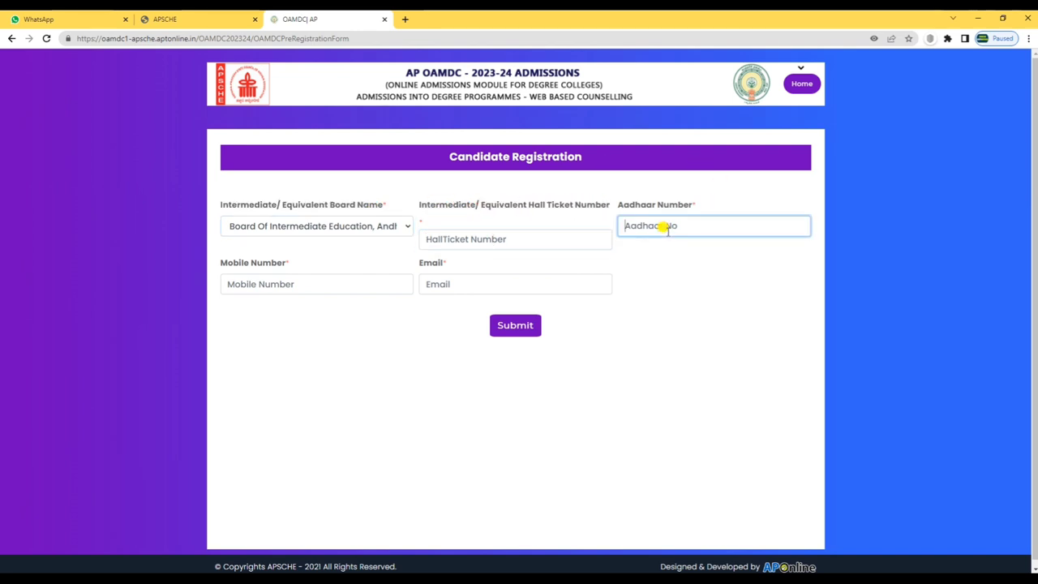
left_click(291, 283)
left_click(445, 285)
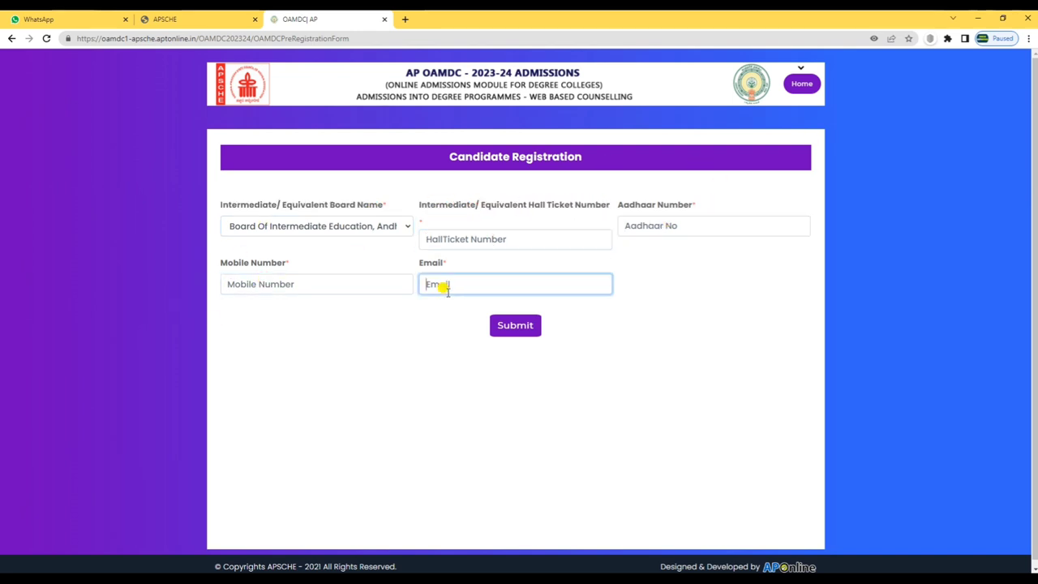
left_click(669, 227)
left_click(326, 227)
left_click(330, 227)
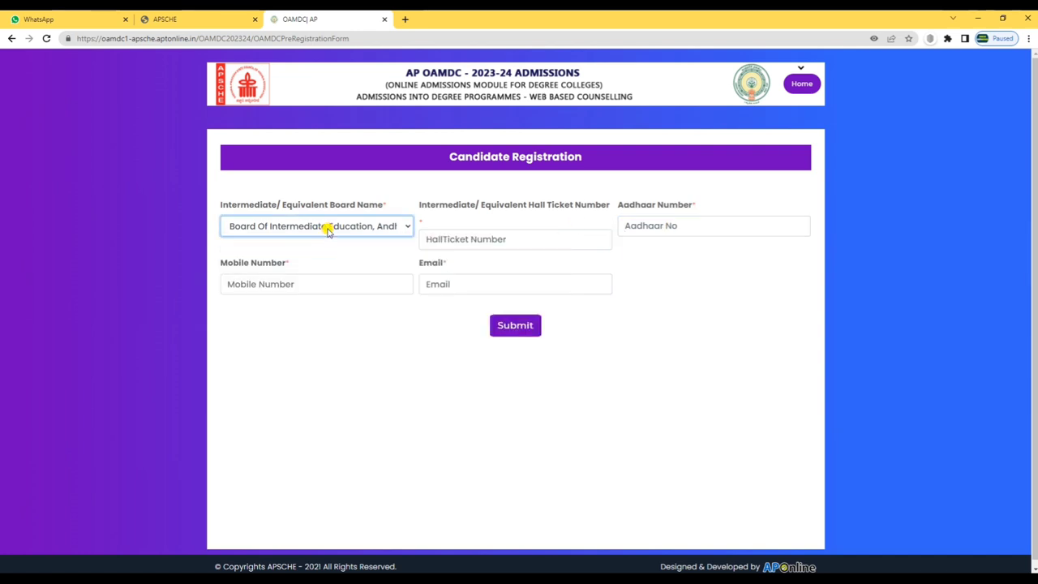
- Enter the hall ticket number, then submit and confirm the candidate registration
left_click(452, 238)
type("2102")
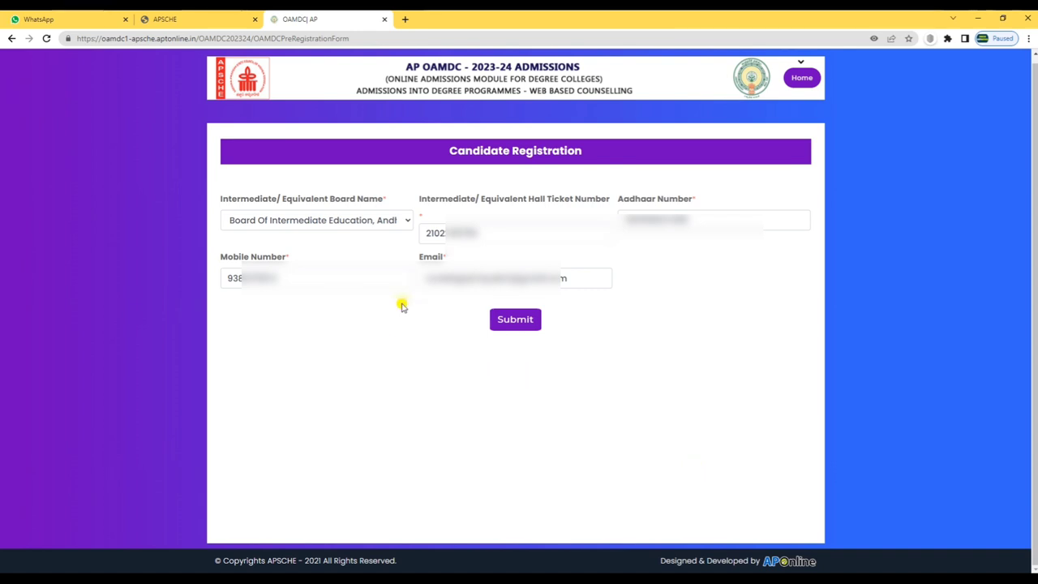
left_click(515, 322)
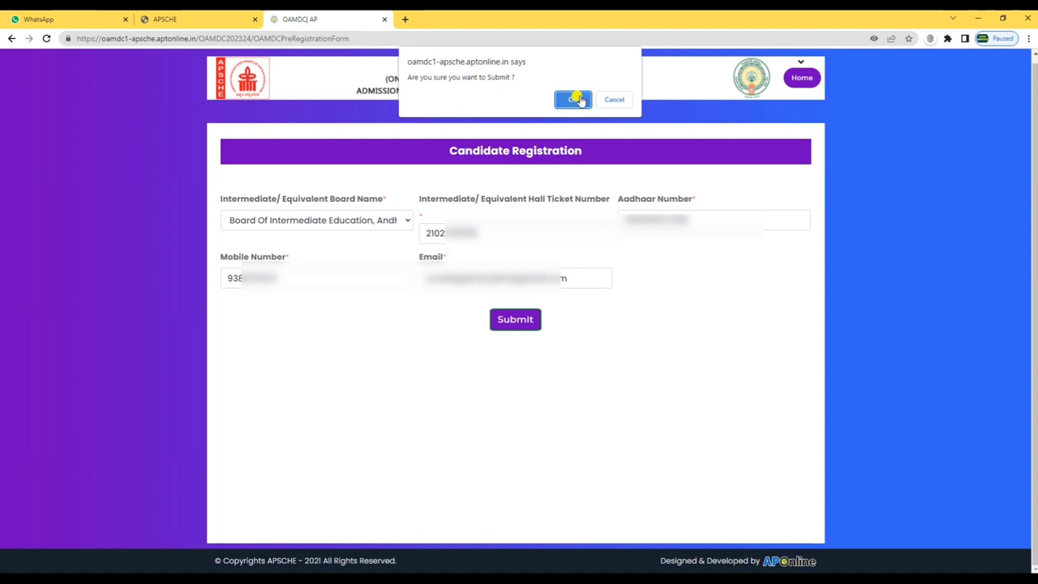
left_click(575, 99)
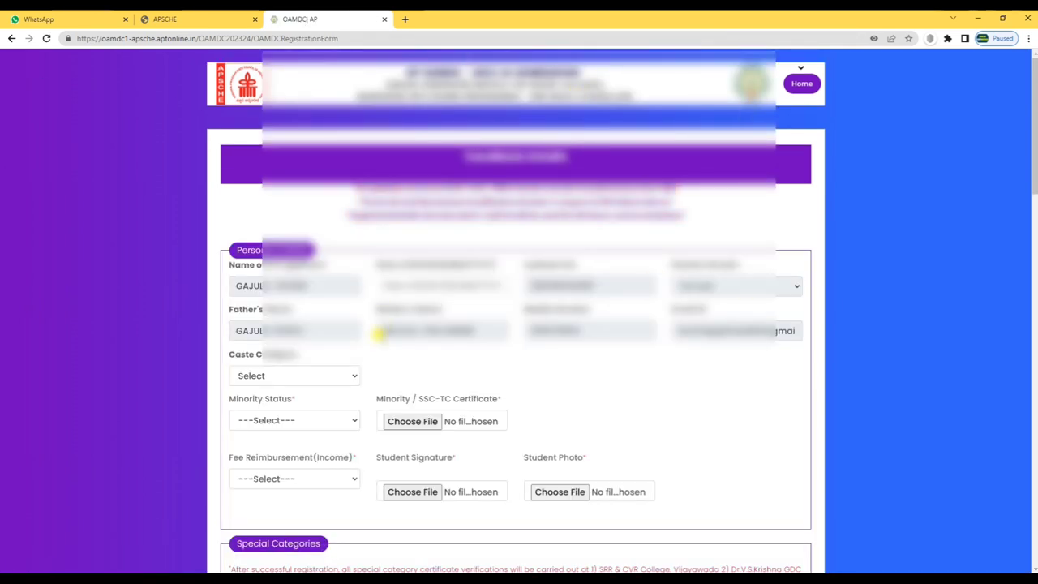
- Set the caste category to ST and answer Yes to having a Meeseva caste certificate
scroll(378, 329, "down", 3)
scroll(695, 226, "up", 3)
left_click(398, 287)
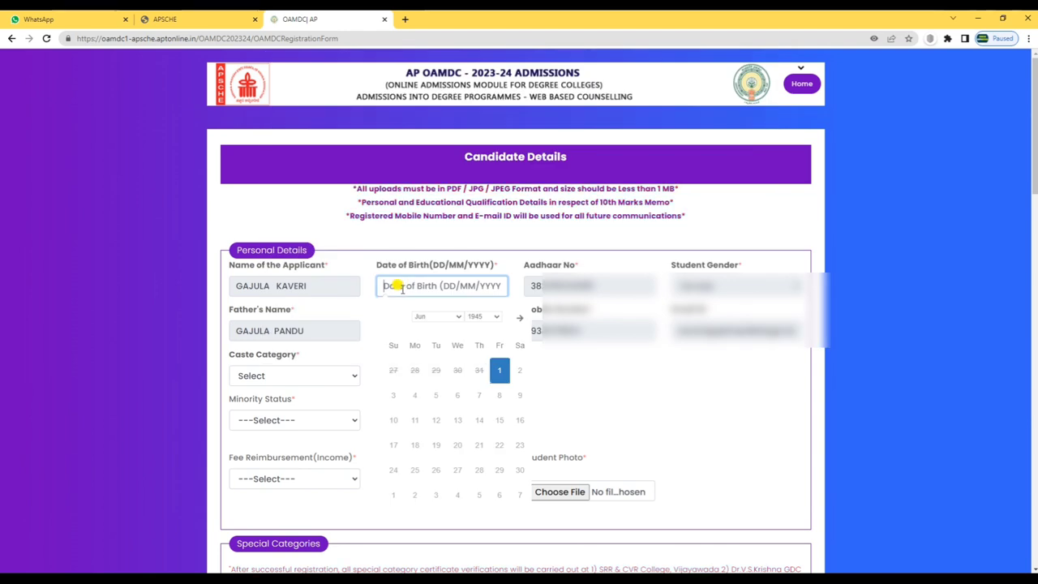
left_click(644, 391)
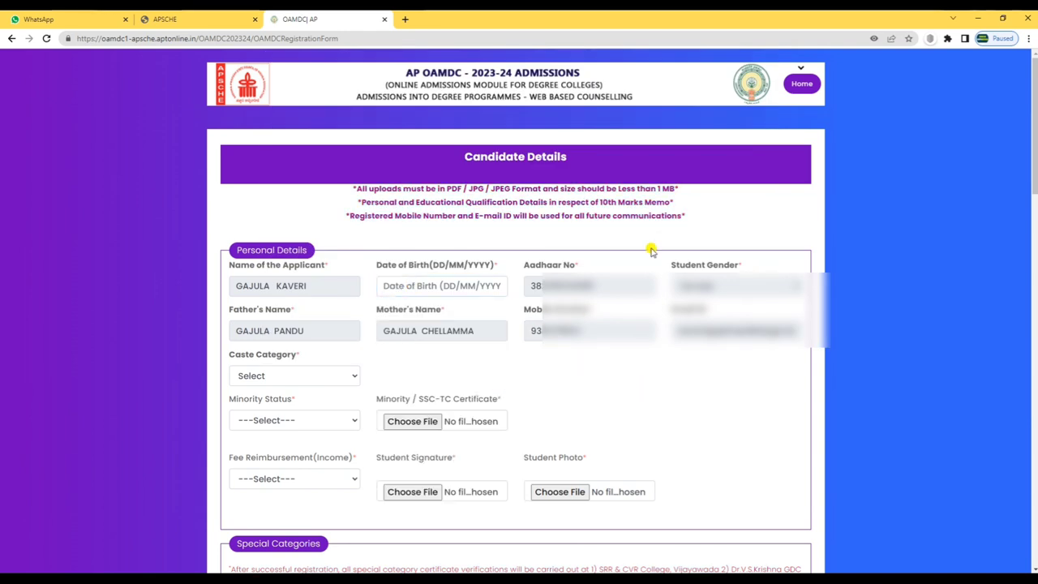
left_click(281, 377)
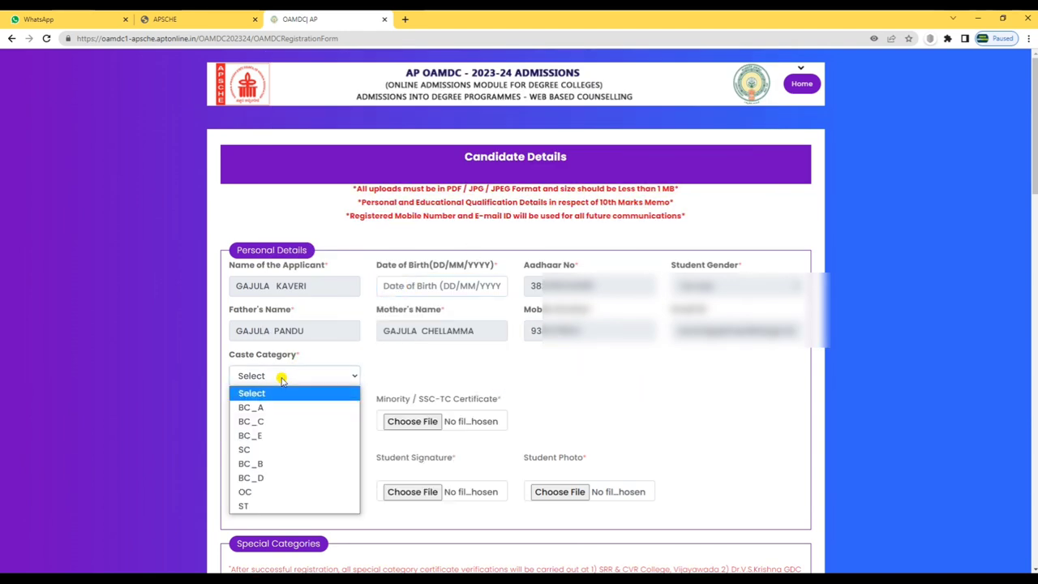
left_click(257, 505)
left_click(260, 377)
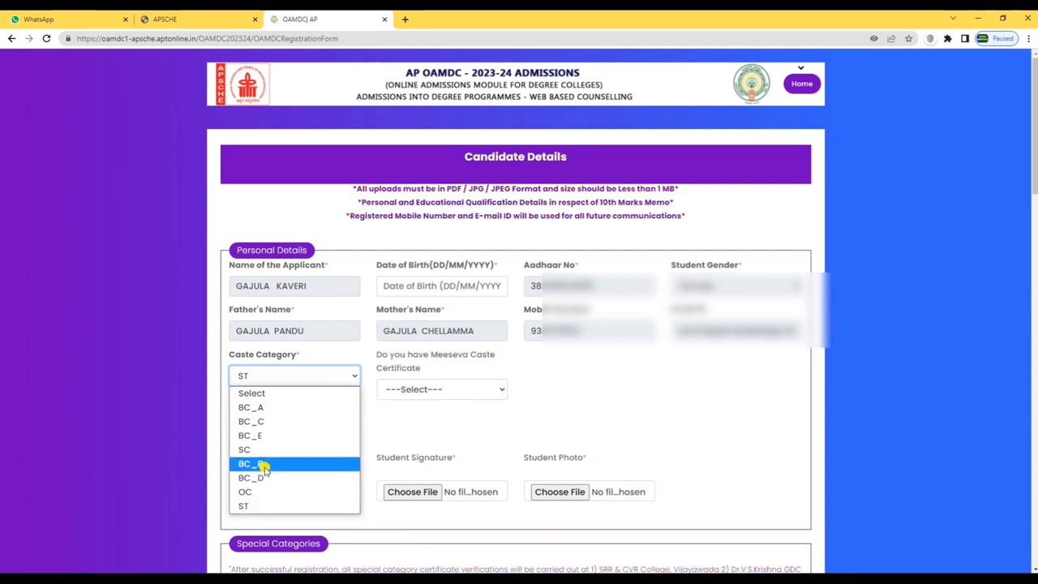
left_click(275, 368)
left_click_drag(388, 355, 493, 364)
left_click(428, 389)
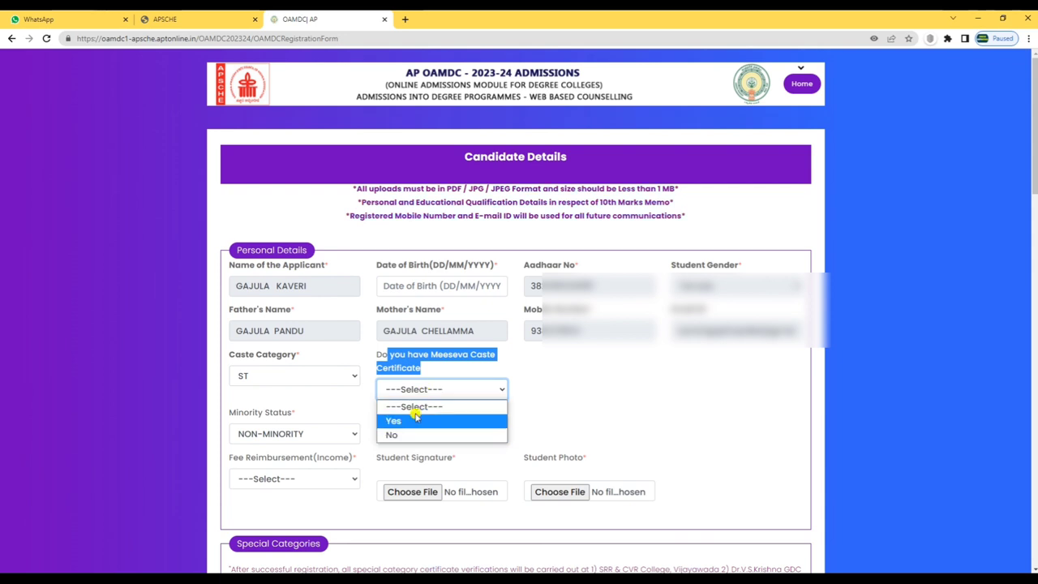
left_click(401, 421)
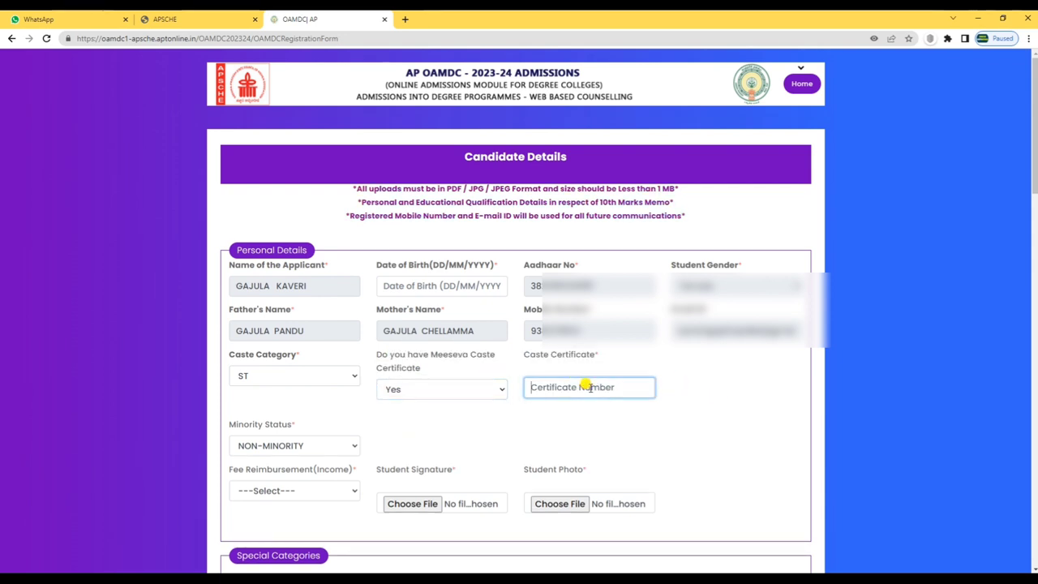
- Set Minority Status to NON-MINORITY
scroll(709, 273, "down", 2)
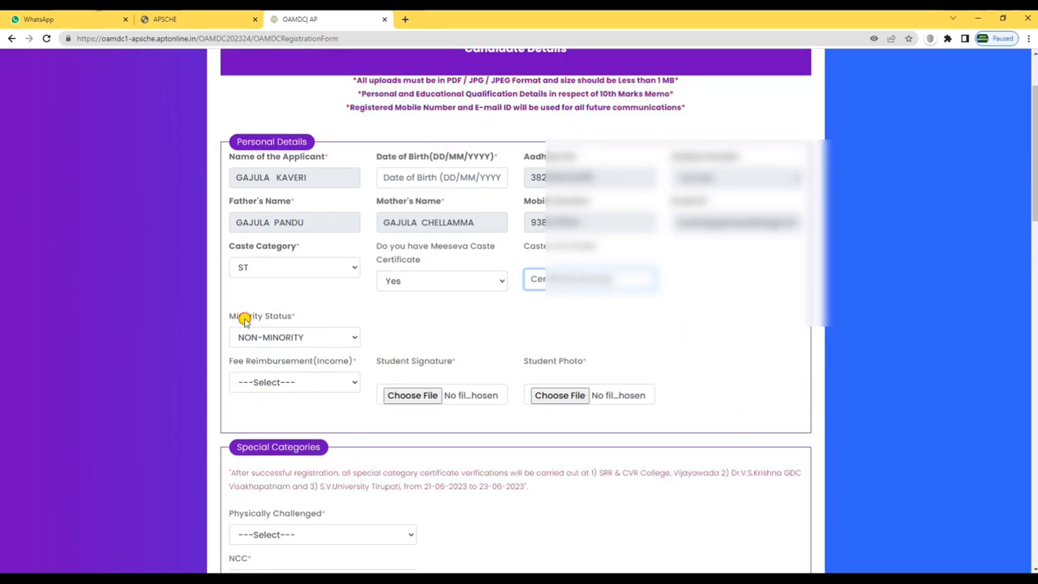
left_click_drag(240, 319, 290, 339)
left_click(290, 341)
left_click(280, 370)
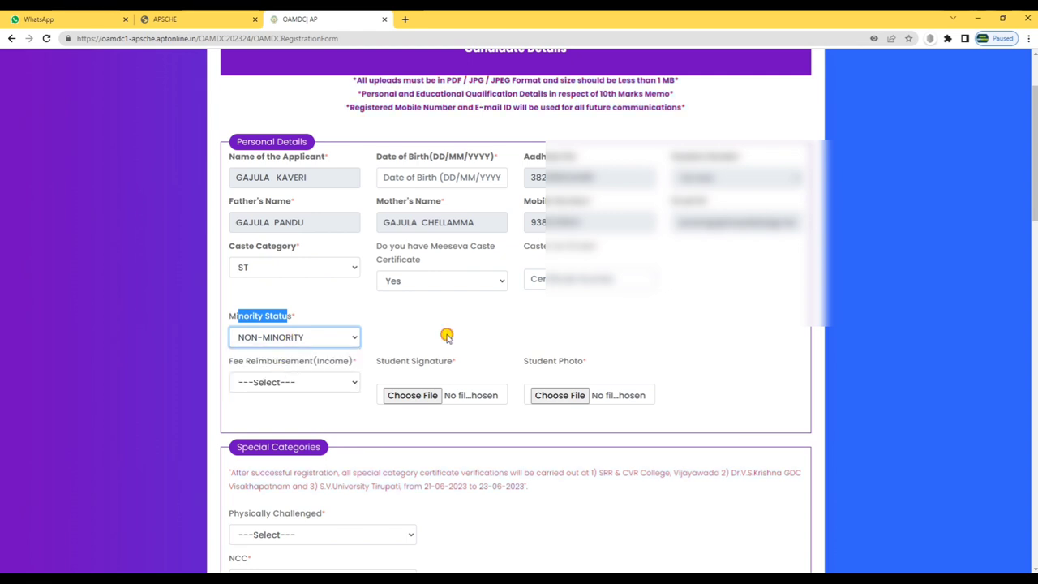
left_click(262, 401)
- Answer Yes for Fee Reimbursement (Income) and look at the Meeseva Income Certificate question
left_click_drag(243, 362, 339, 362)
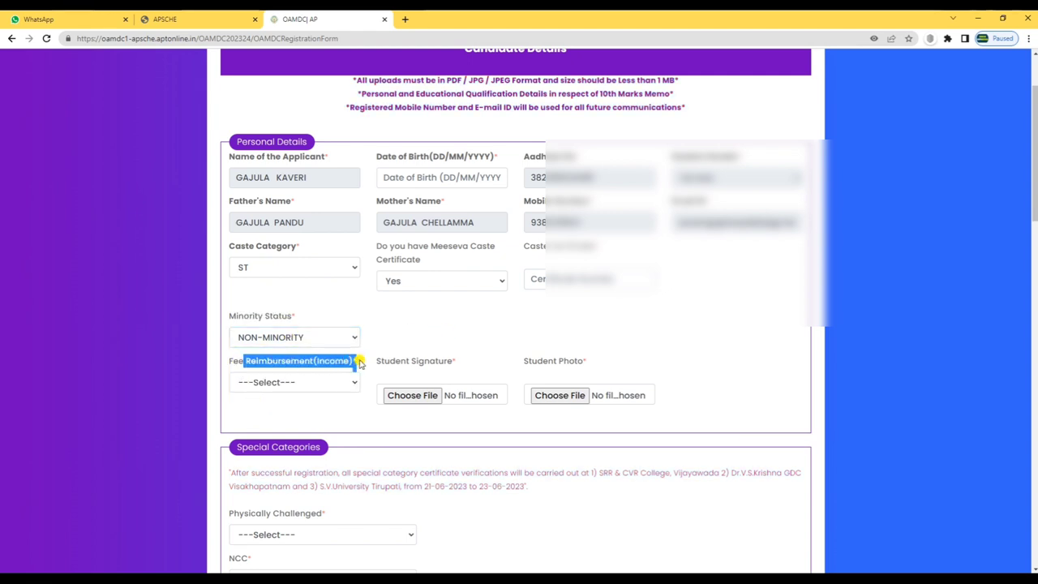
left_click(290, 383)
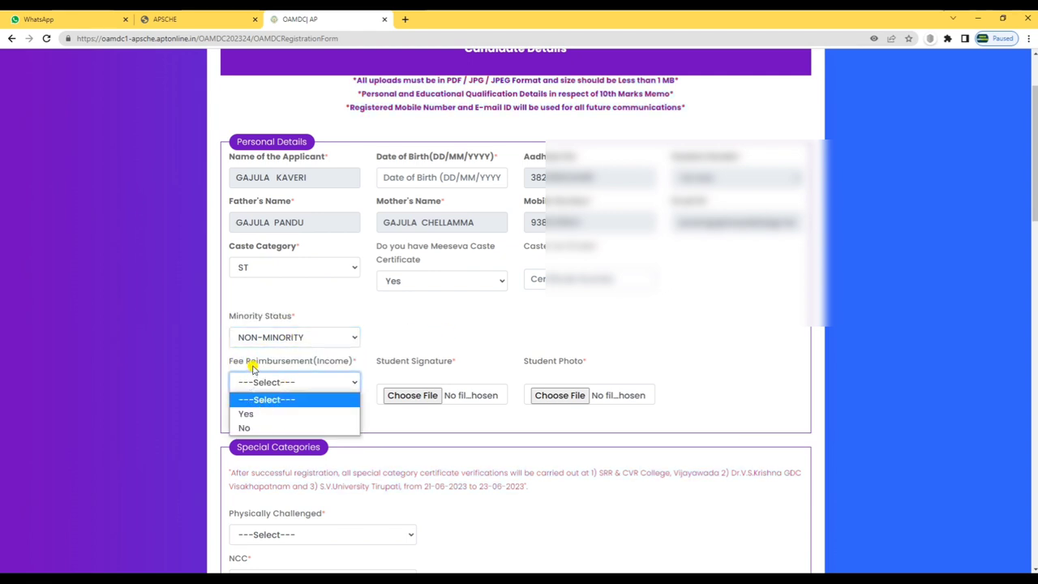
left_click(263, 415)
left_click_drag(396, 360, 457, 384)
left_click(456, 385)
left_click(304, 392)
left_click(294, 384)
- Briefly switch fee reimbursement to No, then set it back to Yes
left_click_drag(458, 364, 470, 364)
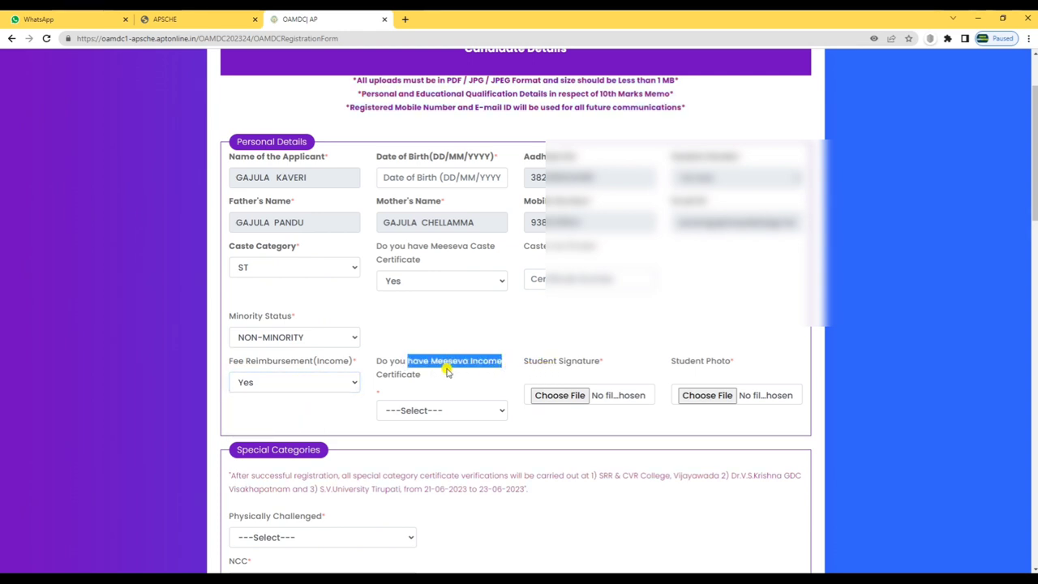
left_click(319, 382)
left_click(278, 432)
key("Down")
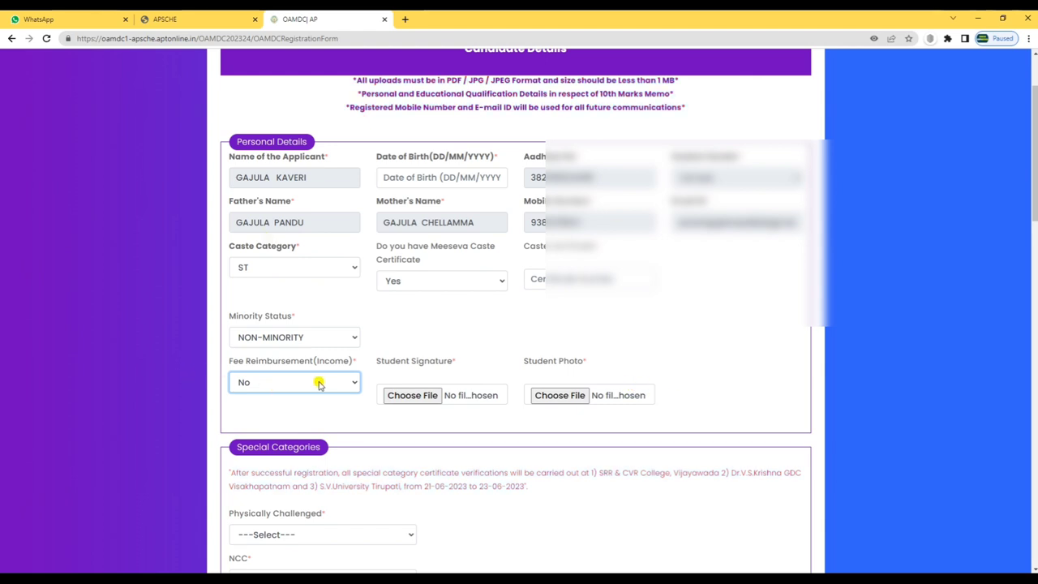
scroll(338, 381, "down", 1)
left_click(292, 274)
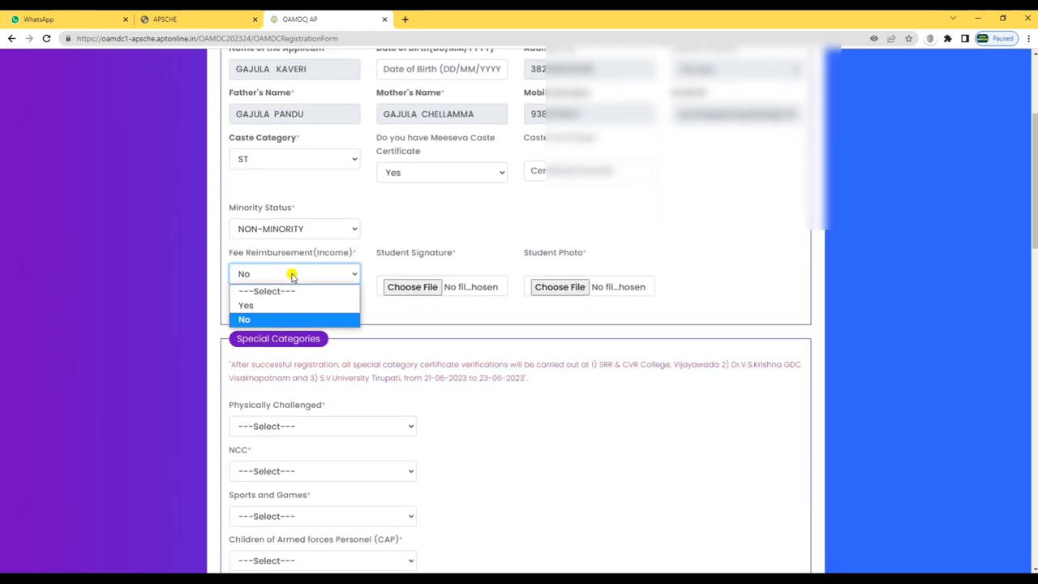
left_click(266, 303)
- Review the Meeseva Income question and the special-category verification notice
left_click_drag(426, 253, 496, 251)
left_click(471, 268)
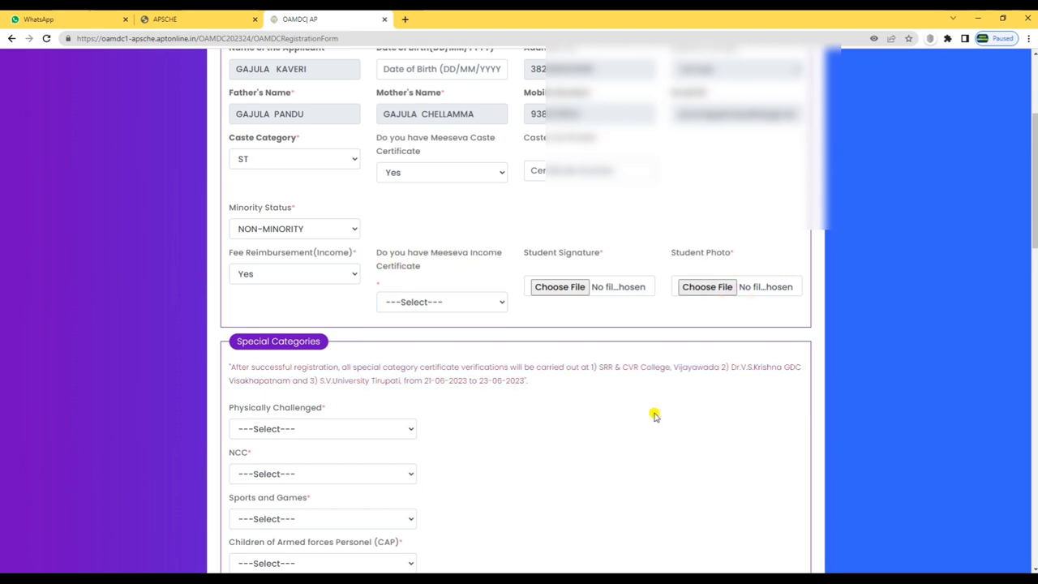
scroll(655, 415, "down", 2)
left_click_drag(262, 149, 662, 162)
left_click(655, 149)
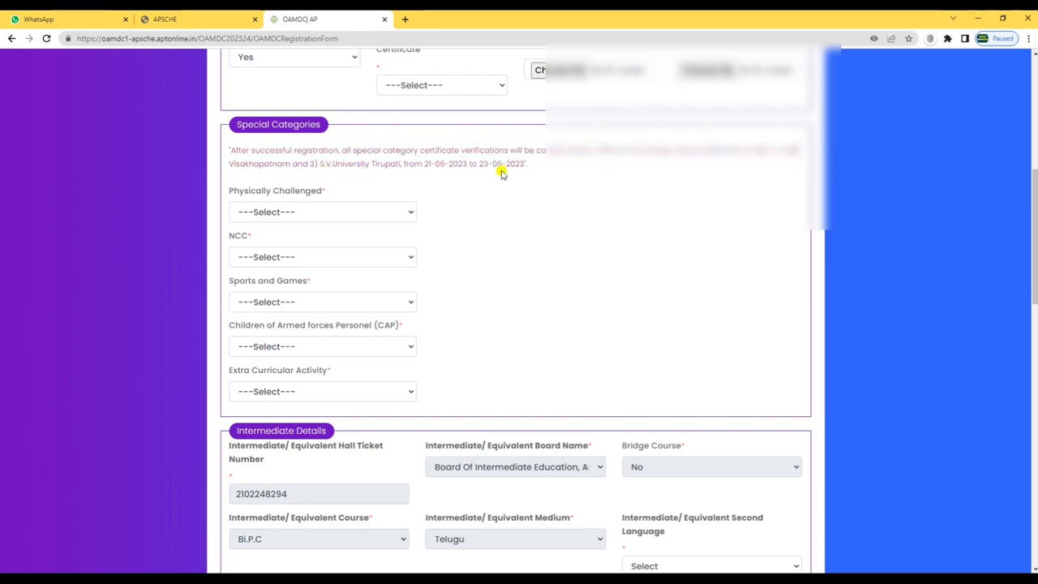
left_click(283, 212)
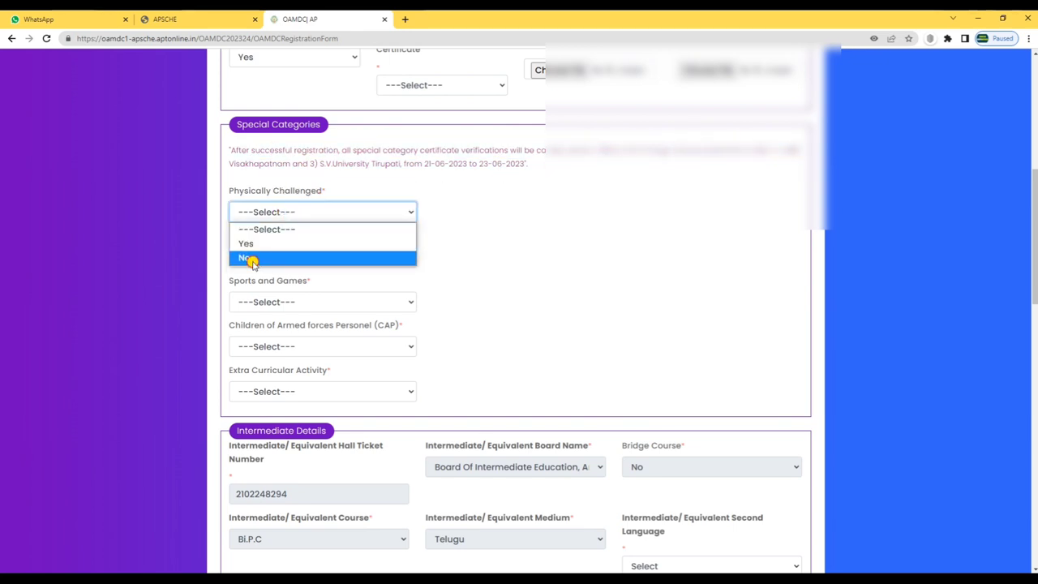
- Answer No for Physically Challenged and NCC, after briefly checking NCC's certificate upload field
left_click(248, 258)
scroll(454, 258, "down", 1)
left_click(276, 207)
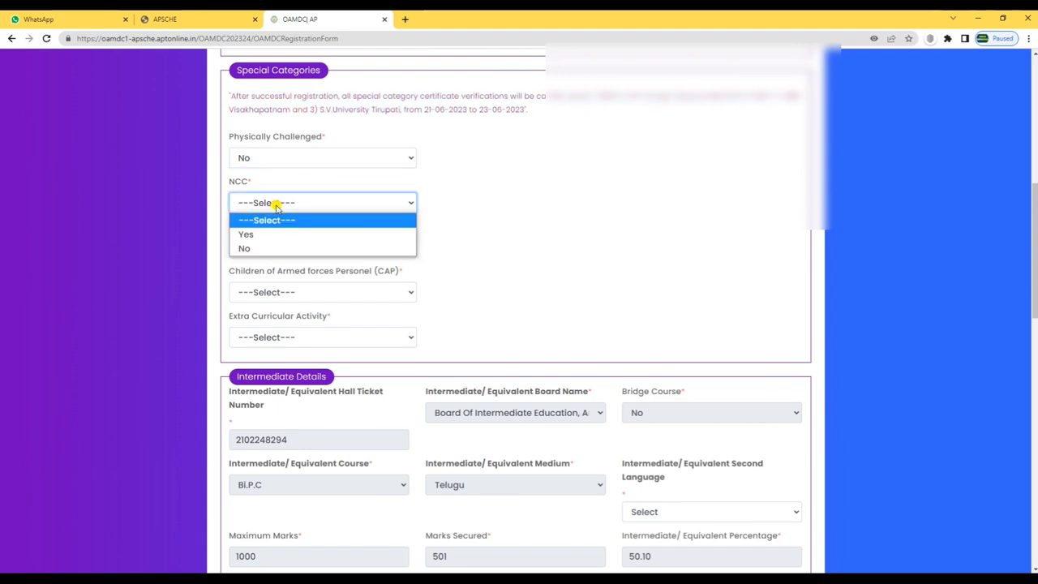
left_click(246, 248)
left_click(258, 198)
left_click(258, 233)
left_click_drag(433, 182, 524, 183)
left_click(325, 203)
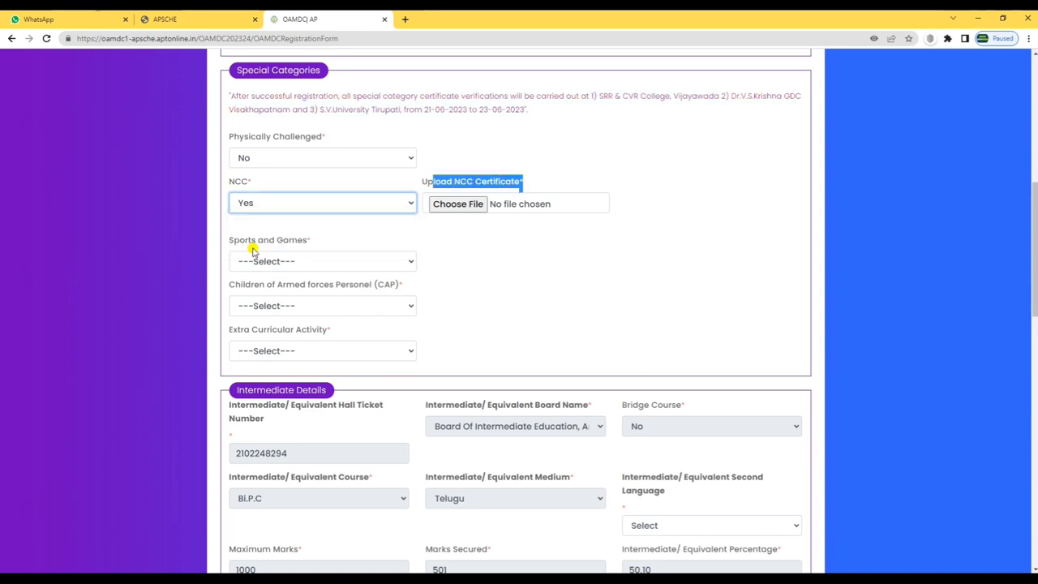
left_click(251, 248)
- Set Sports and Games to No after briefly choosing Yes
scroll(324, 146, "down", 2)
left_click_drag(238, 122, 313, 117)
left_click(325, 136)
left_click(259, 172)
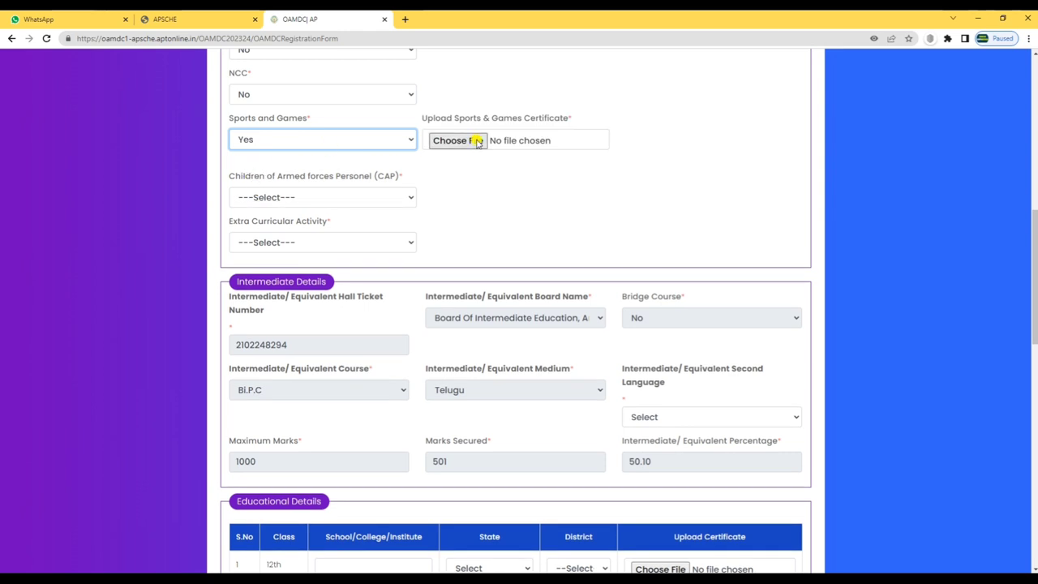
left_click_drag(438, 119, 609, 109)
left_click(544, 121)
left_click(241, 140)
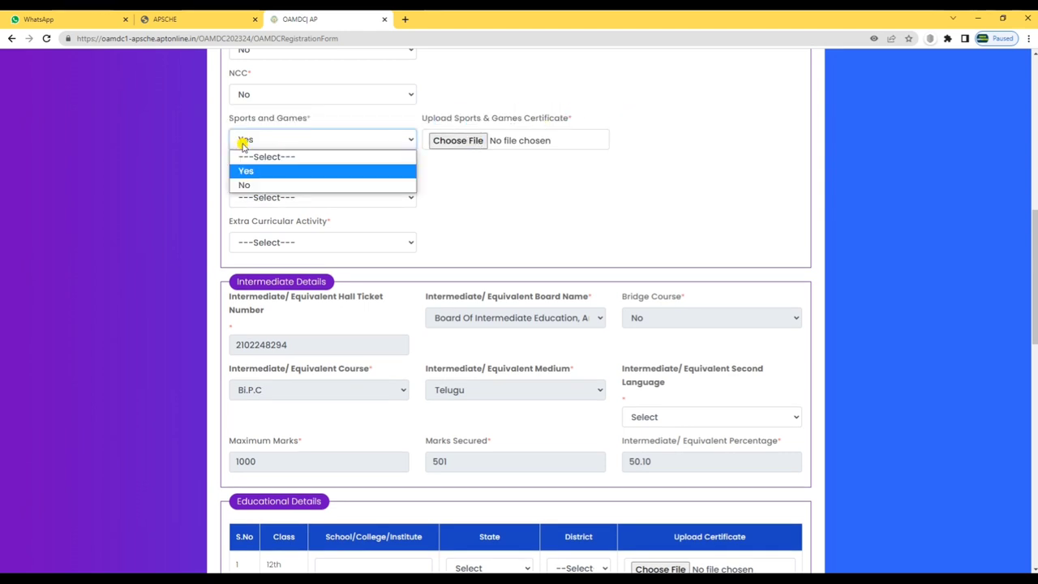
left_click(246, 186)
- Answer No for the Armed Forces (CAP) question
scroll(594, 137, "down", 1)
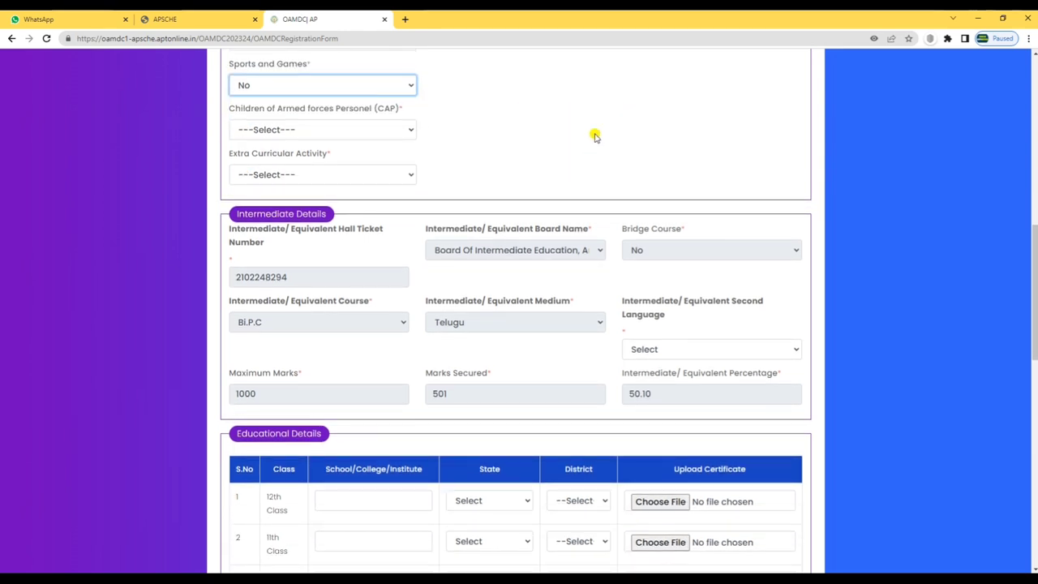
left_click_drag(283, 117, 368, 114)
left_click(353, 130)
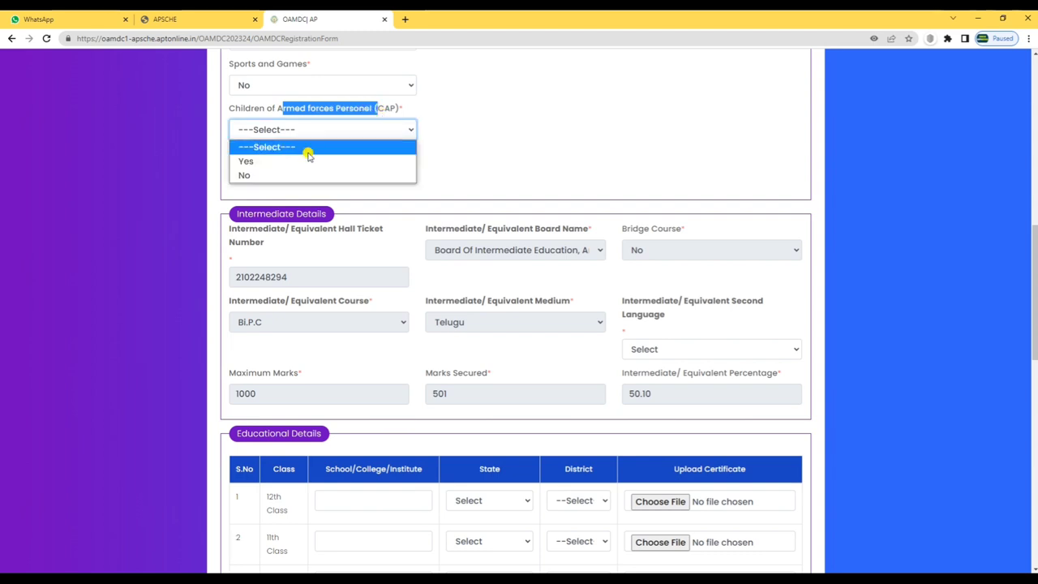
left_click(271, 175)
left_click(519, 138)
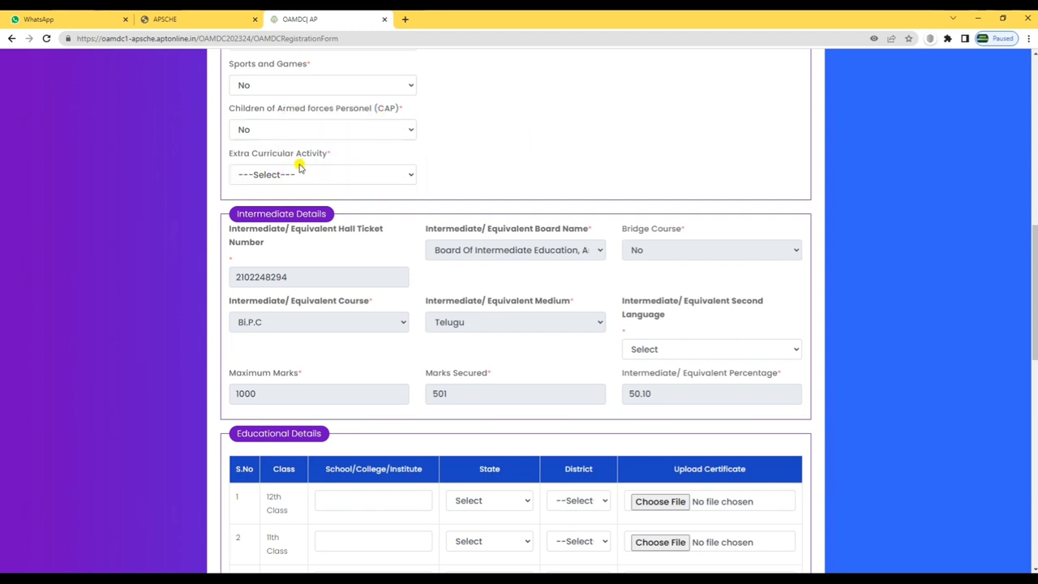
- Set Extra Curricular Activity to No after checking the activity name list under Yes
left_click_drag(318, 160, 330, 157)
left_click(300, 173)
left_click(253, 206)
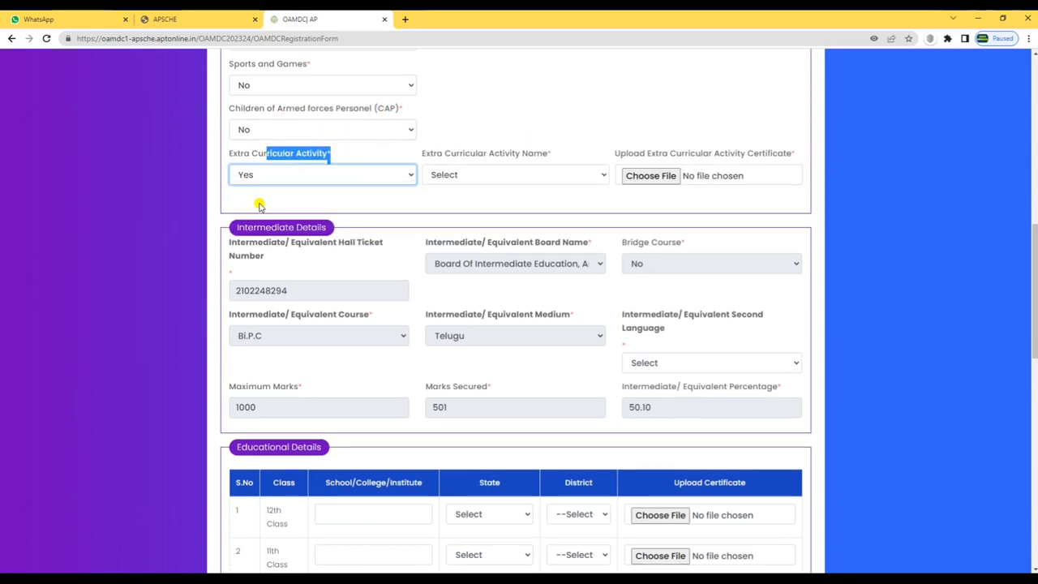
left_click(470, 173)
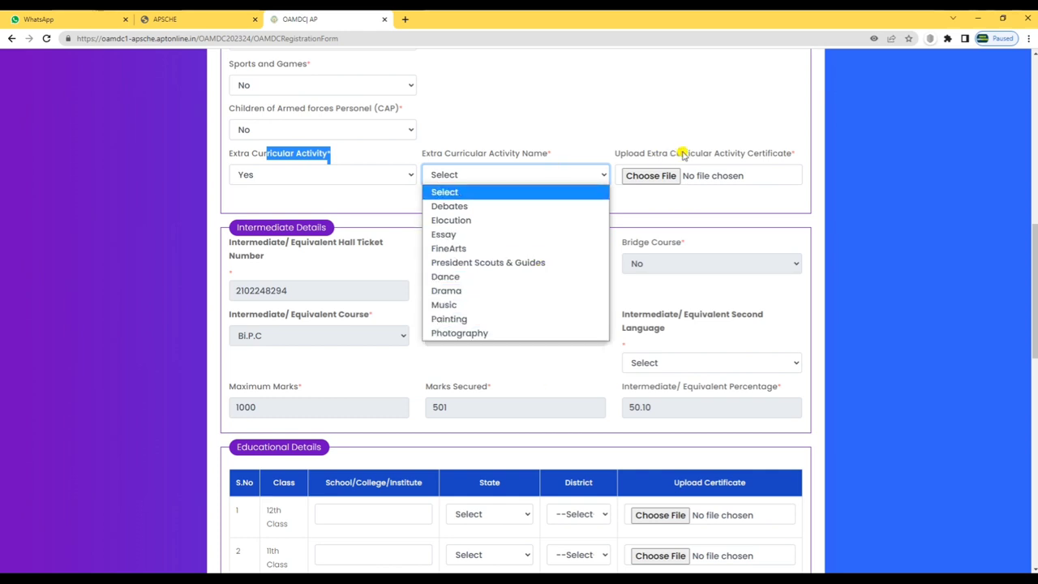
left_click(259, 176)
left_click(260, 176)
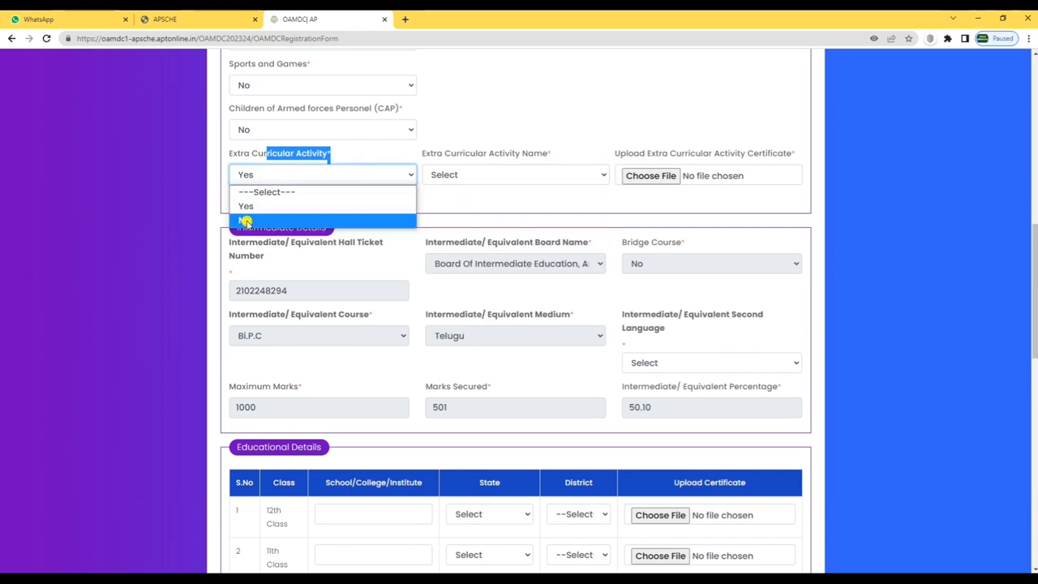
left_click(243, 221)
left_click(484, 148)
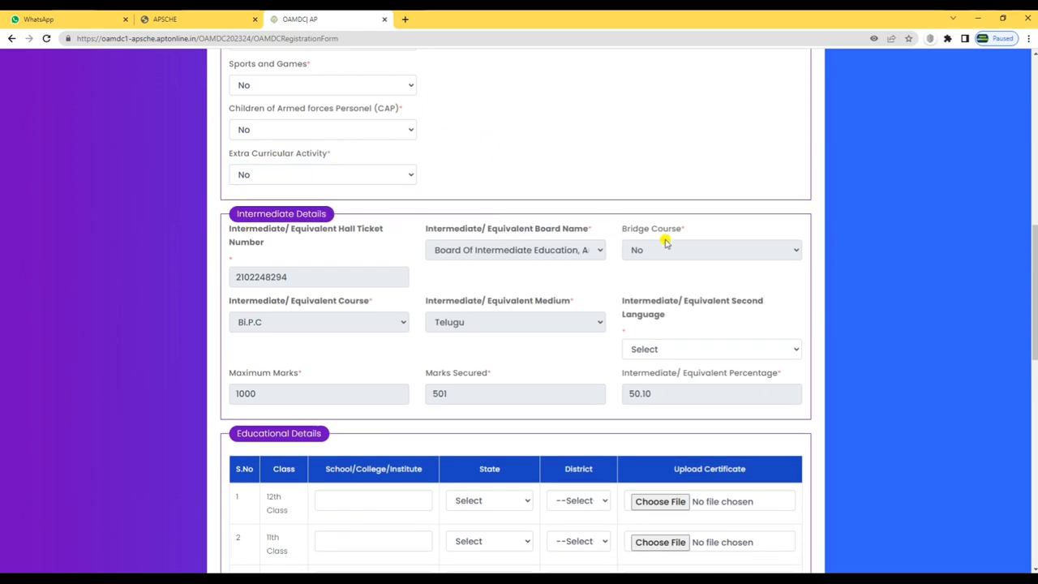
scroll(610, 227, "down", 2)
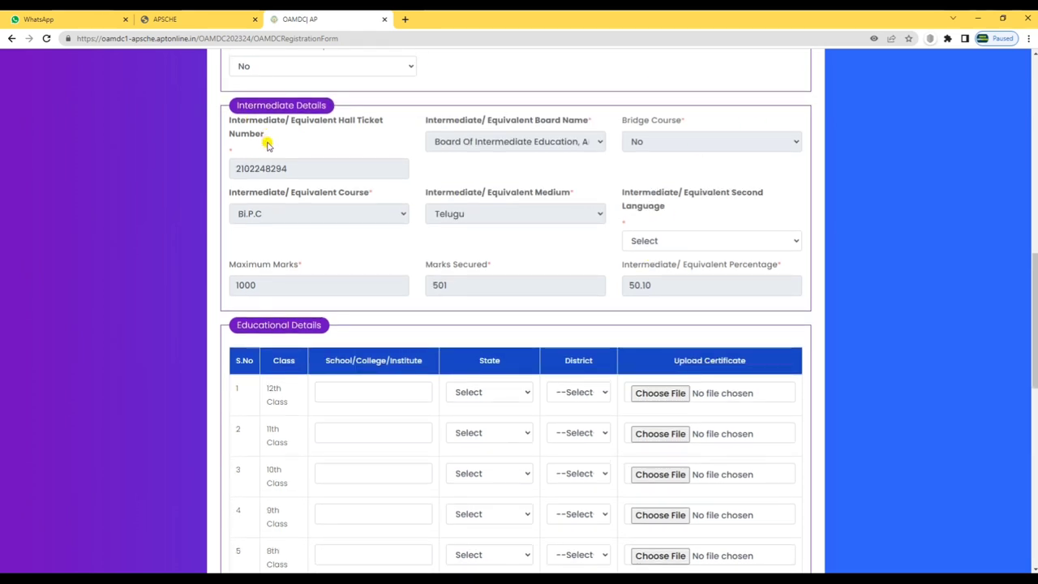
- Review the Intermediate Medium and Second Language questions and their language list
left_click_drag(480, 194, 569, 192)
left_click(582, 193)
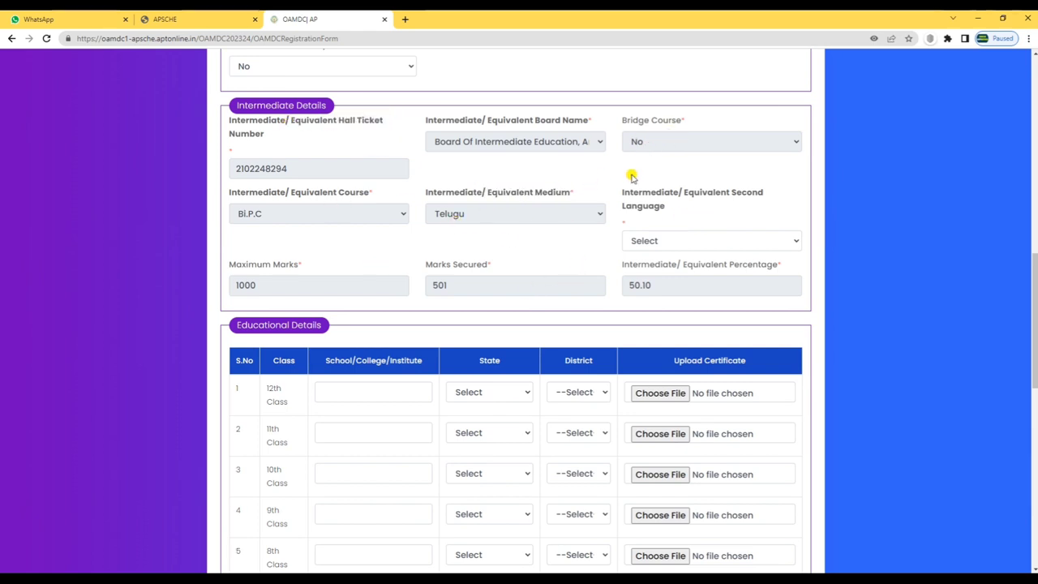
left_click(618, 194)
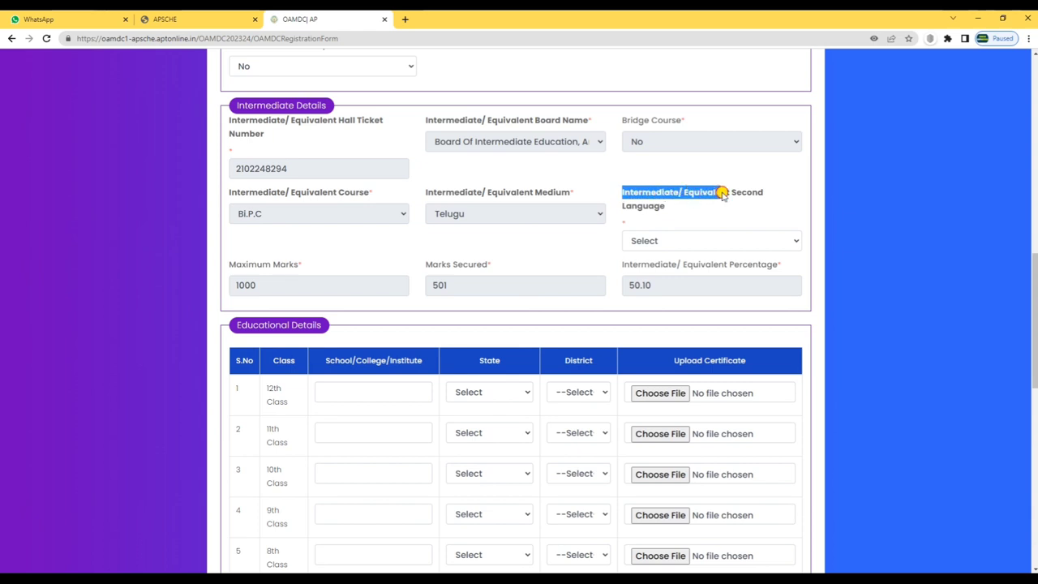
left_click(687, 216)
left_click(672, 241)
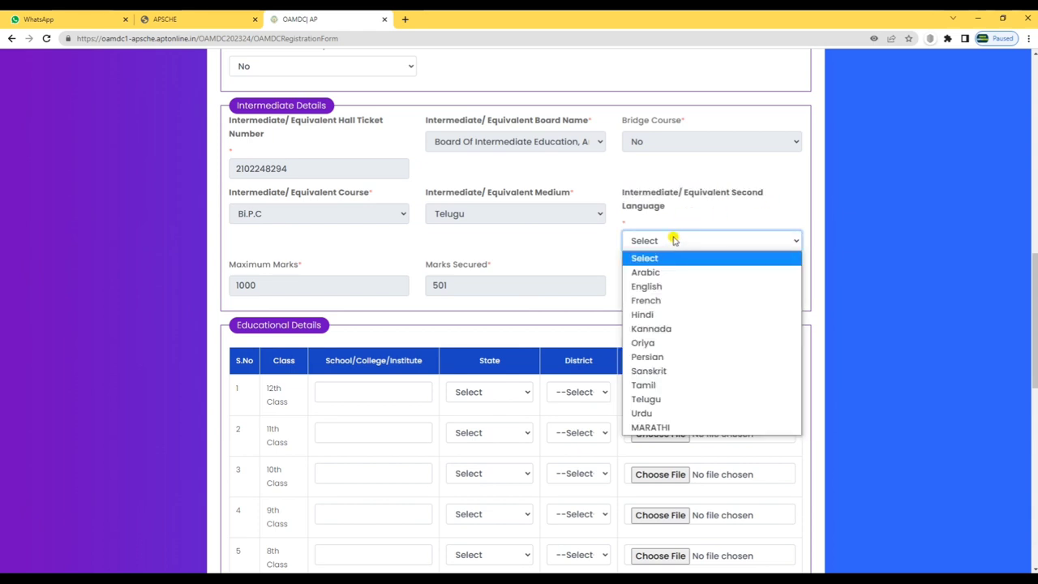
left_click(580, 241)
left_click_drag(726, 195, 779, 194)
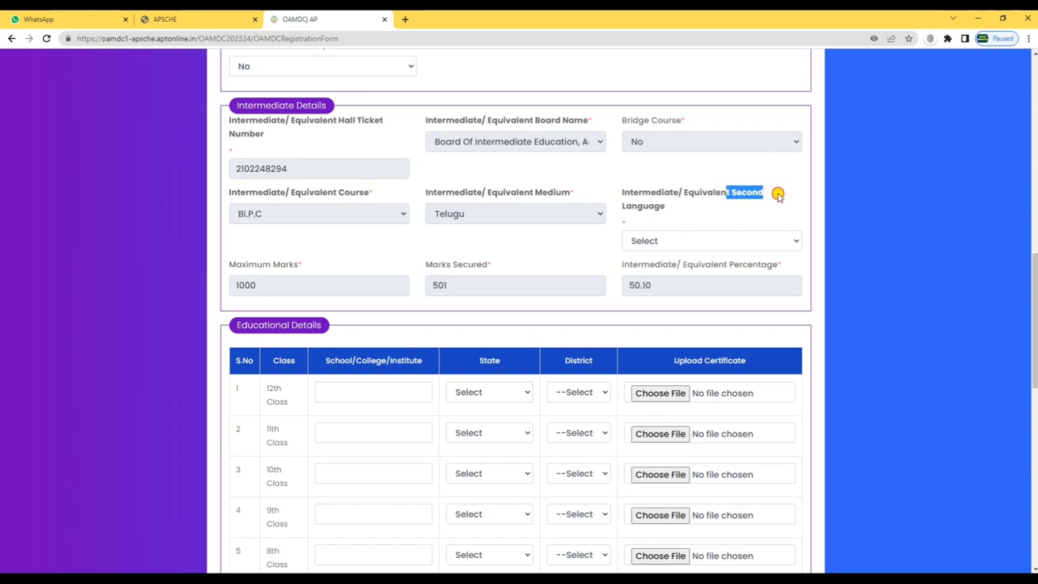
left_click_drag(667, 206, 633, 206)
left_click_drag(495, 195, 434, 197)
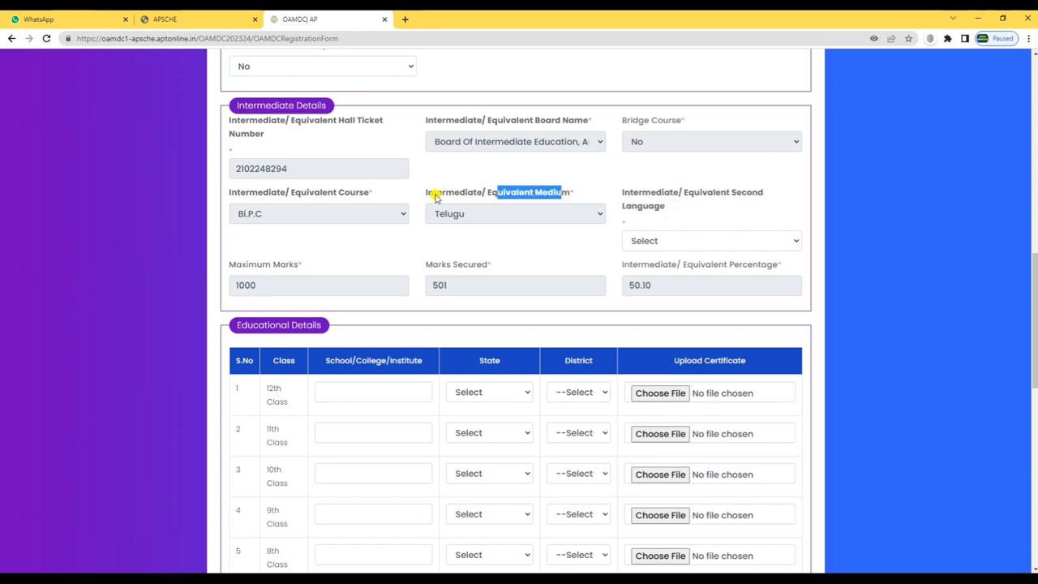
- Choose English as the second language from the keyboard, correcting a brief Telugu pick
scroll(672, 170, "down", 1)
left_click(687, 187)
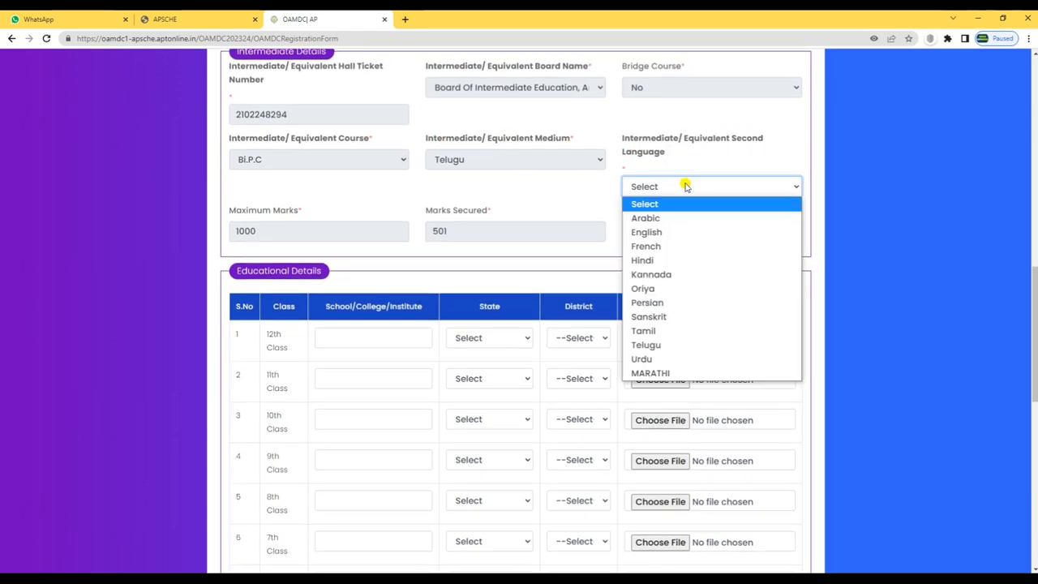
key("Down")
key("Down")
key("Return")
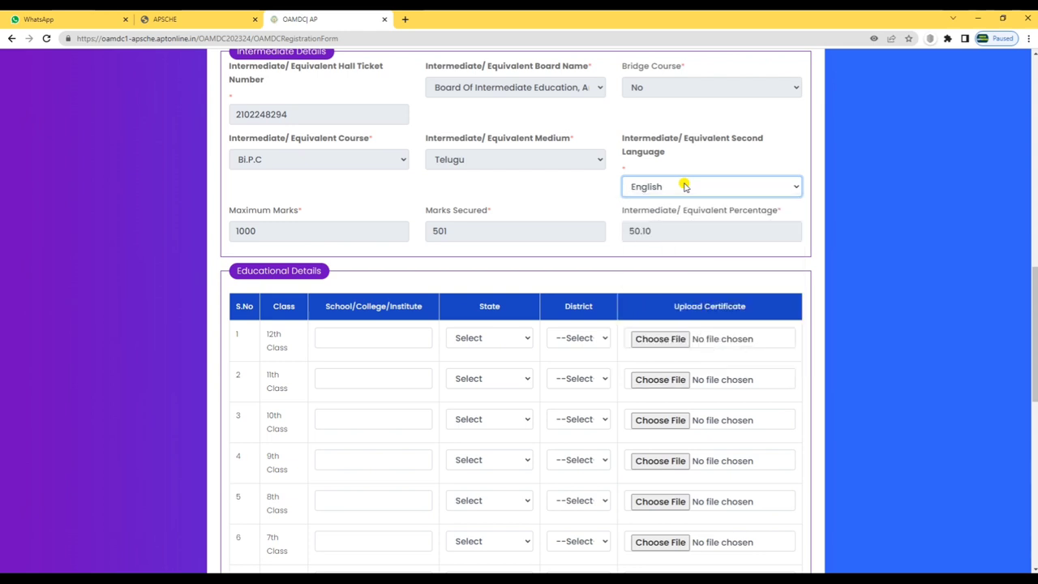
left_click(686, 186)
key("t")
key("Down")
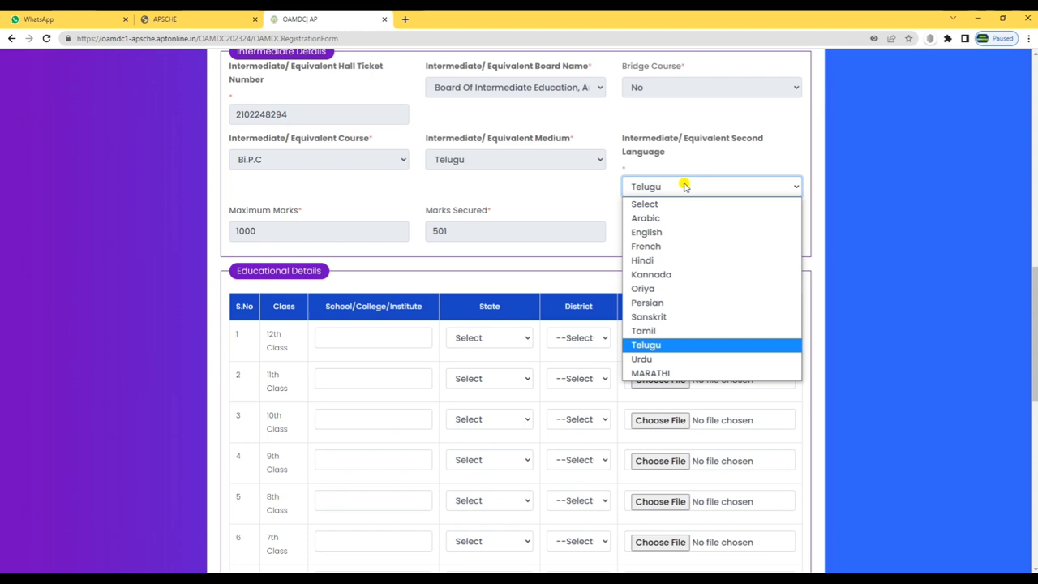
key("e")
key("Return")
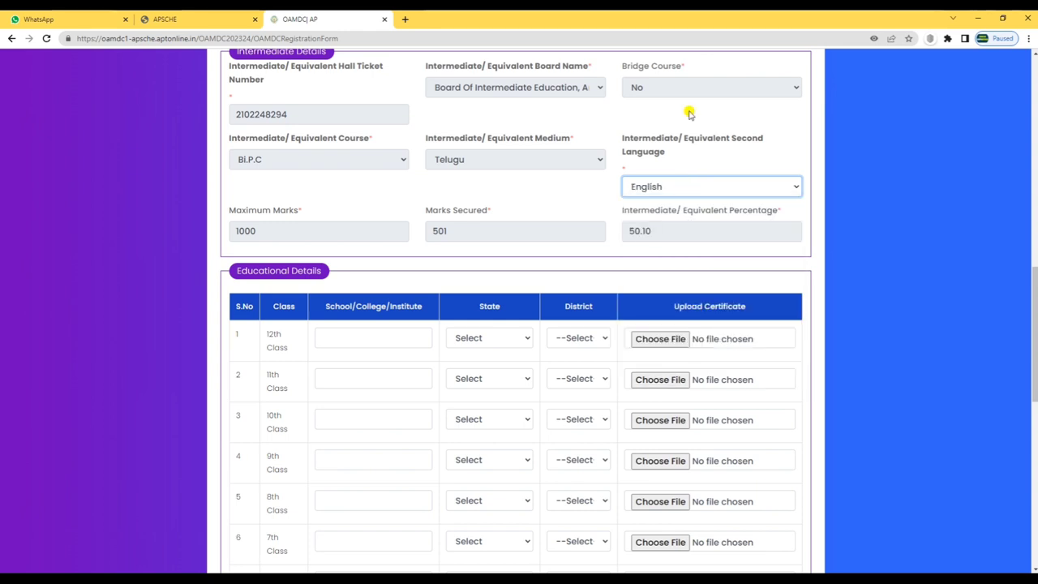
scroll(654, 252, "down", 2)
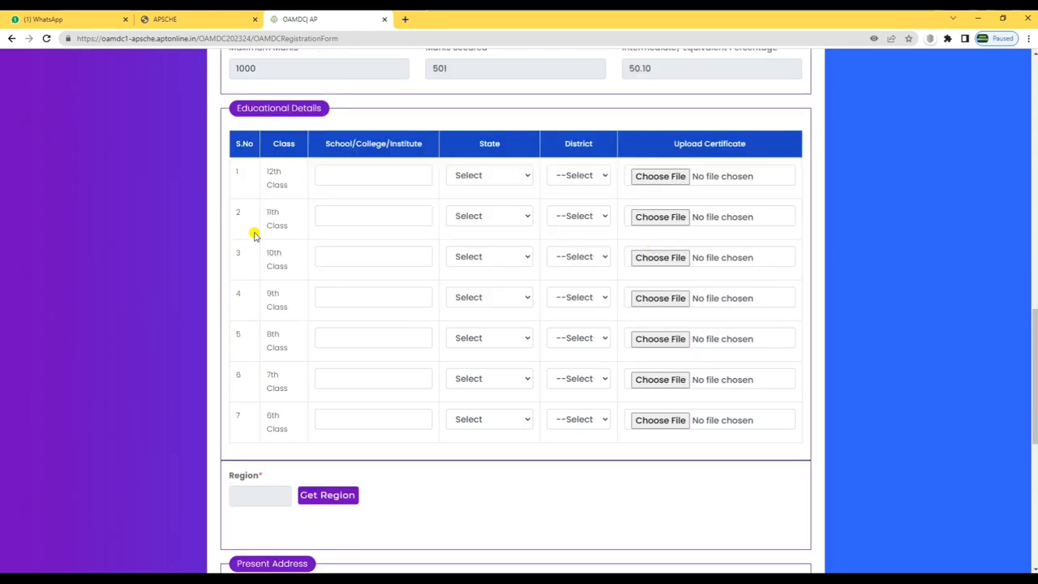
- Set the 12th Class row's State to ANDHRA PRADESH and District to Alluri Sitharama Raju
left_click_drag(324, 143, 429, 143)
left_click(391, 144)
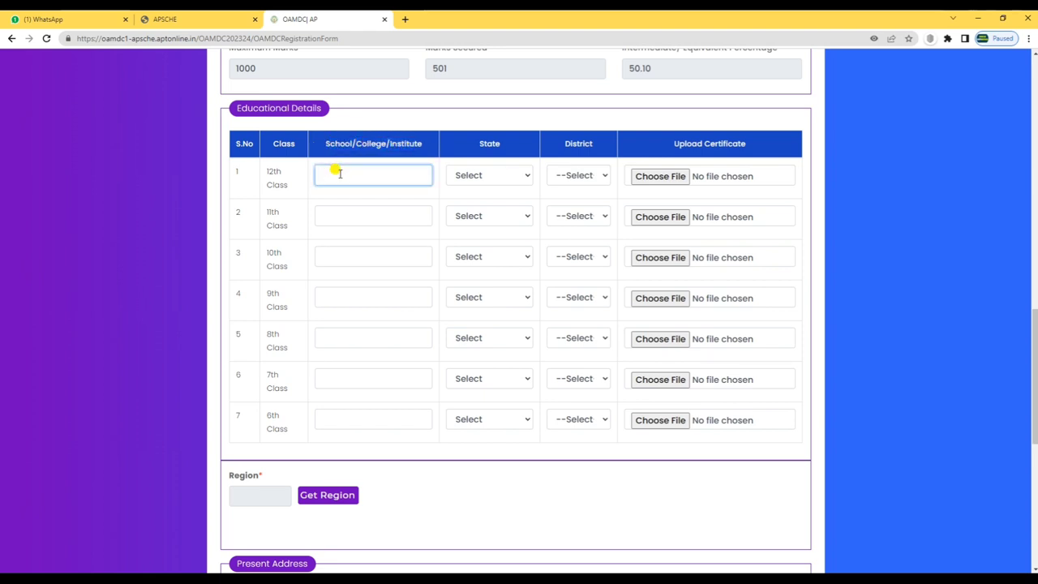
left_click(333, 217)
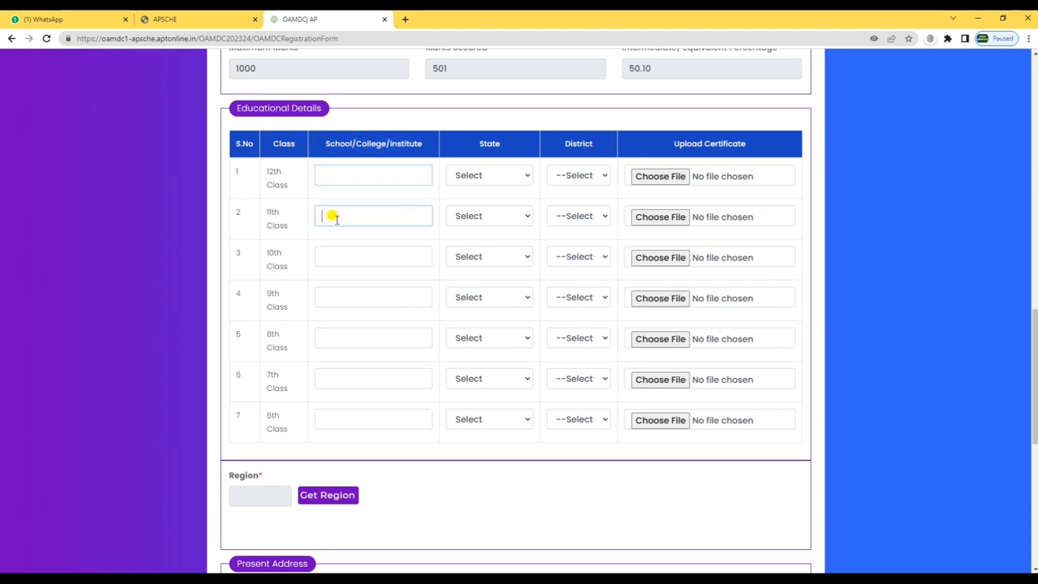
left_click(501, 176)
left_click(489, 206)
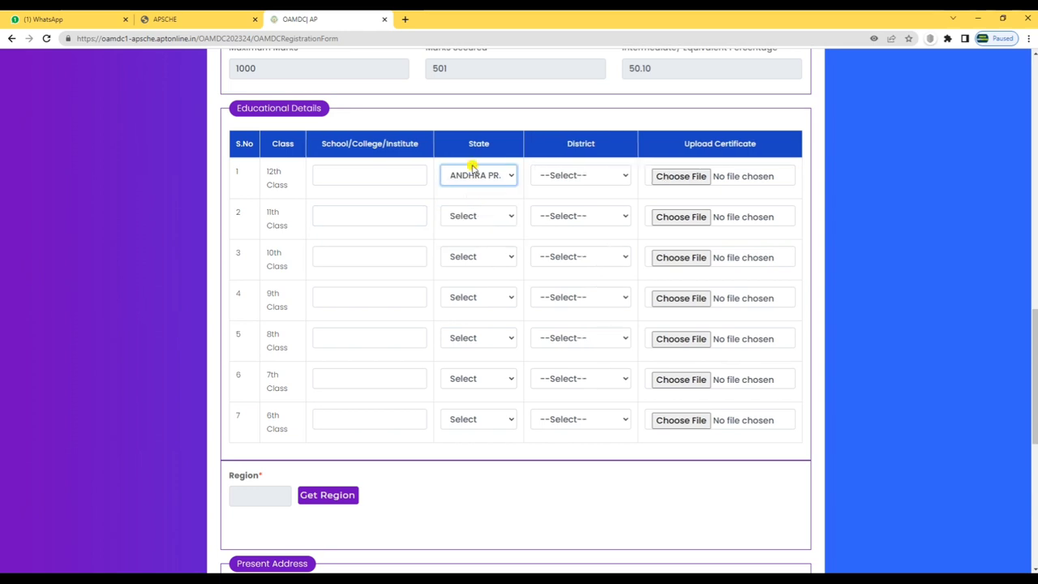
left_click(565, 176)
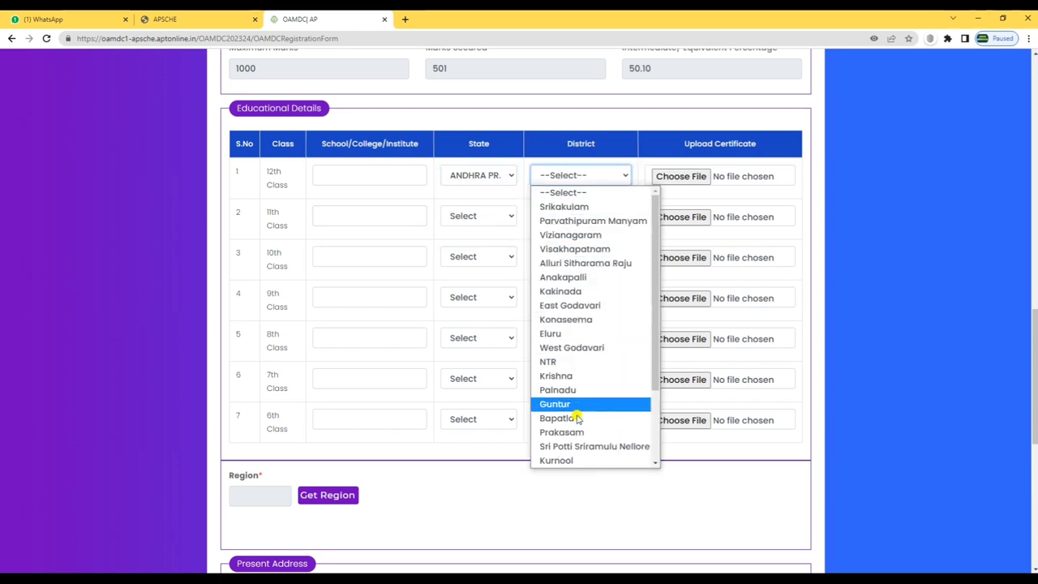
left_click(583, 263)
- Check the school name fields, then Get Region, which warns 'Please Select State for 11th Class'
left_click(507, 182)
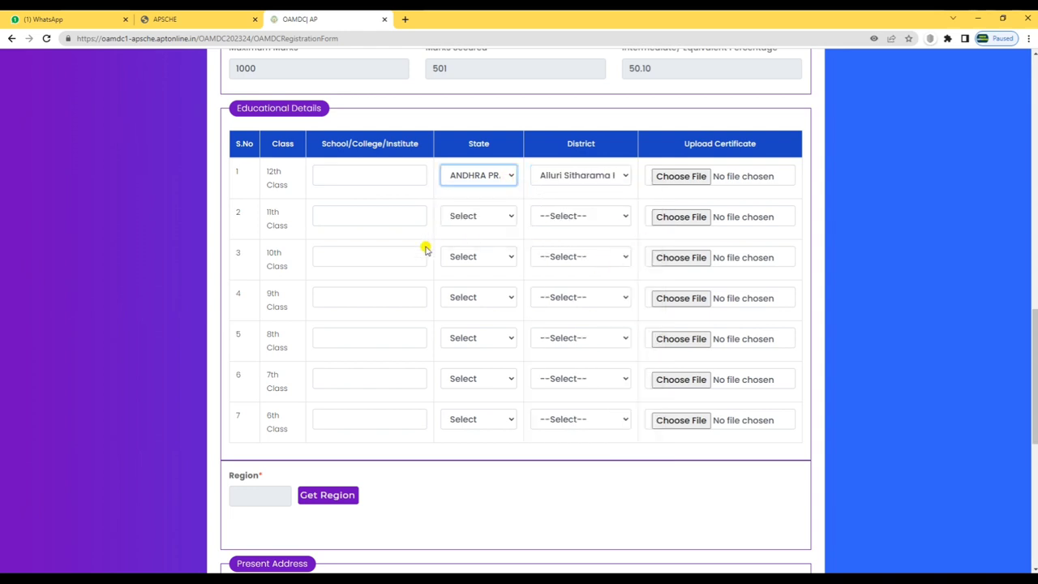
scroll(430, 238, "down", 2)
scroll(375, 206, "up", 1)
scroll(406, 214, "up", 1)
left_click(359, 172)
left_click(338, 297)
scroll(357, 304, "down", 1)
left_click(328, 225)
left_click(326, 266)
scroll(348, 308, "down", 2)
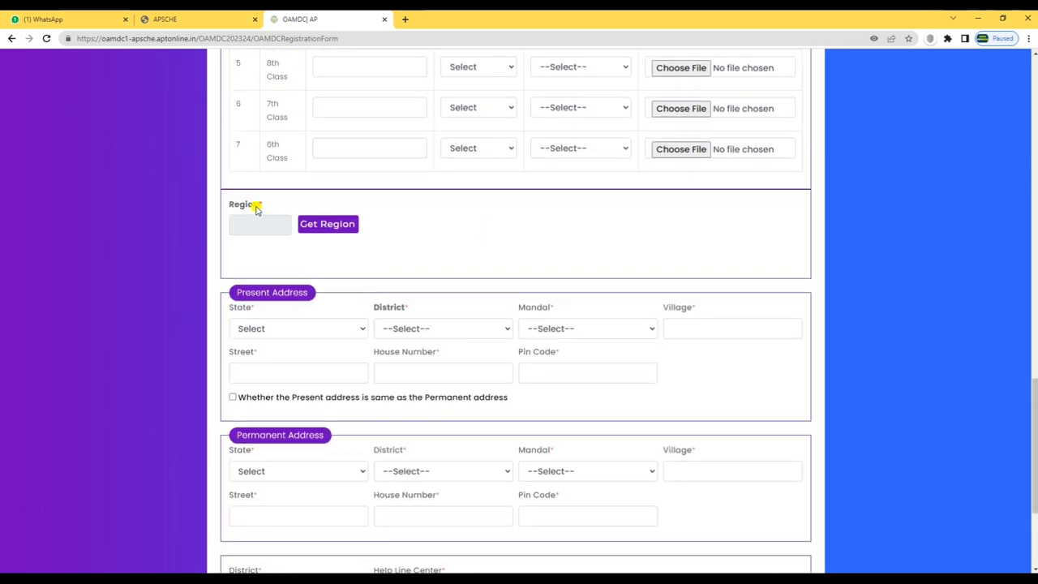
left_click(321, 227)
left_click_drag(412, 77, 587, 89)
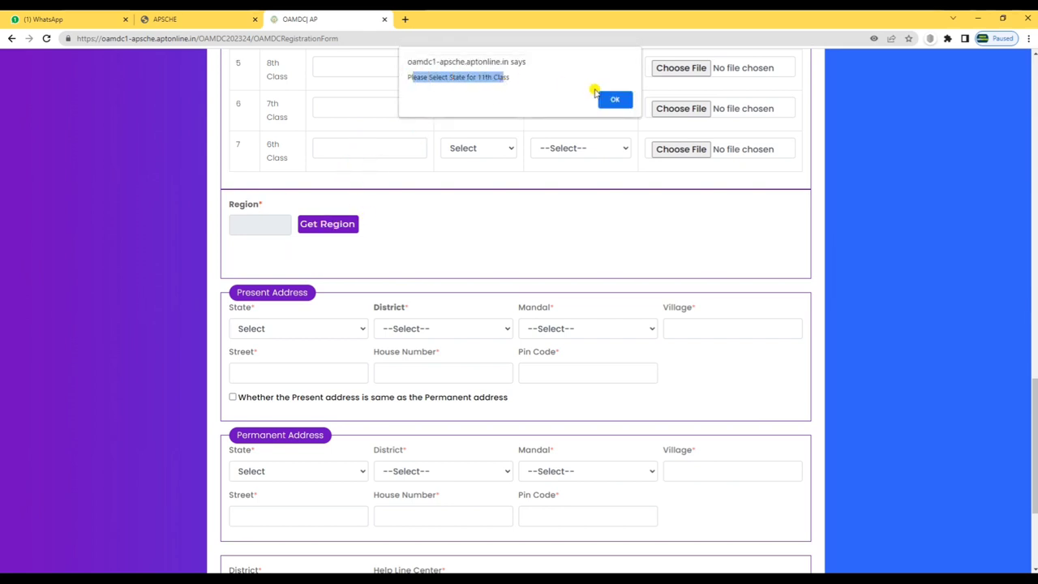
- Dismiss the 11th Class warning and set Present Address to ANDHRA PRADESH, Alluri Sitharama Raju
left_click(614, 98)
scroll(506, 259, "down", 3)
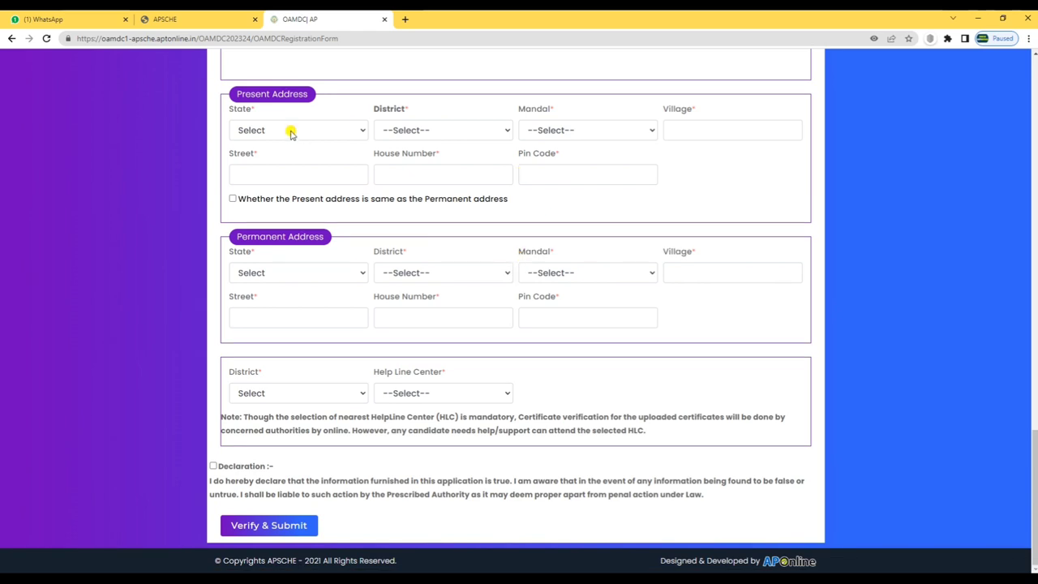
left_click(290, 131)
left_click(275, 162)
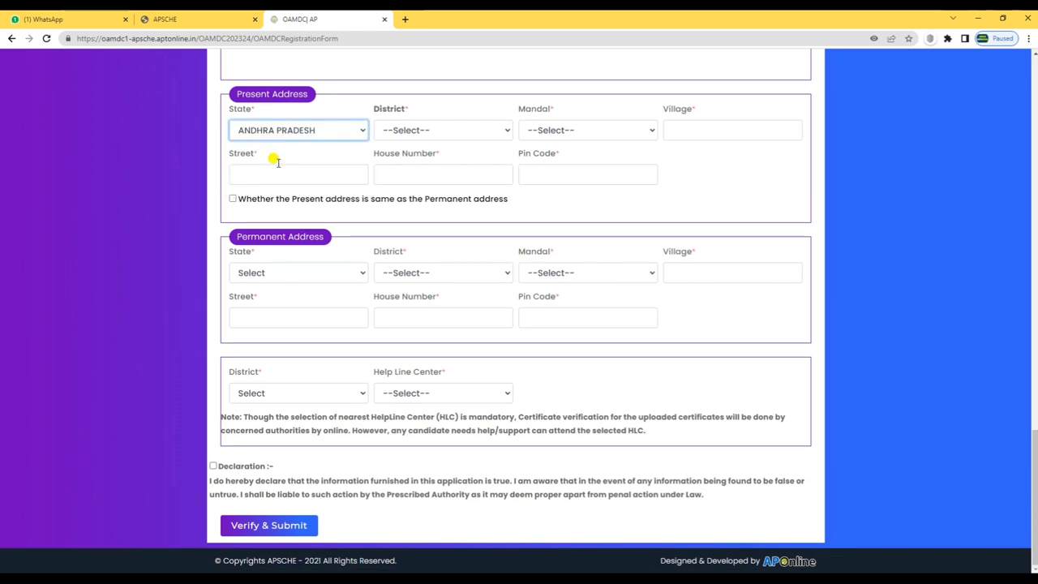
left_click(422, 131)
left_click(426, 359)
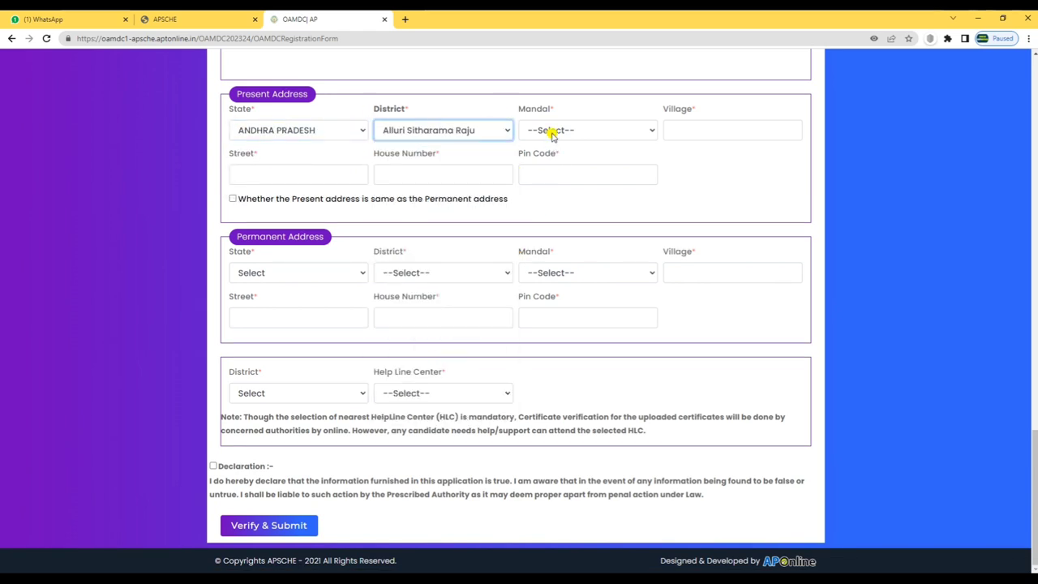
- Toggle the same-as-present permanent address checkbox, leaving it unticked
left_click_drag(274, 200, 517, 198)
left_click(526, 199)
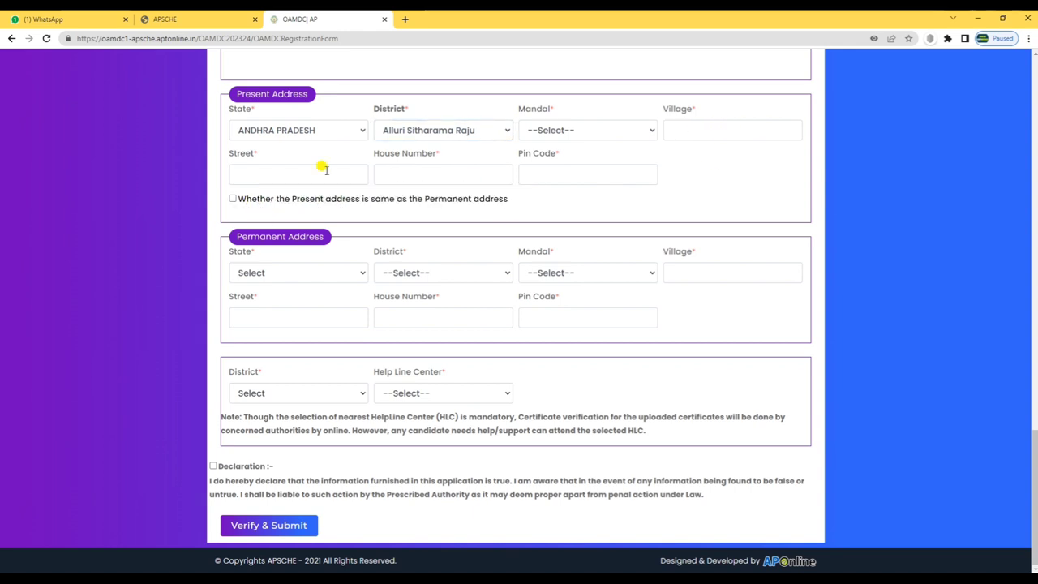
left_click(232, 200)
left_click(232, 200)
left_click(233, 201)
left_click(233, 201)
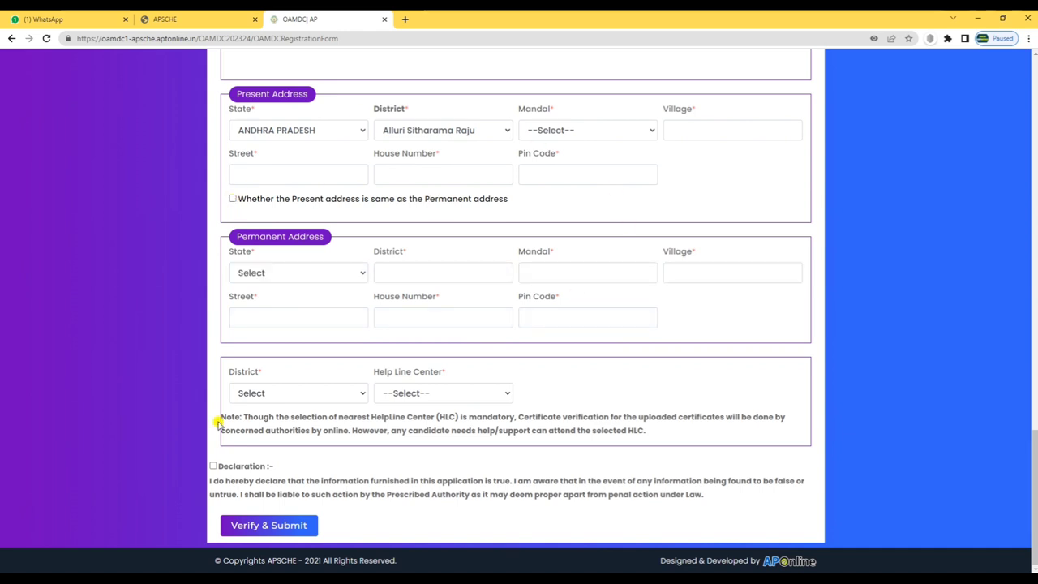
- Check the Help Line district and Help Line Center lists and read the HLC note
left_click(271, 396)
left_click(430, 395)
left_click(430, 395)
left_click(435, 401)
left_click(429, 394)
left_click_drag(243, 416, 704, 415)
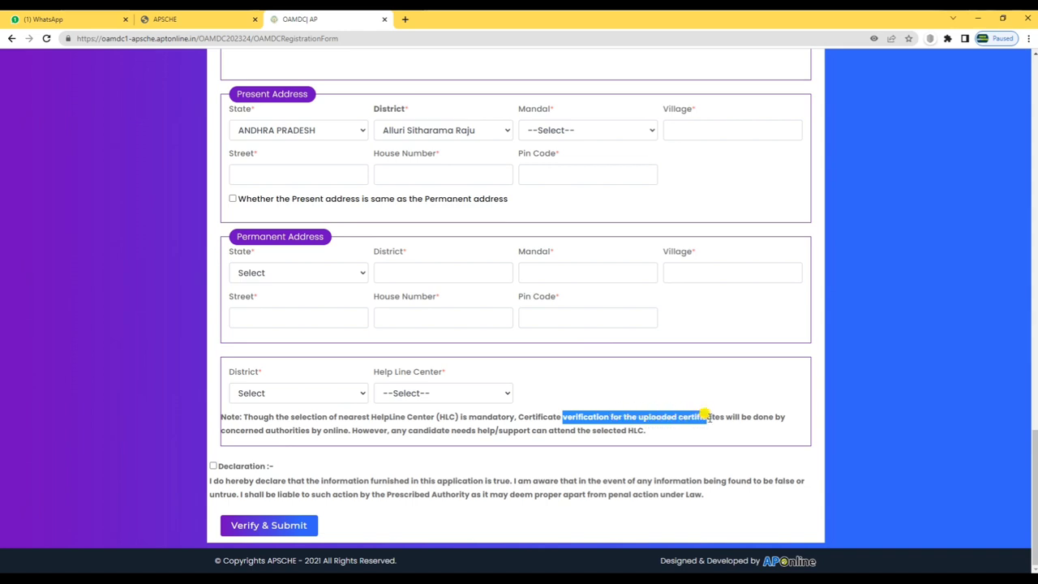
left_click_drag(639, 432, 451, 431)
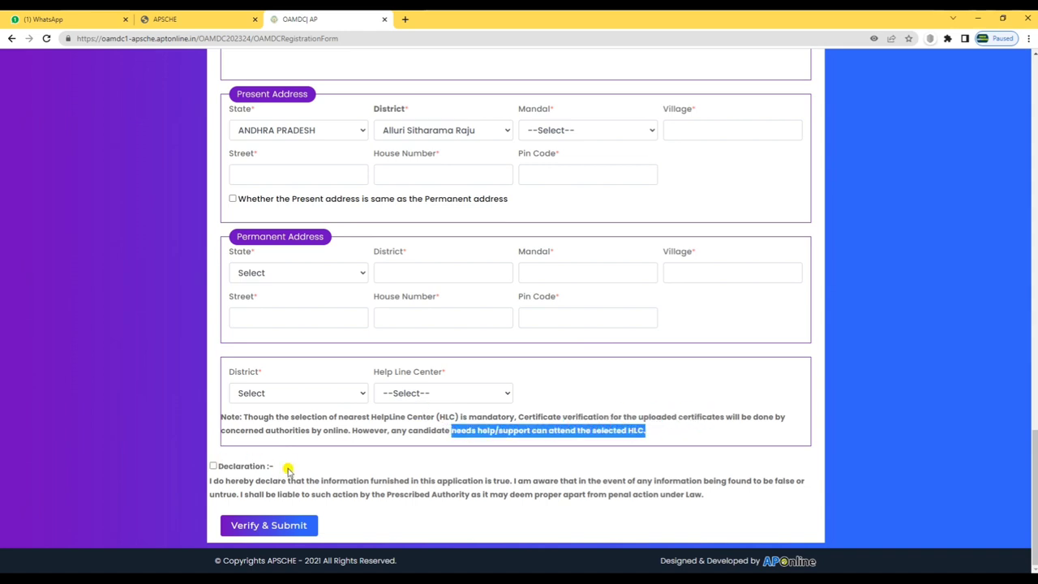
- Open and close the date of birth calendar near the top of the form
scroll(567, 317, "up", 20)
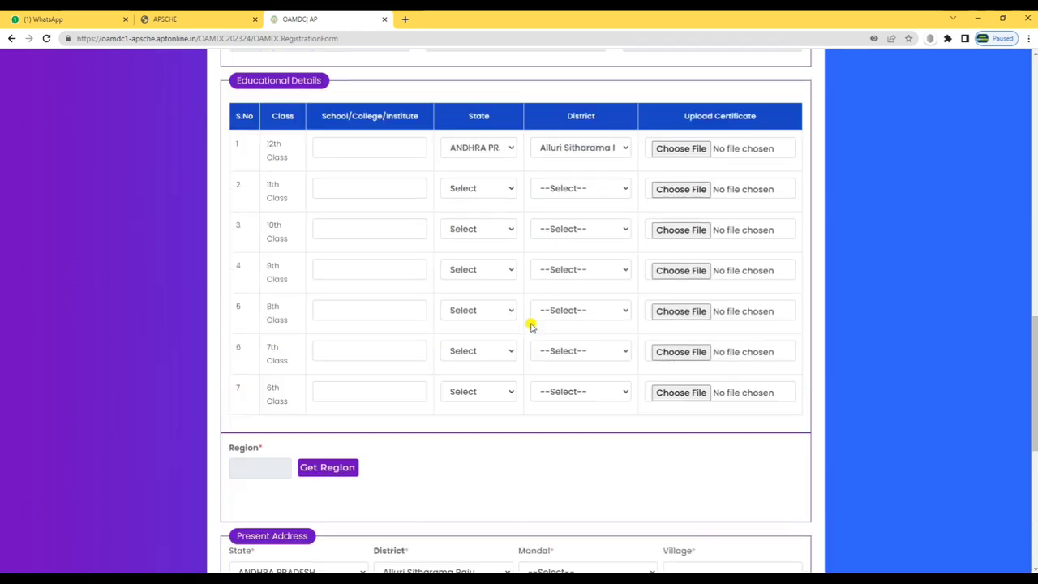
scroll(455, 371, "up", 2)
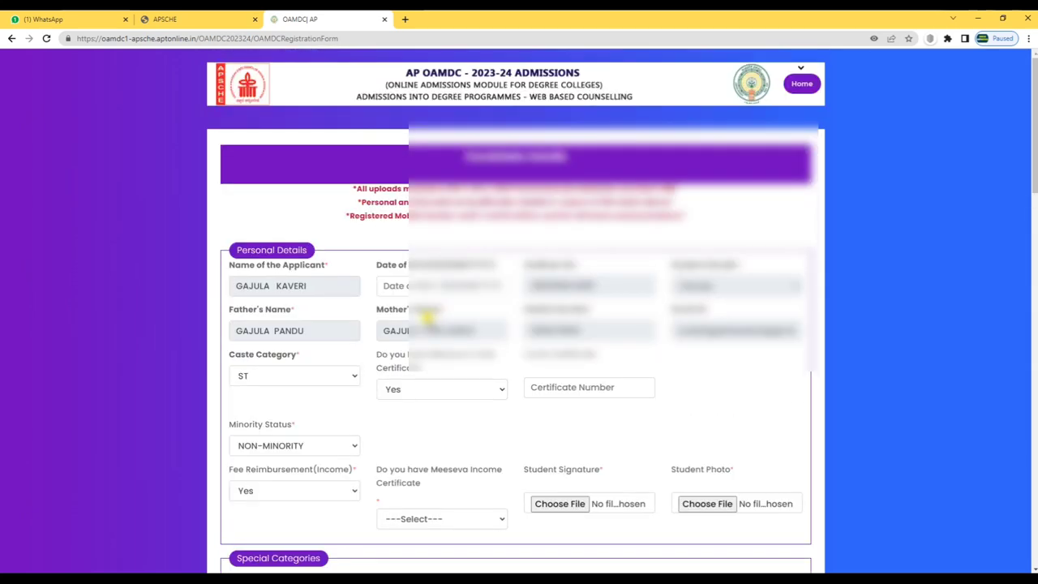
scroll(449, 286, "down", 2)
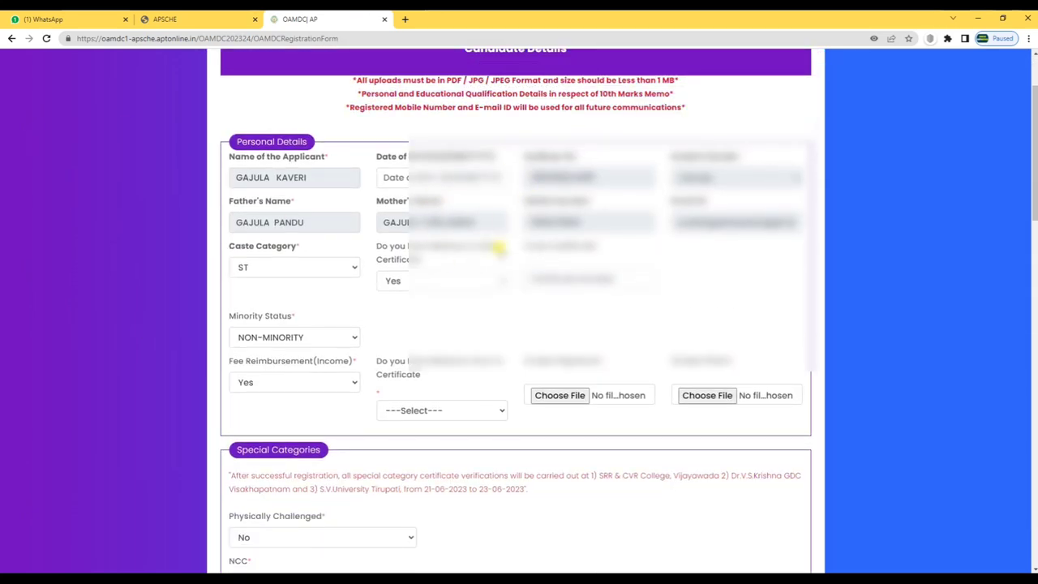
left_click(398, 174)
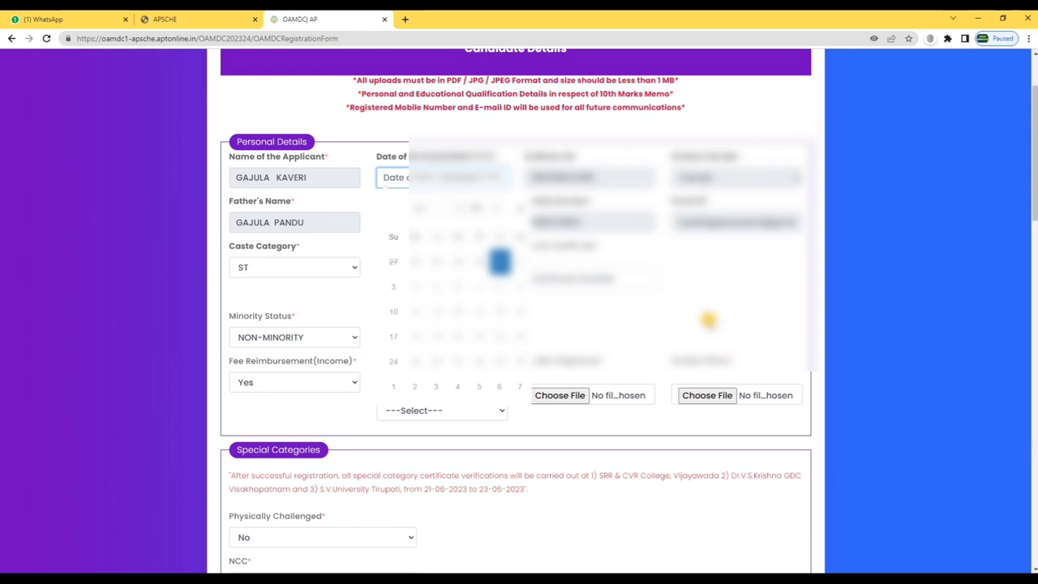
left_click(708, 320)
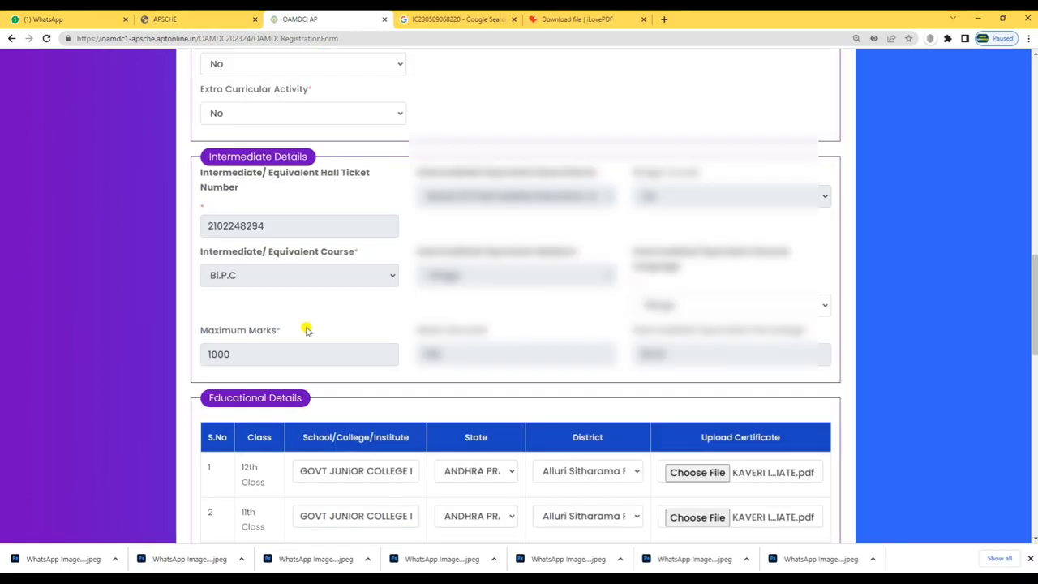
- Scroll down through the Educational Details rows for the 12th to 6th Class to the photo uploads
scroll(303, 329, "up", 2)
scroll(306, 333, "up", 10)
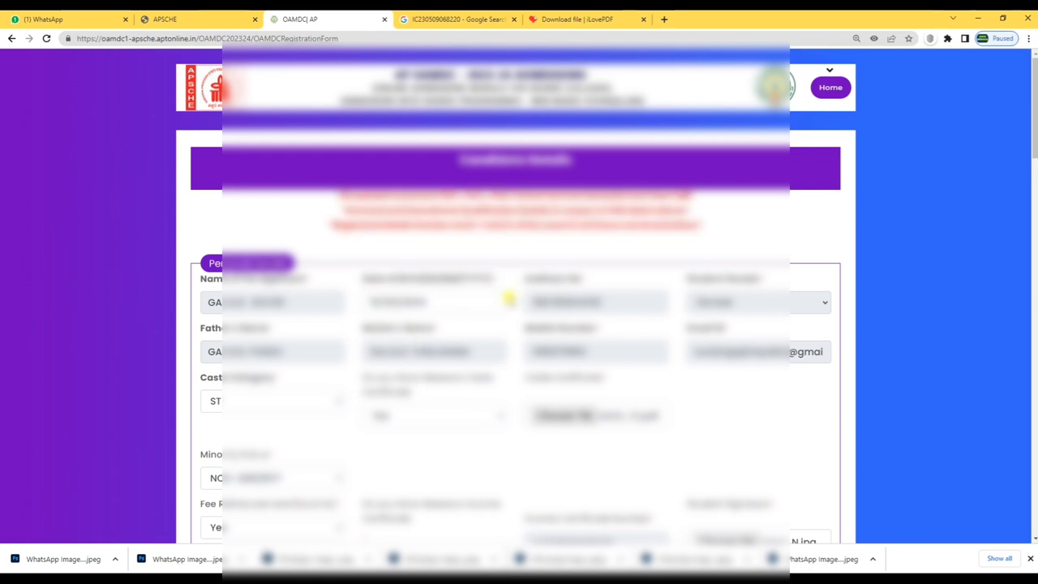
scroll(719, 378, "down", 1)
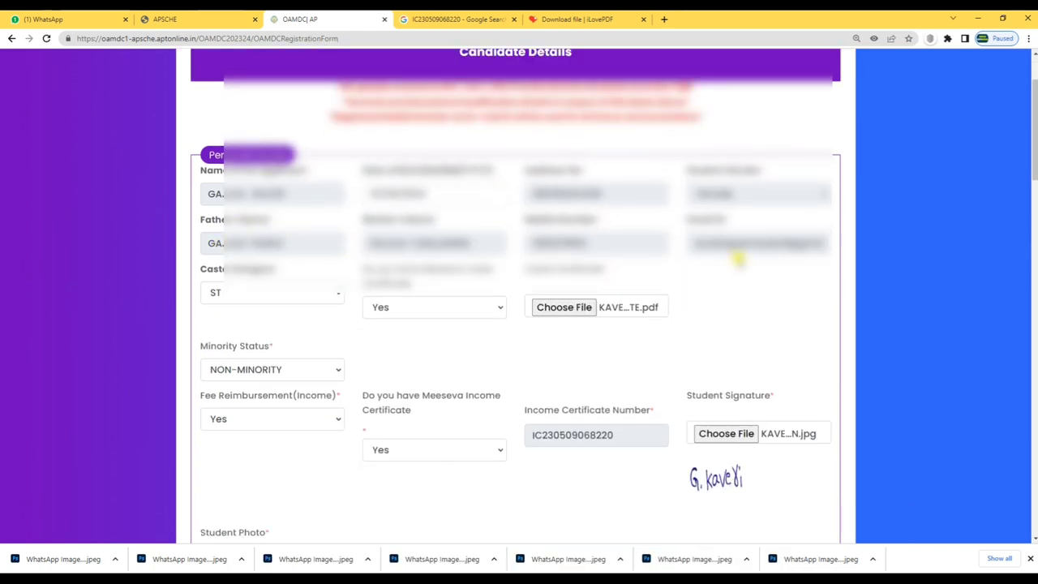
scroll(753, 322, "down", 1)
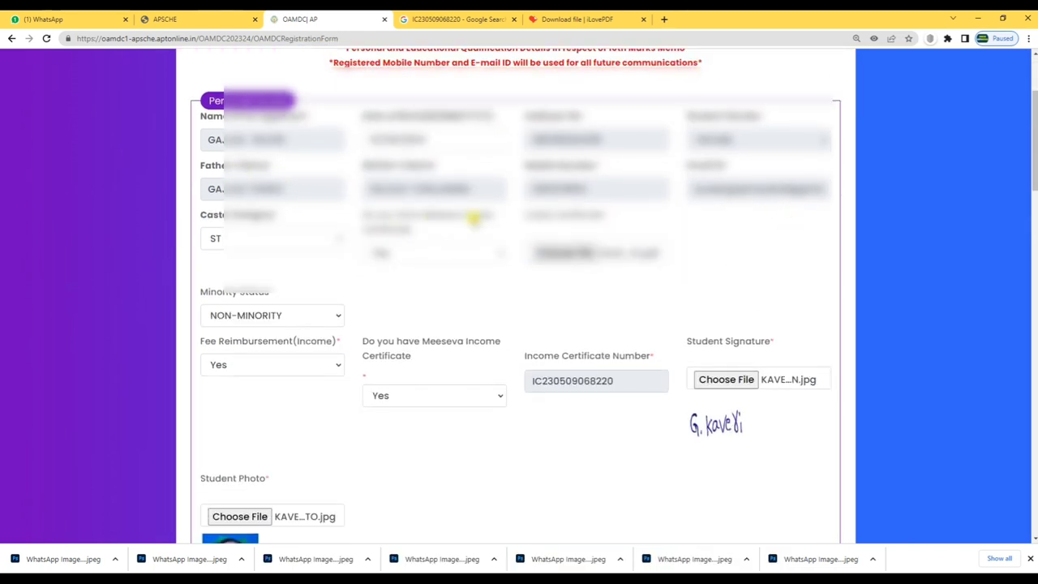
scroll(684, 273, "down", 1)
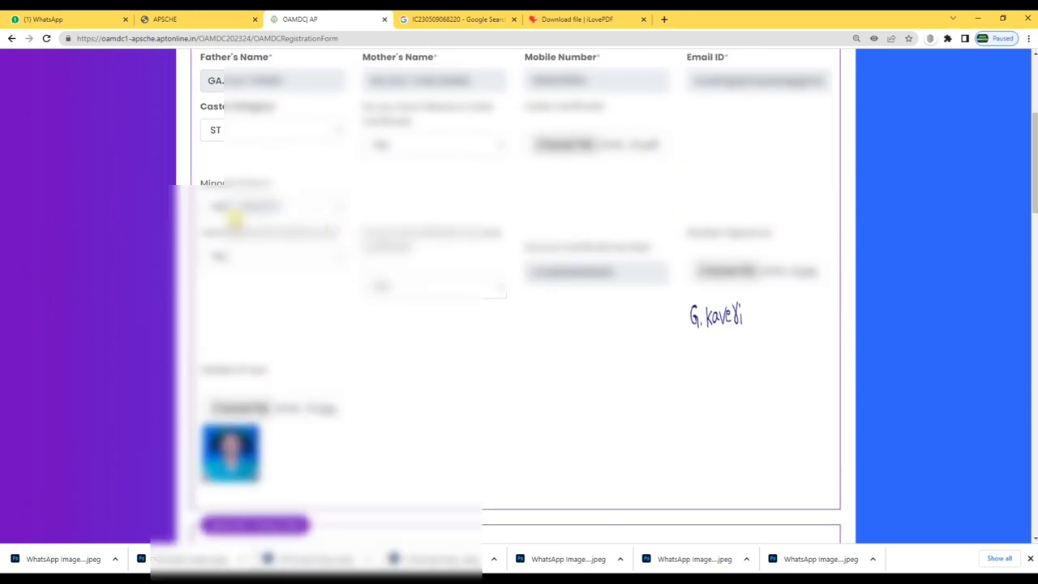
scroll(626, 234, "down", 2)
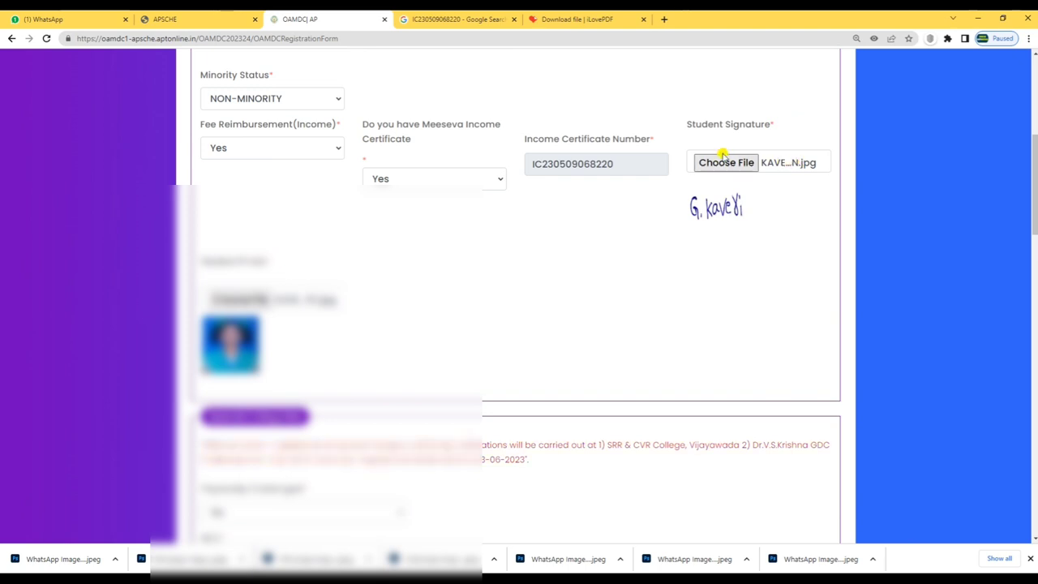
left_click_drag(670, 127, 783, 130)
scroll(508, 370, "down", 1)
scroll(223, 236, "down", 3)
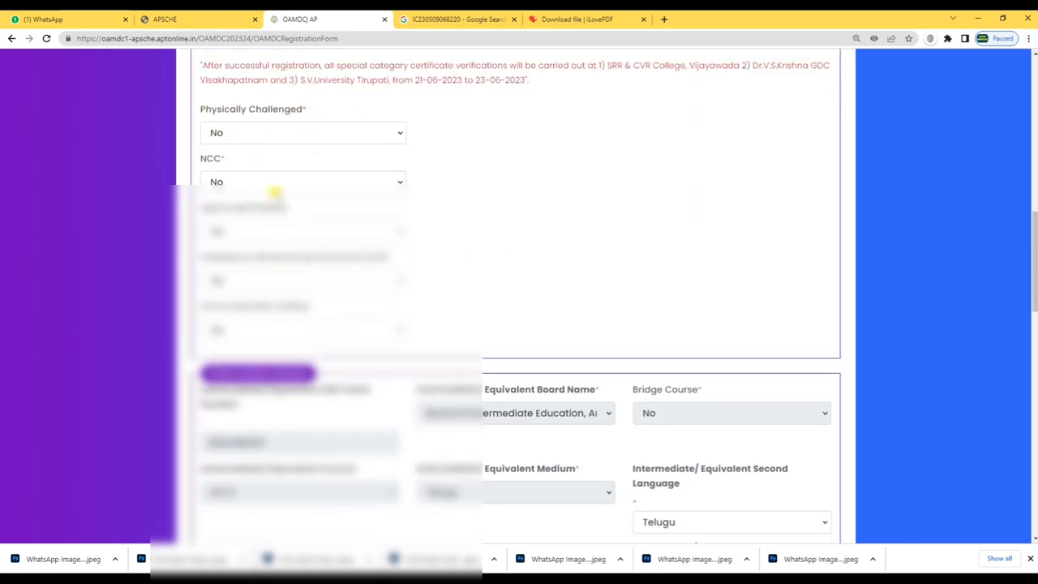
scroll(399, 225, "down", 2)
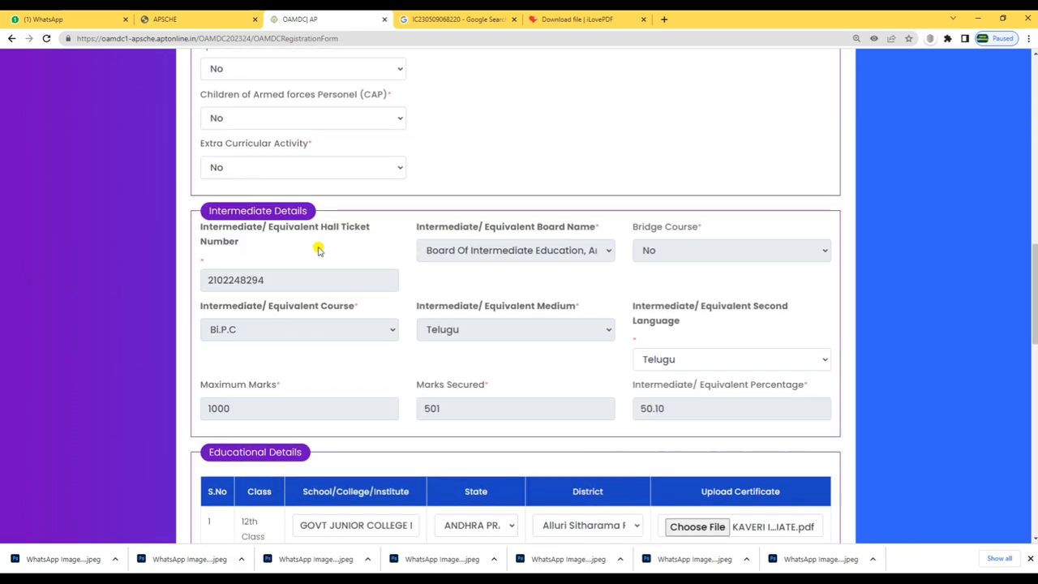
scroll(361, 217, "down", 1)
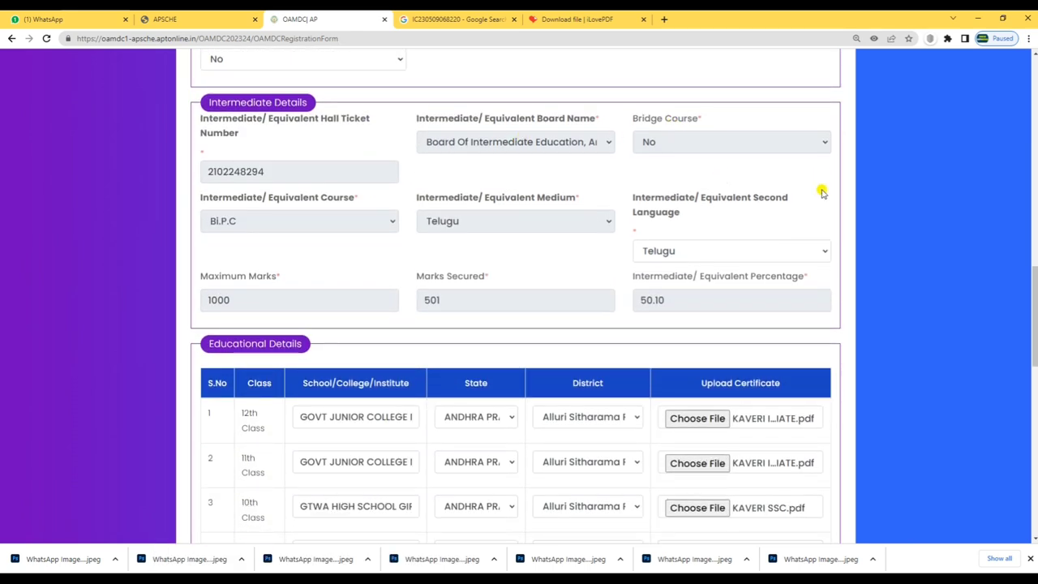
scroll(573, 219, "down", 1)
scroll(695, 225, "down", 2)
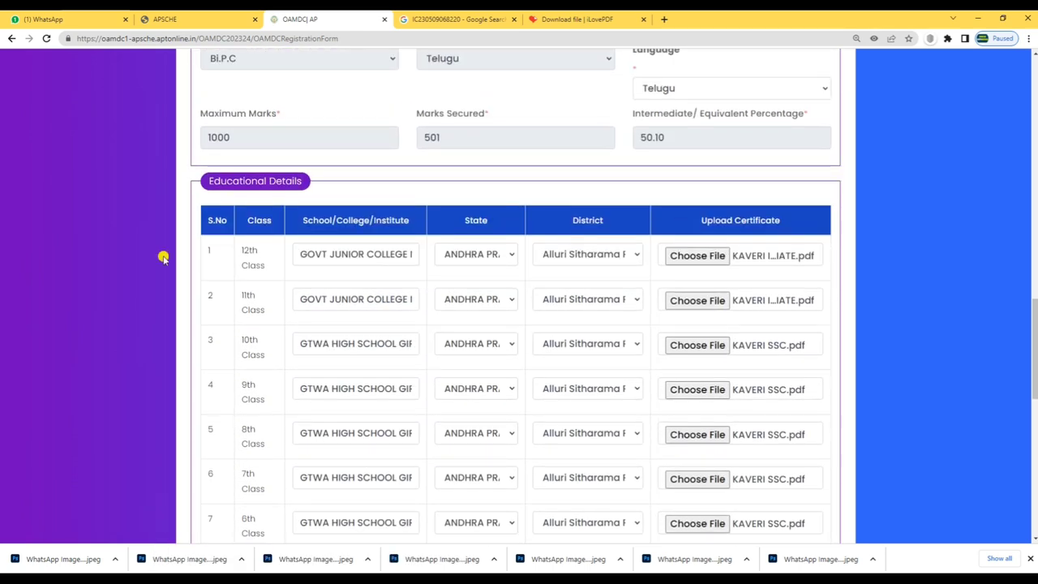
scroll(618, 239, "down", 2)
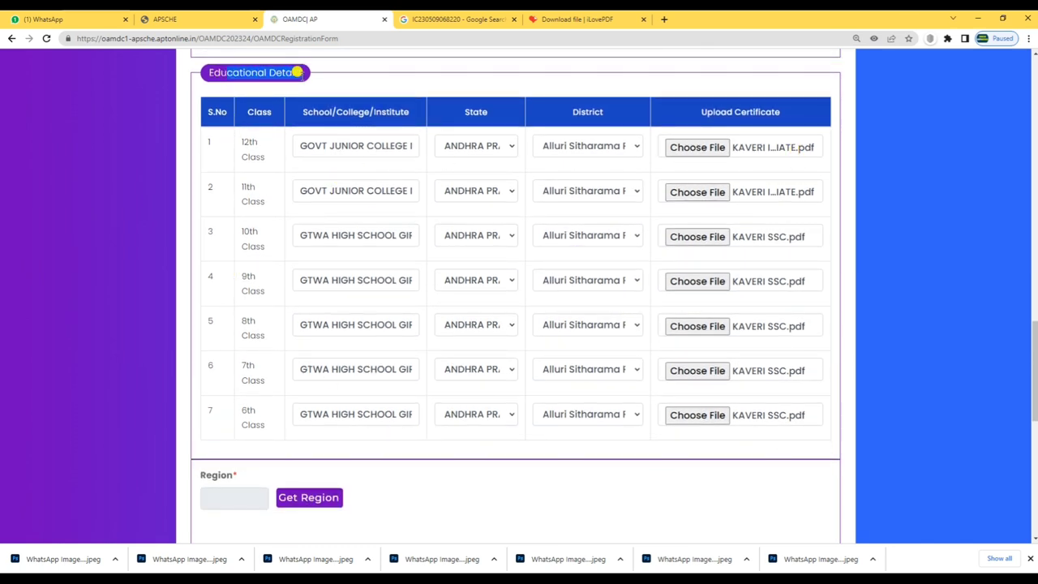
scroll(408, 234, "down", 5)
- Fetch the region (AU), pick the present address mandal, and re-tick copying it to permanent address
left_click(308, 229)
scroll(481, 330, "down", 2)
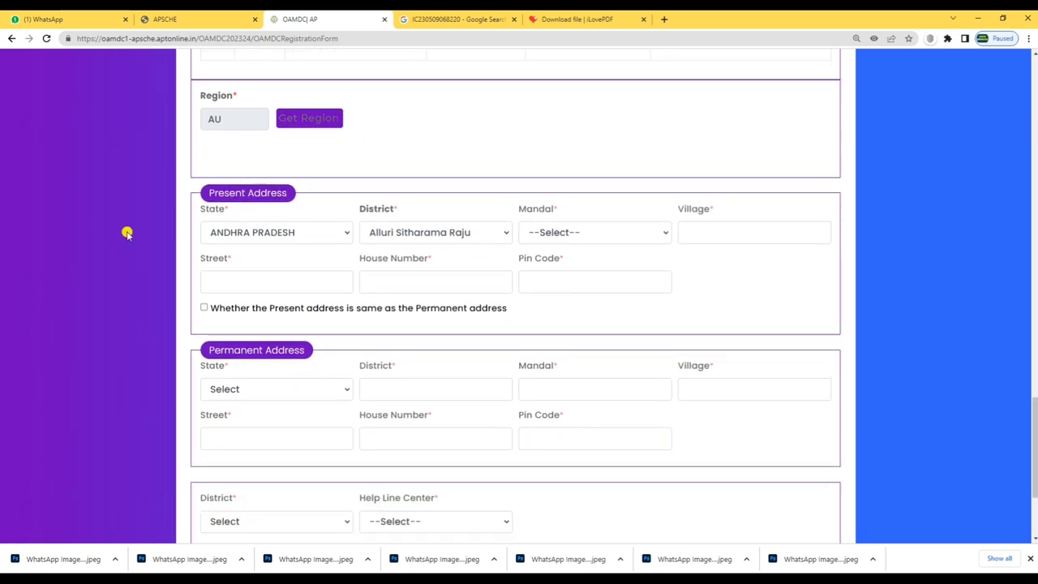
left_click(565, 233)
left_click(563, 264)
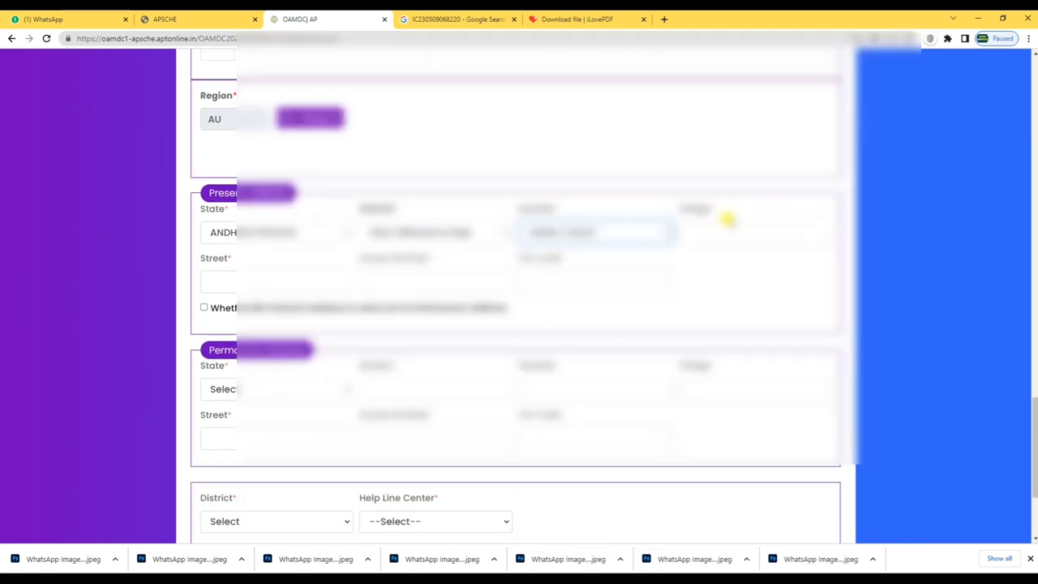
left_click(710, 232)
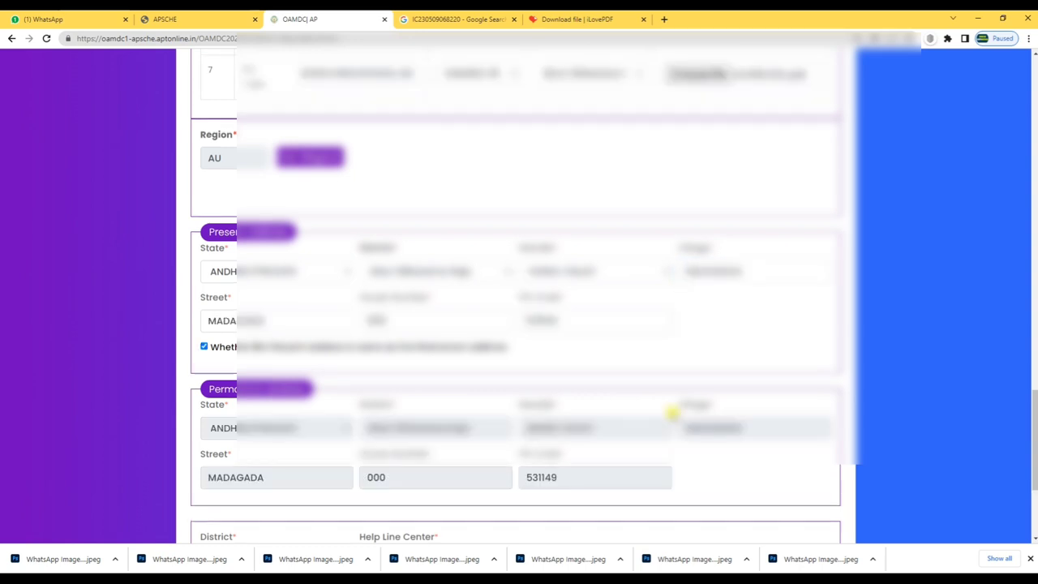
scroll(598, 332, "up", 2)
scroll(606, 332, "down", 5)
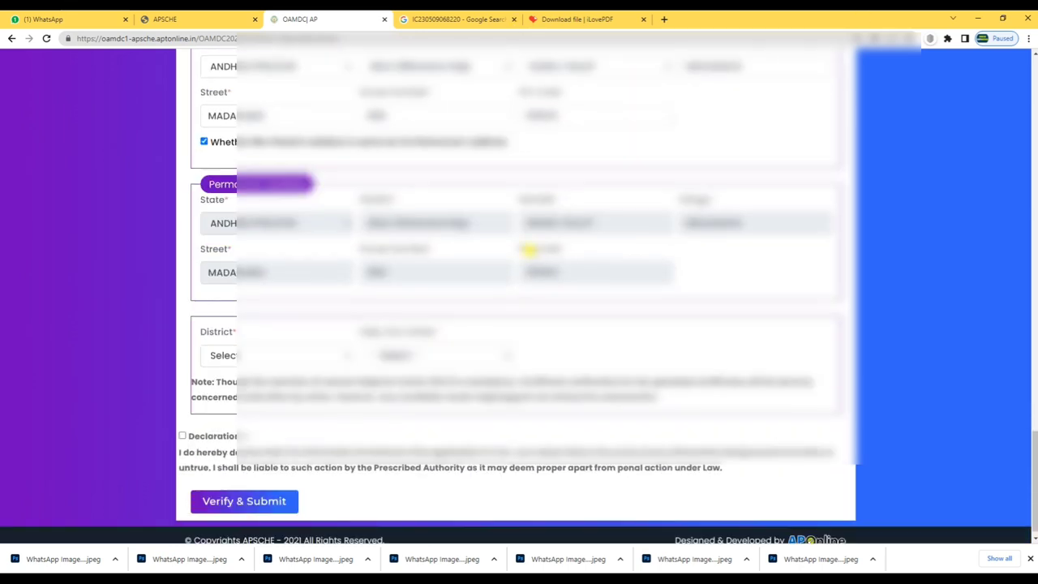
left_click(205, 131)
left_click(206, 132)
- Set the Help Line district to Visakhapatnam
left_click(267, 344)
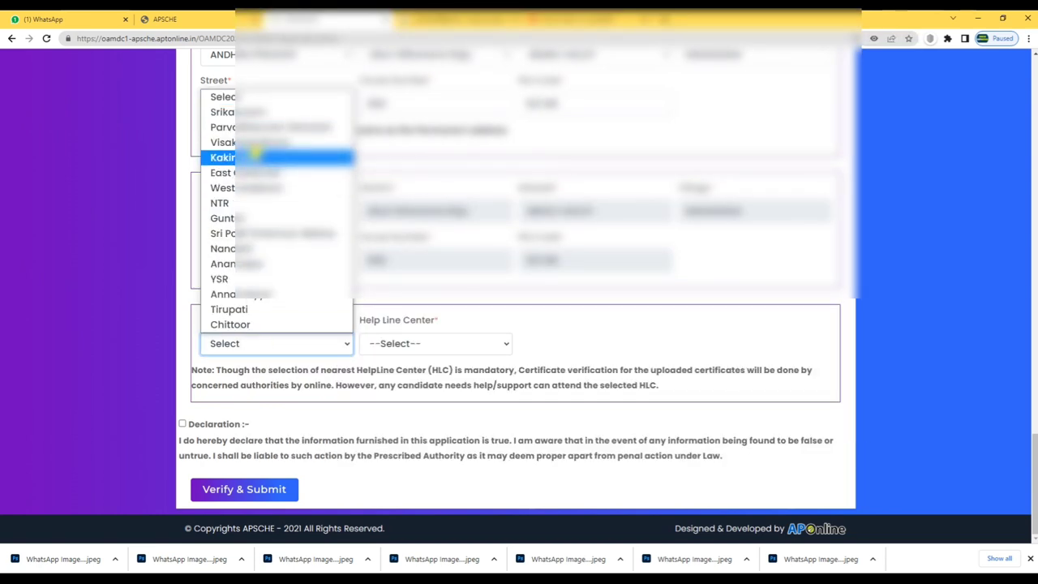
key("a")
key("a")
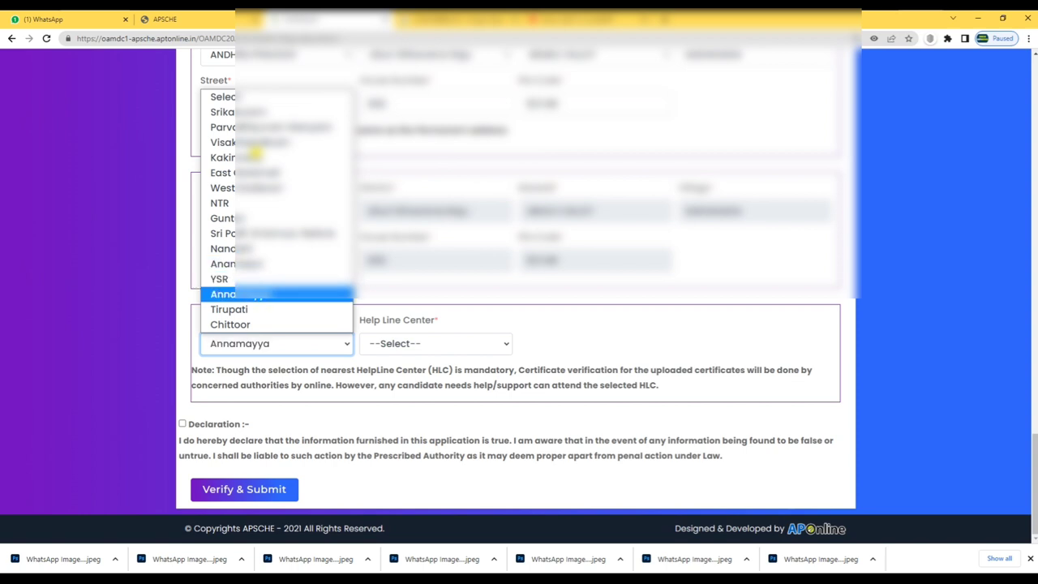
key("c")
key("t")
key("g")
key("v")
key("s")
key("s")
key("v")
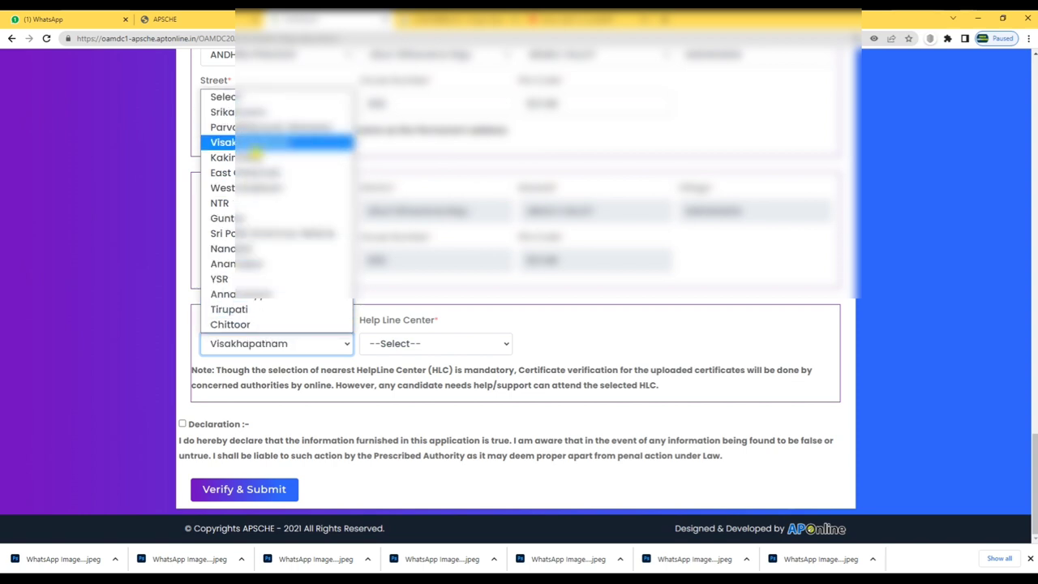
key("Return")
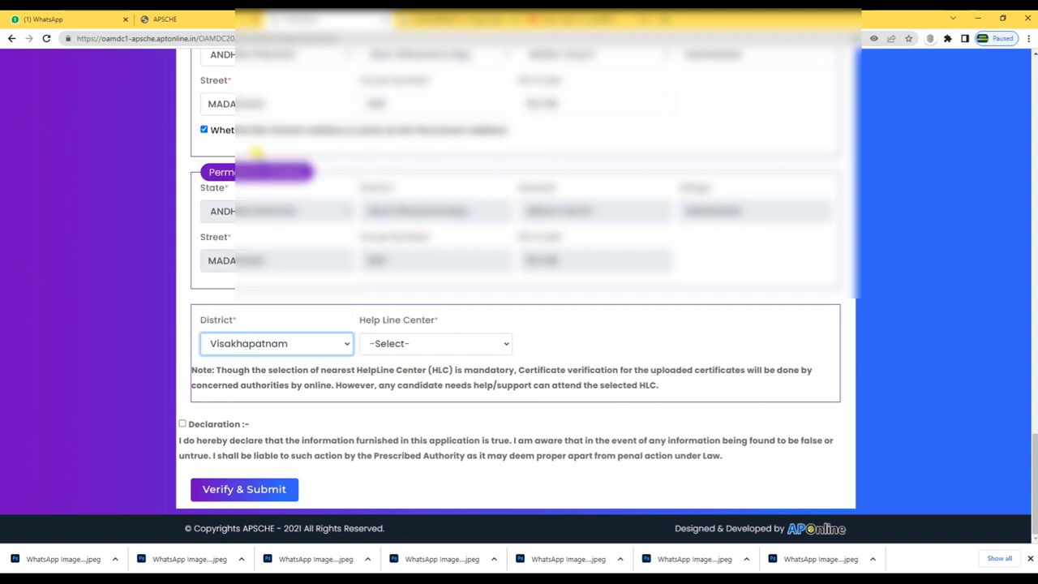
- Choose GDC (W), Visakhapatnam as the Help Line Center, keeping Visakhapatnam as district
left_click(308, 343)
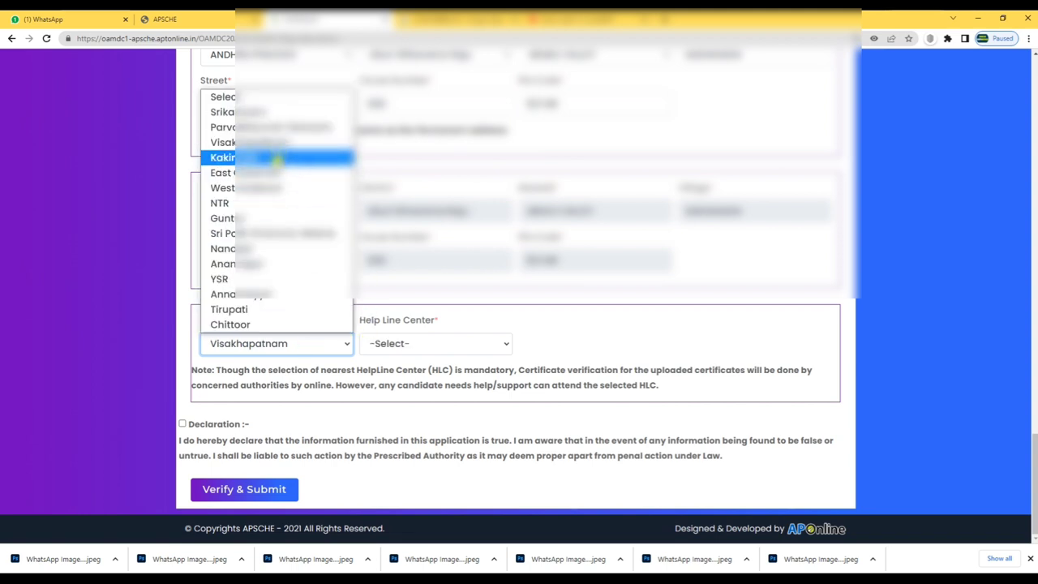
left_click(422, 346)
left_click(422, 347)
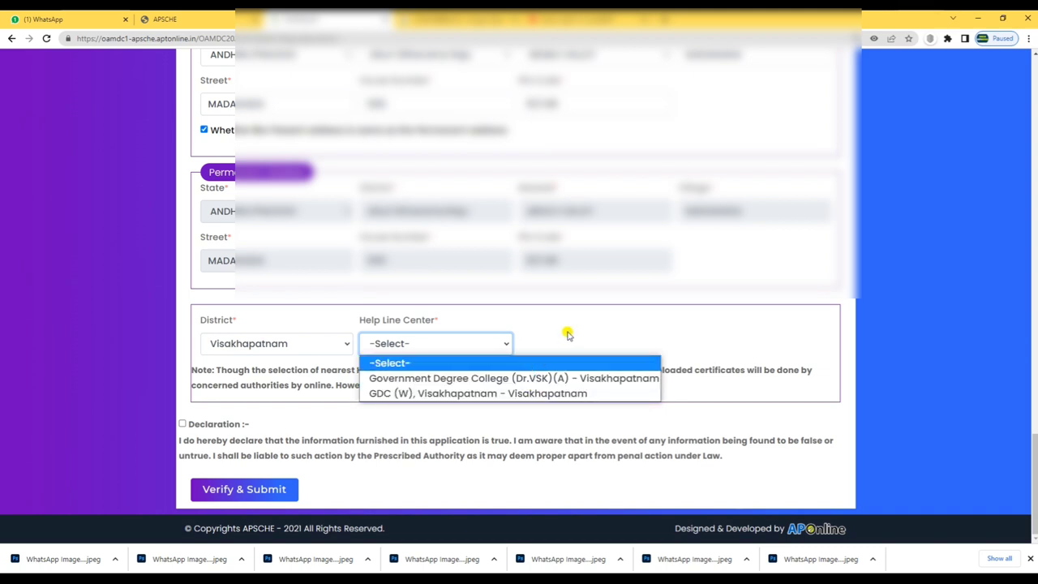
left_click(504, 394)
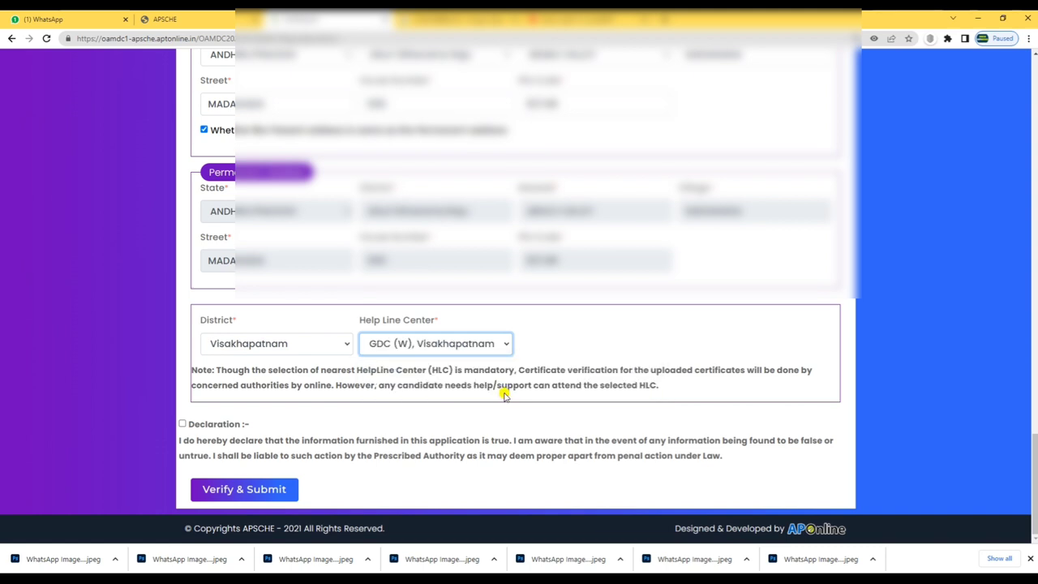
left_click(251, 344)
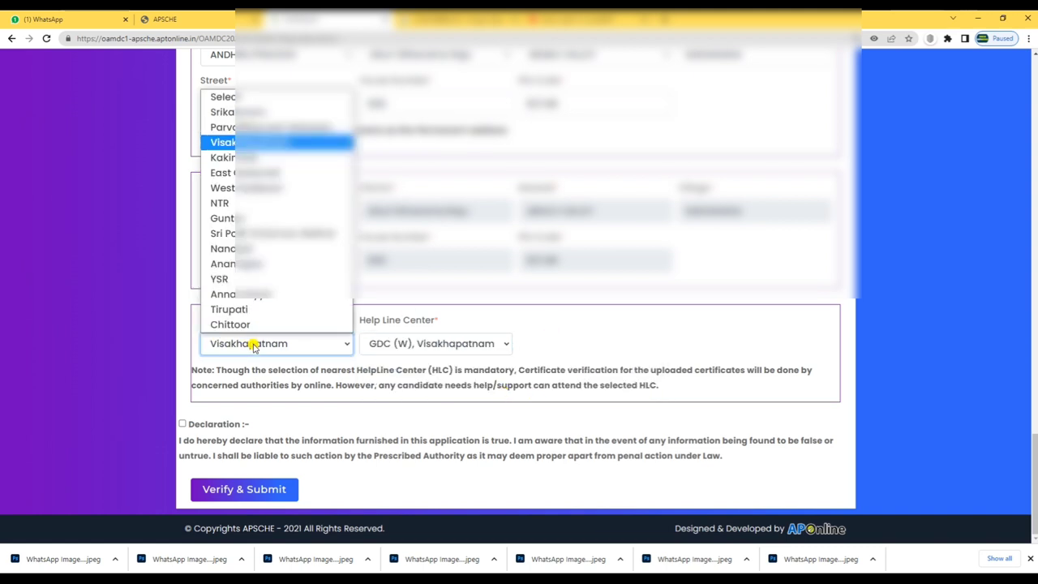
left_click(254, 343)
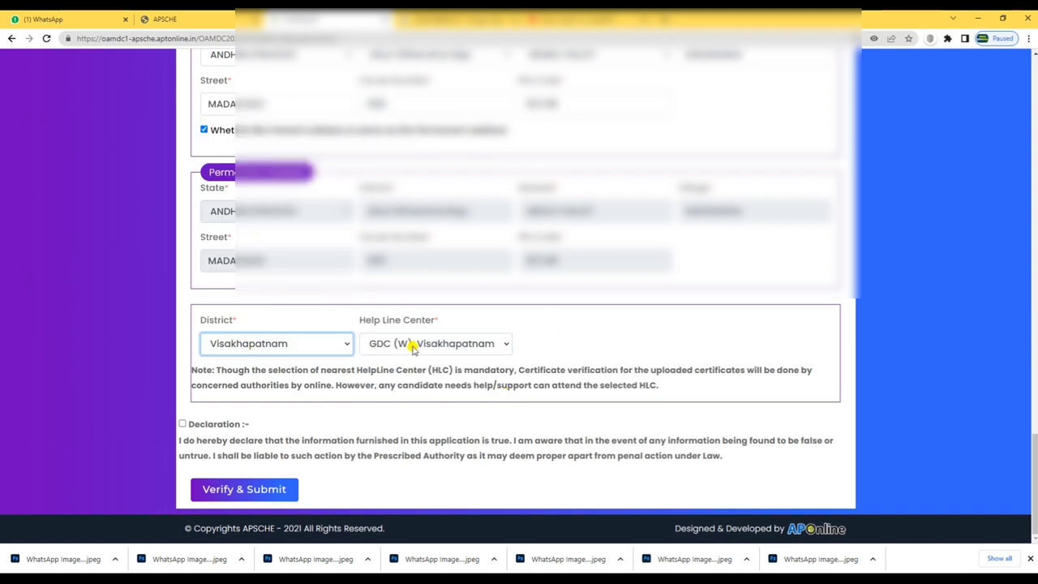
left_click(413, 346)
left_click(414, 347)
- Tick the Declaration checkbox, keeping GDC (W), Visakhapatnam as the Help Line Center
left_click(183, 425)
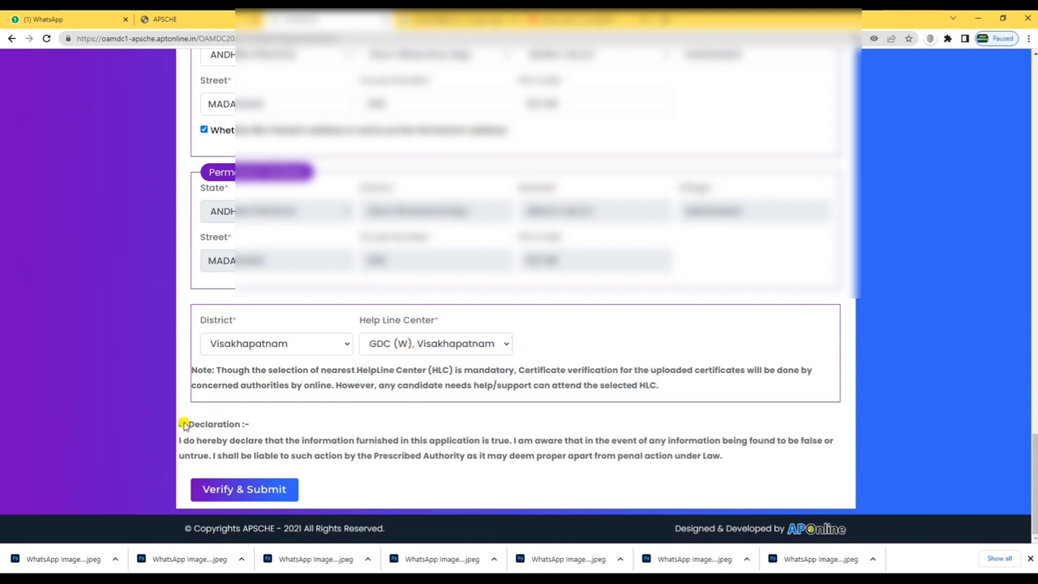
left_click(399, 343)
left_click(399, 343)
left_click(478, 345)
left_click(471, 346)
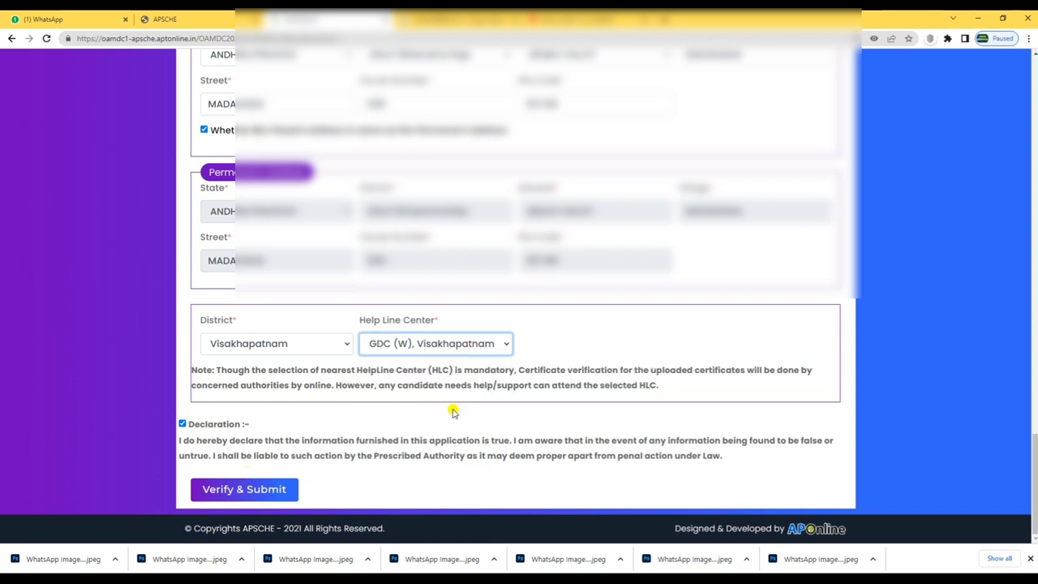
left_click(442, 347)
left_click(454, 345)
- Review the form, then Verify & Submit it and confirm with OK
scroll(498, 412, "up", 15)
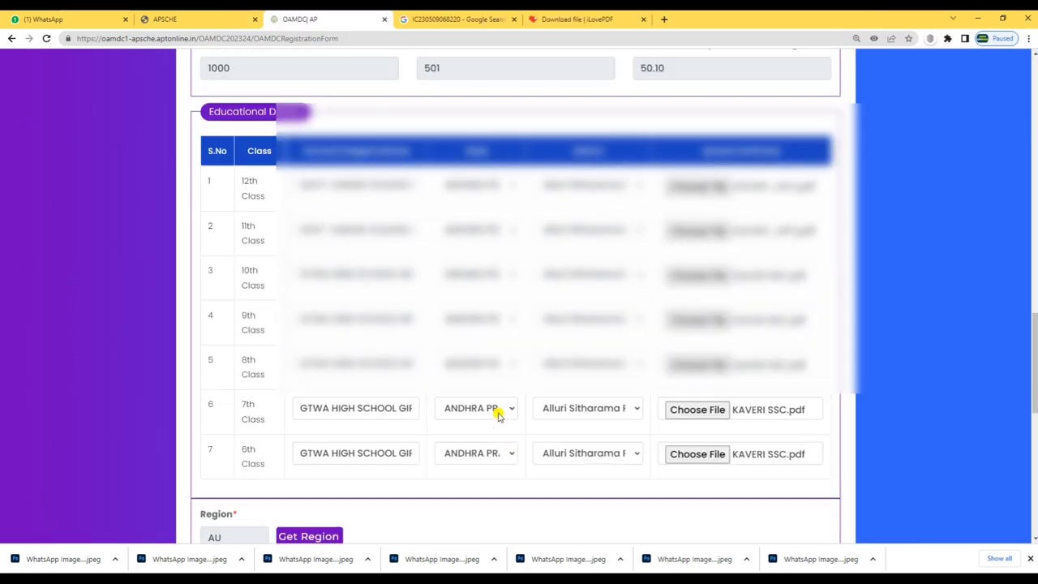
scroll(505, 424, "up", 10)
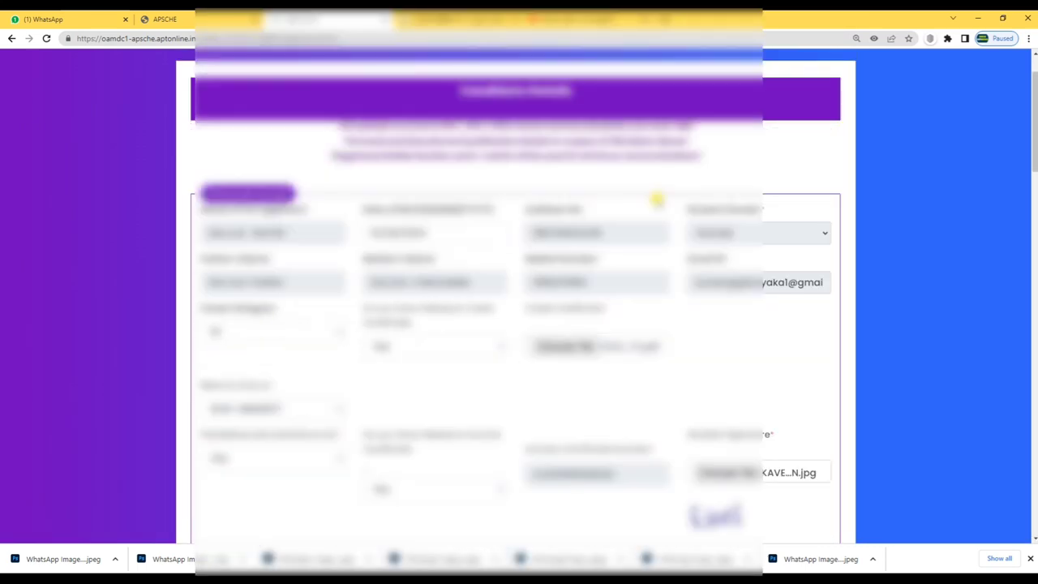
scroll(644, 250, "down", 2)
scroll(513, 292, "down", 10)
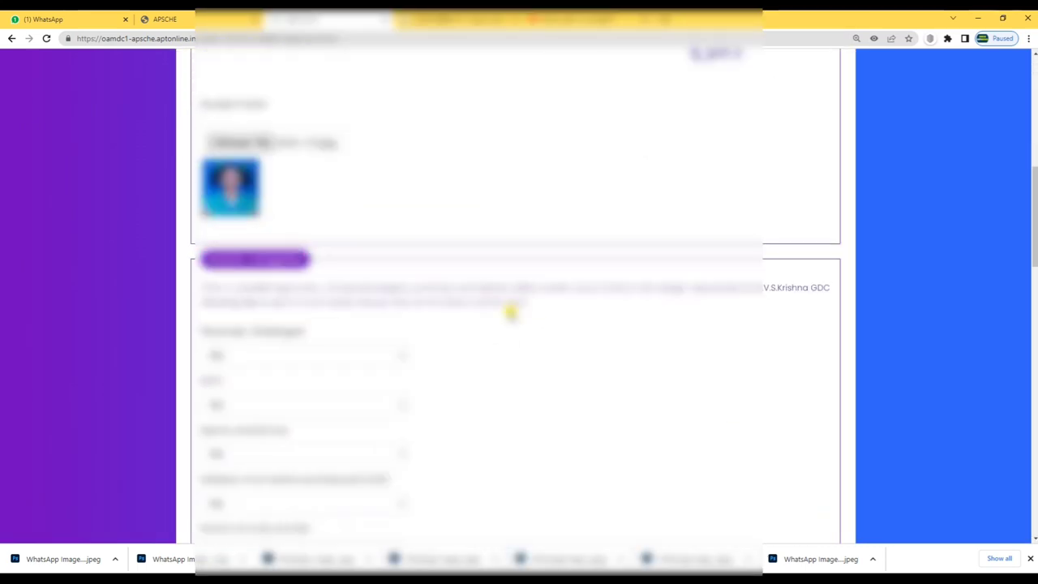
scroll(501, 339, "down", 10)
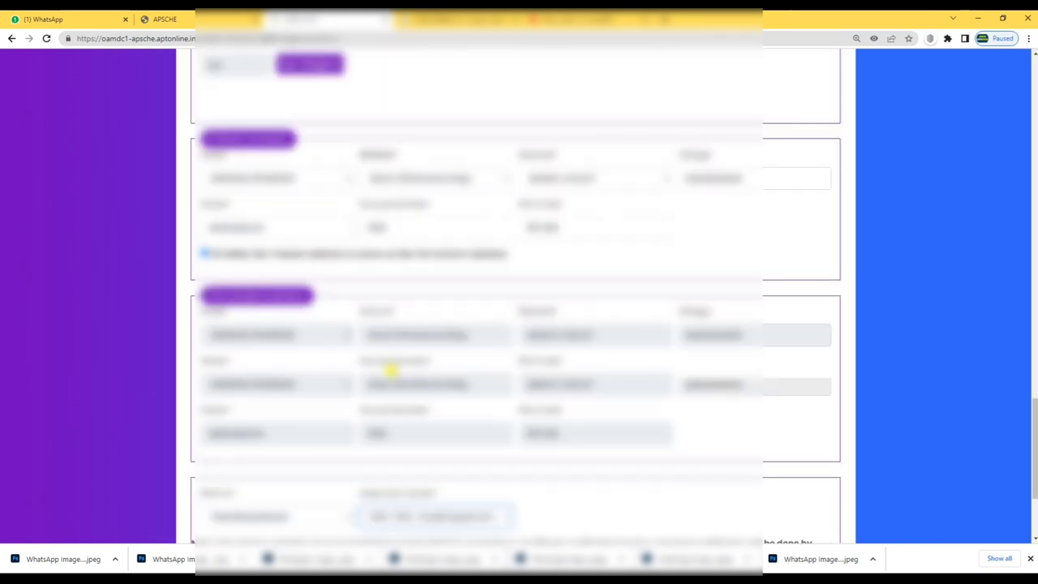
left_click(254, 493)
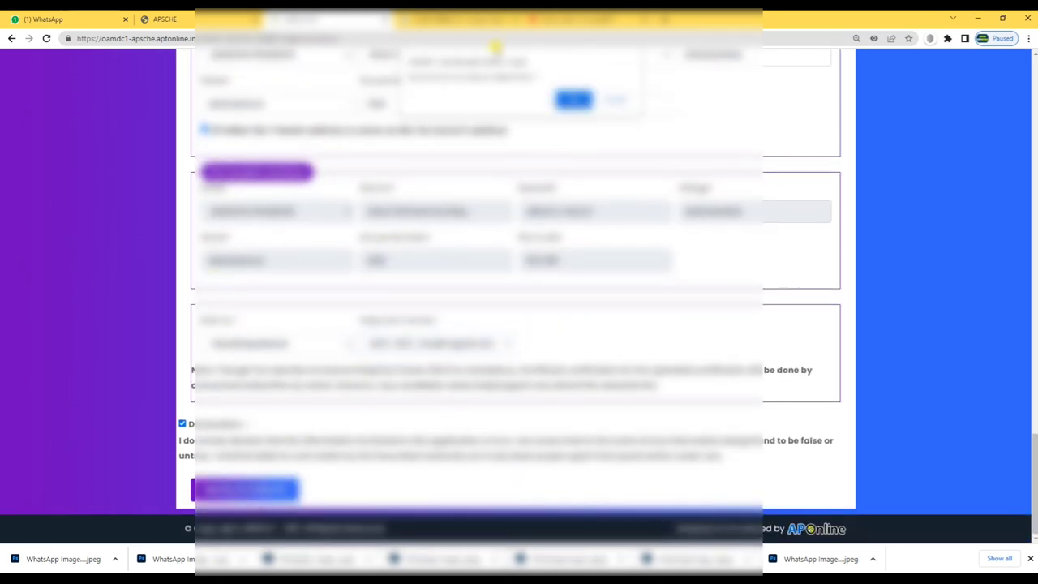
left_click(567, 100)
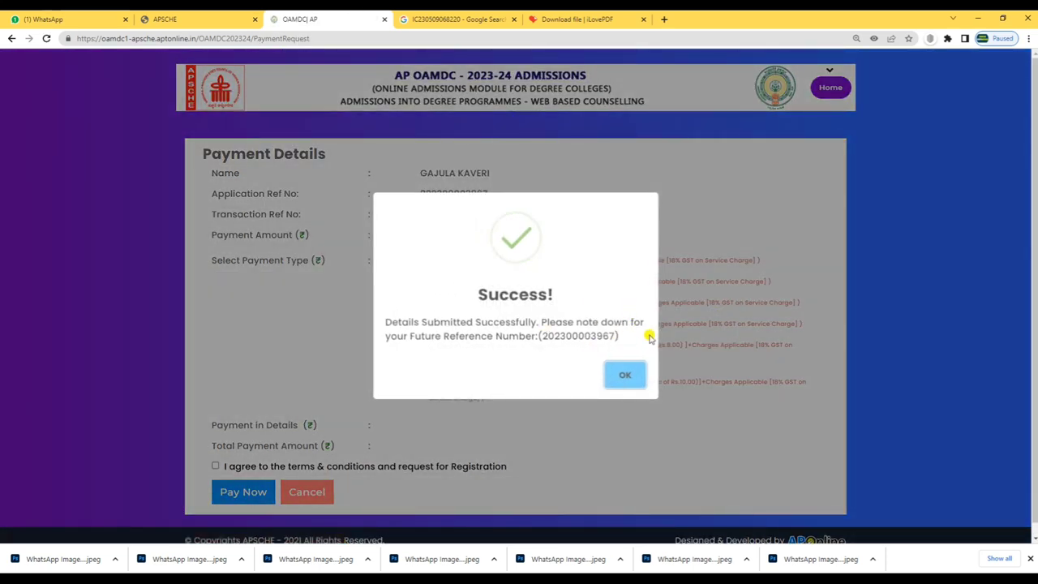
- Screenshot the success message, dismiss it, and copy the application reference number
key("super+shift+s")
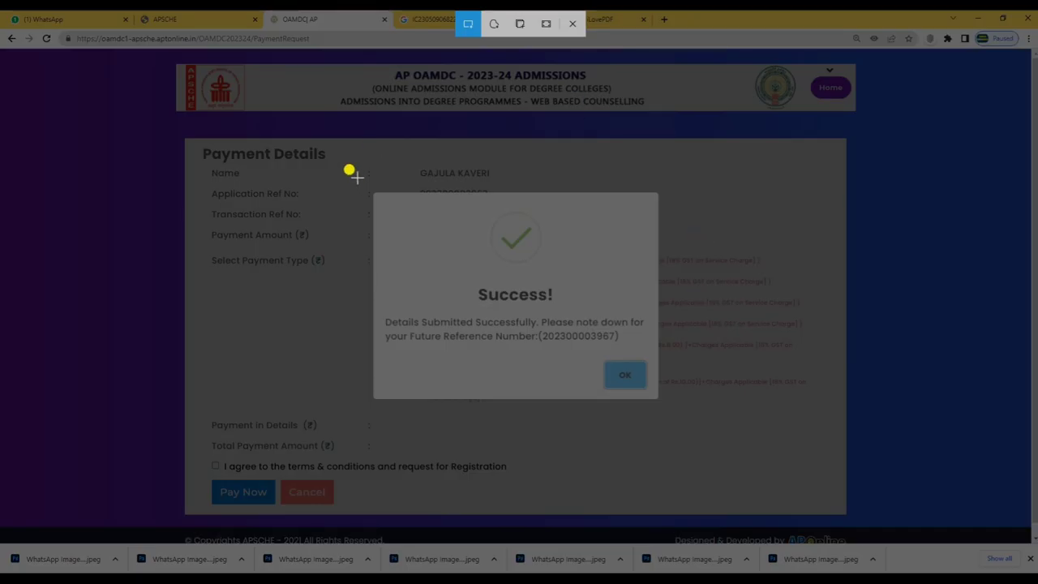
left_click_drag(366, 180, 677, 410)
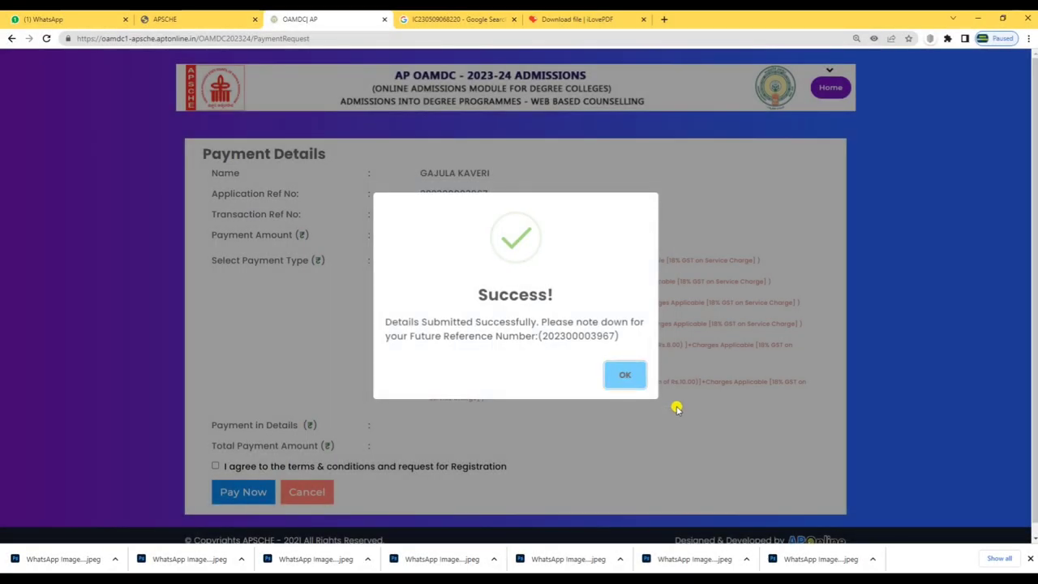
key("Return")
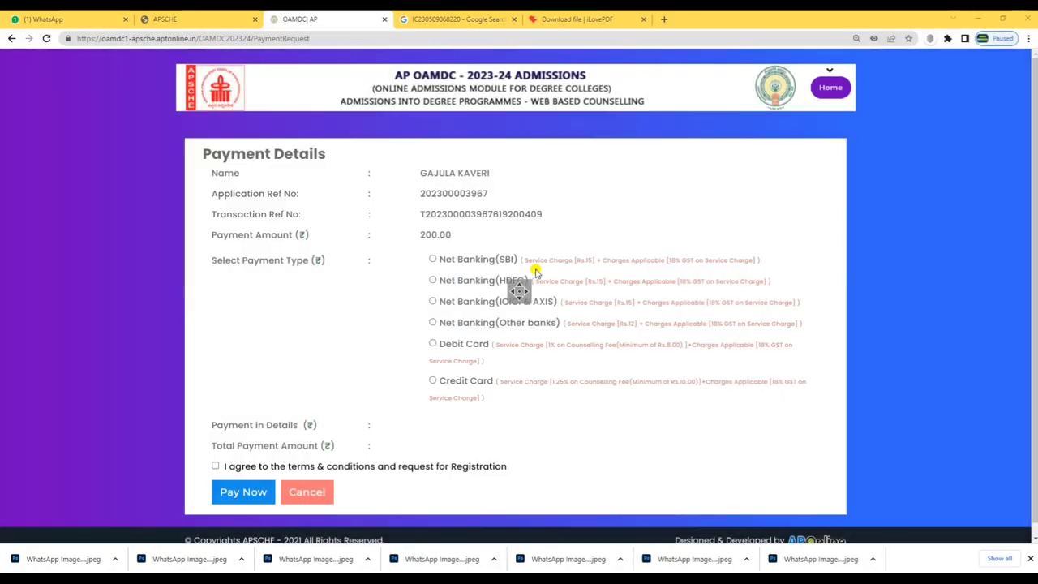
left_click_drag(419, 172, 503, 175)
left_click_drag(425, 193, 515, 203)
left_click_drag(419, 196, 493, 195)
right_click(466, 195)
left_click(528, 195)
left_click(528, 196)
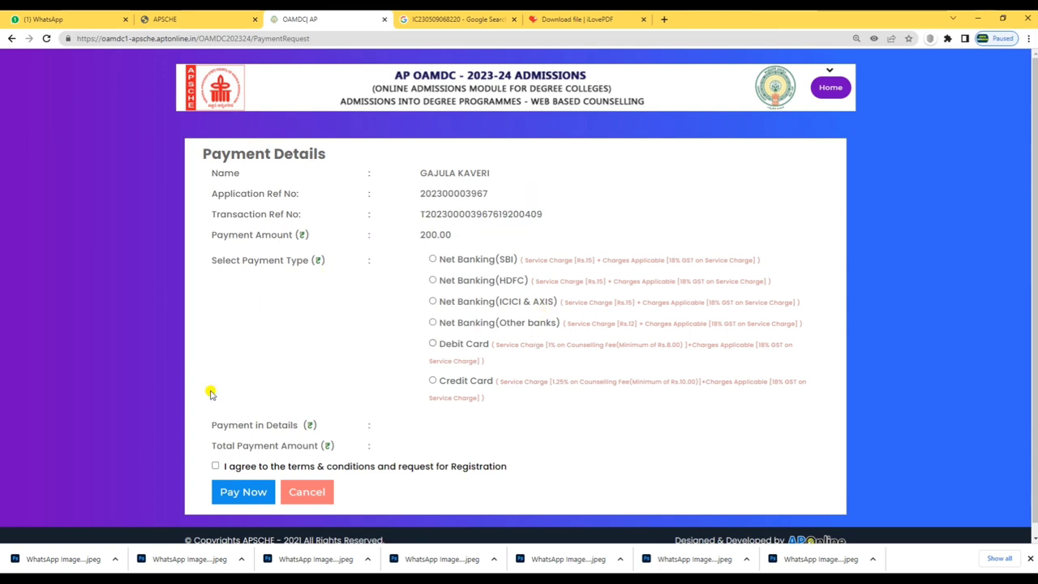
- Agree to the terms and choose Debit Card, making the total ₹209.44
left_click(215, 467)
left_click(433, 345)
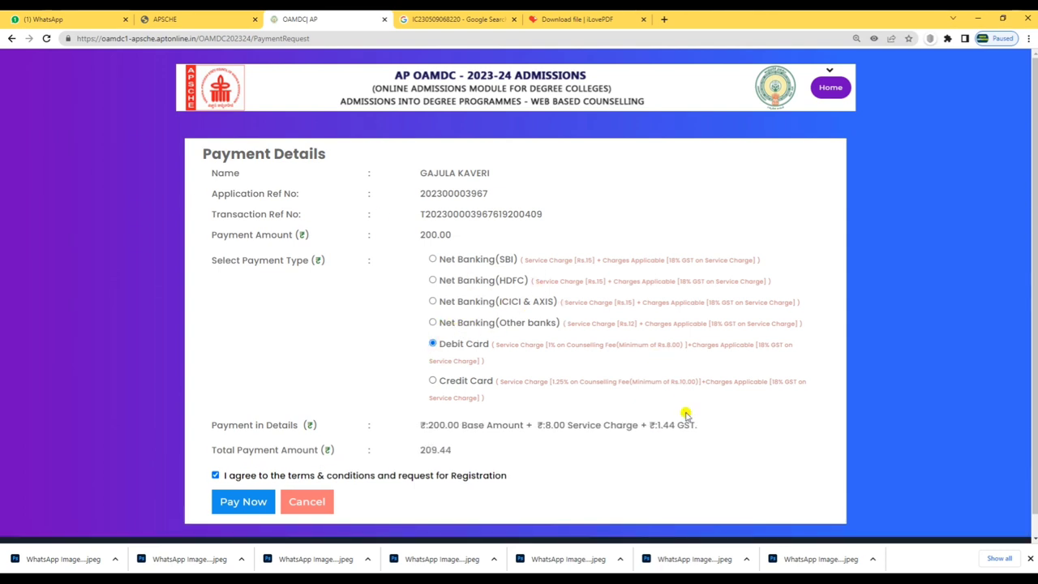
scroll(568, 438, "down", 1)
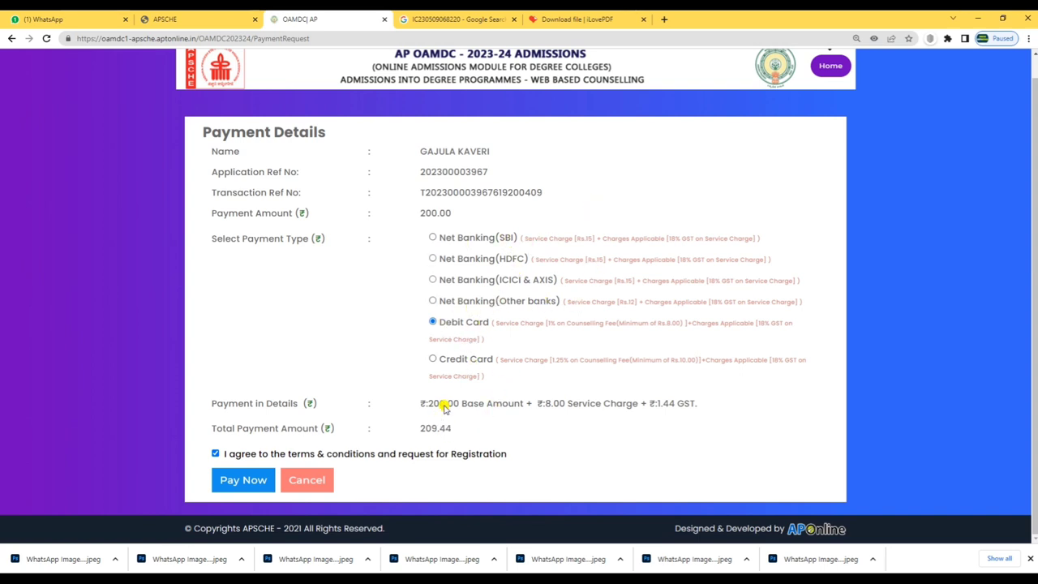
- Pay ₹209.44 on Worldline by entering the debit card details and OTP, then acknowledge success
left_click(256, 480)
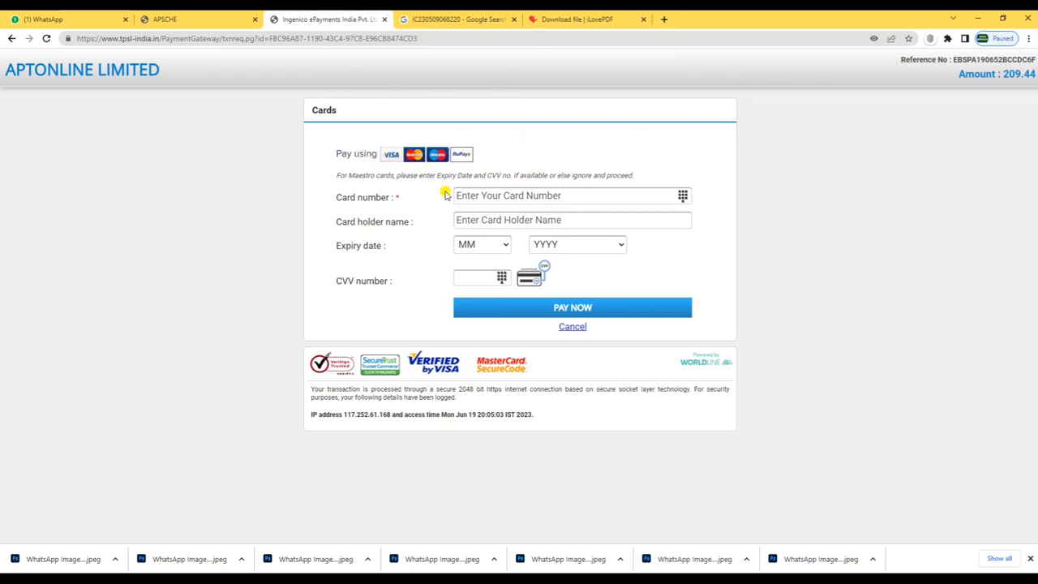
left_click(491, 197)
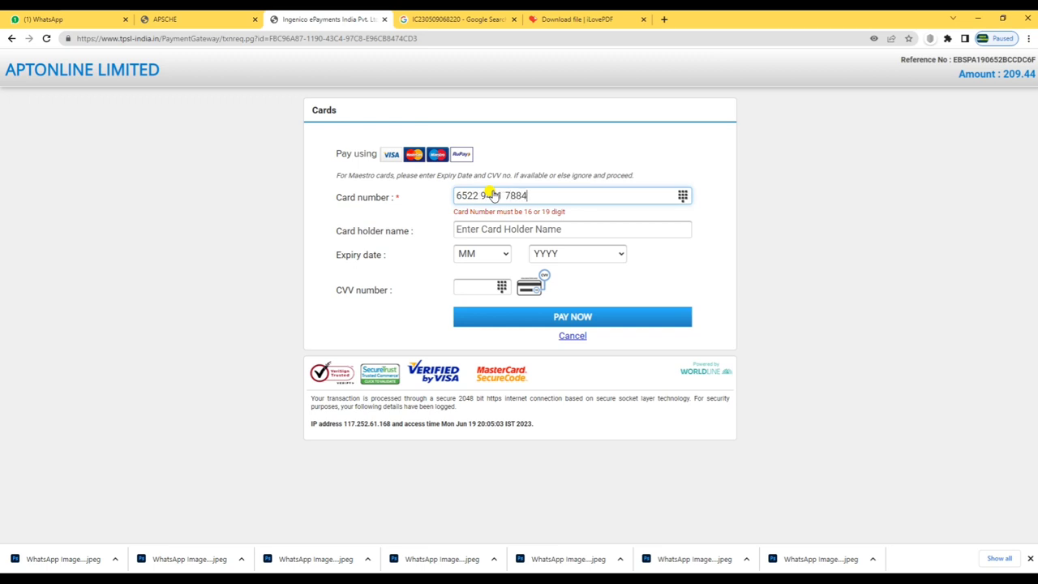
key("Tab")
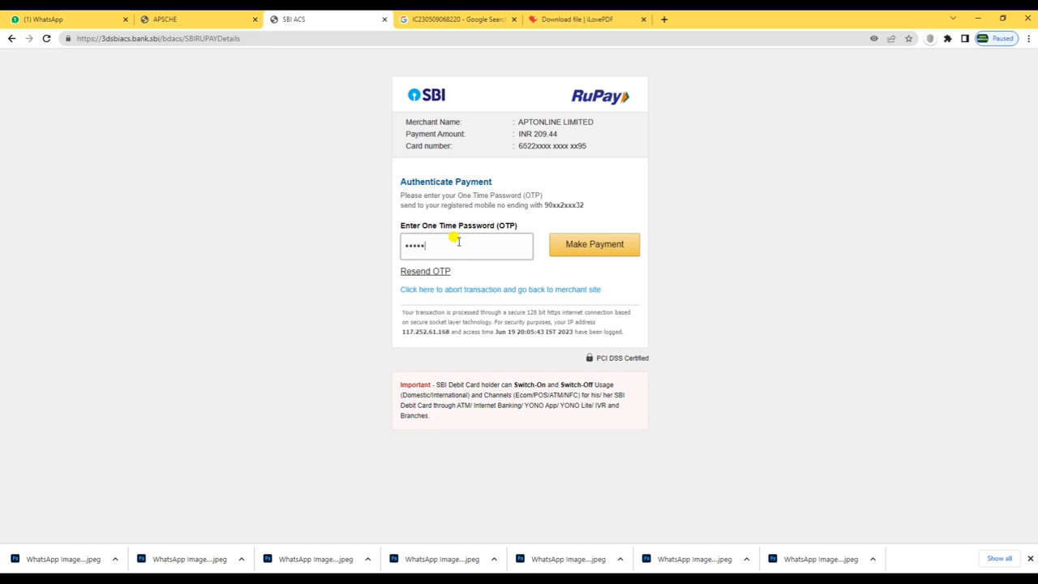
left_click(593, 245)
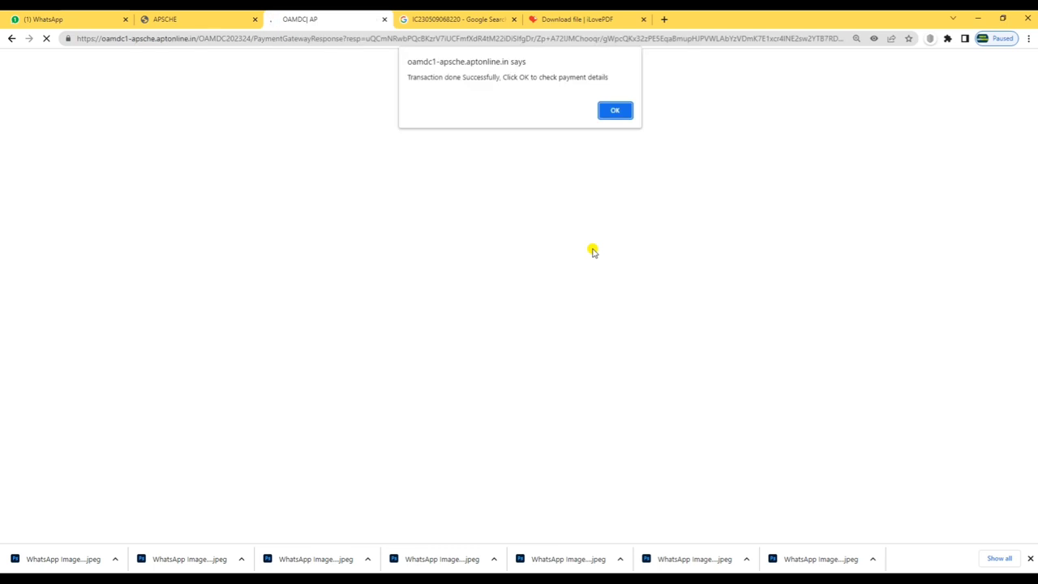
key("Return")
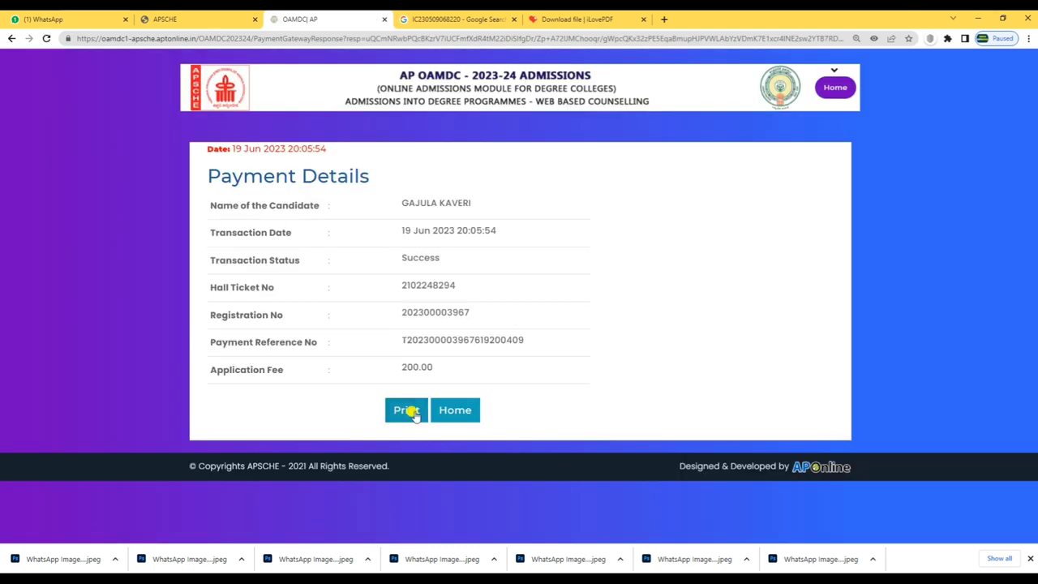
- Save the Payment Details receipt as PDF, copy the Registration No, and return Home
left_click(410, 411)
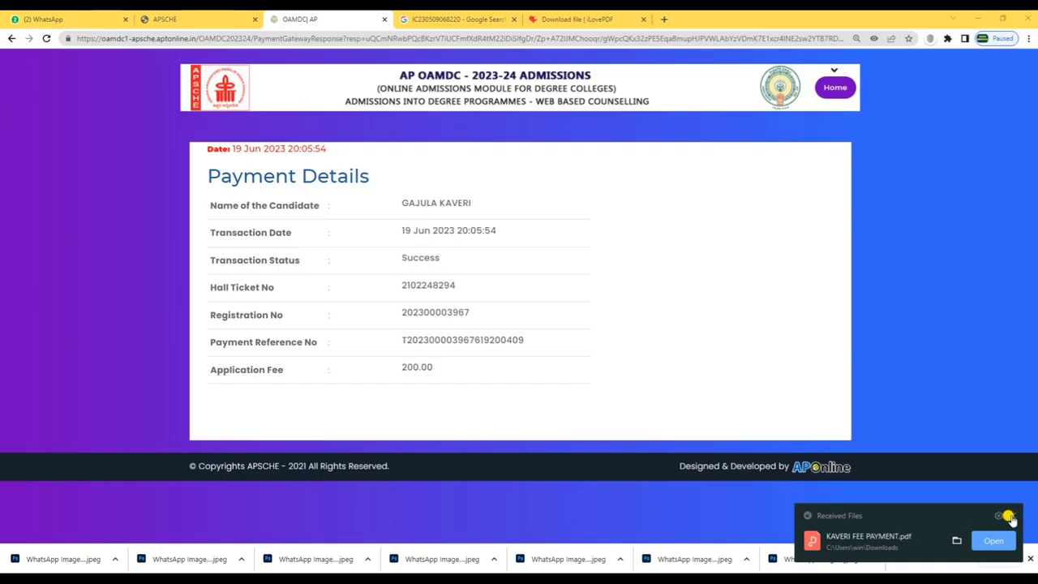
left_click(1009, 516)
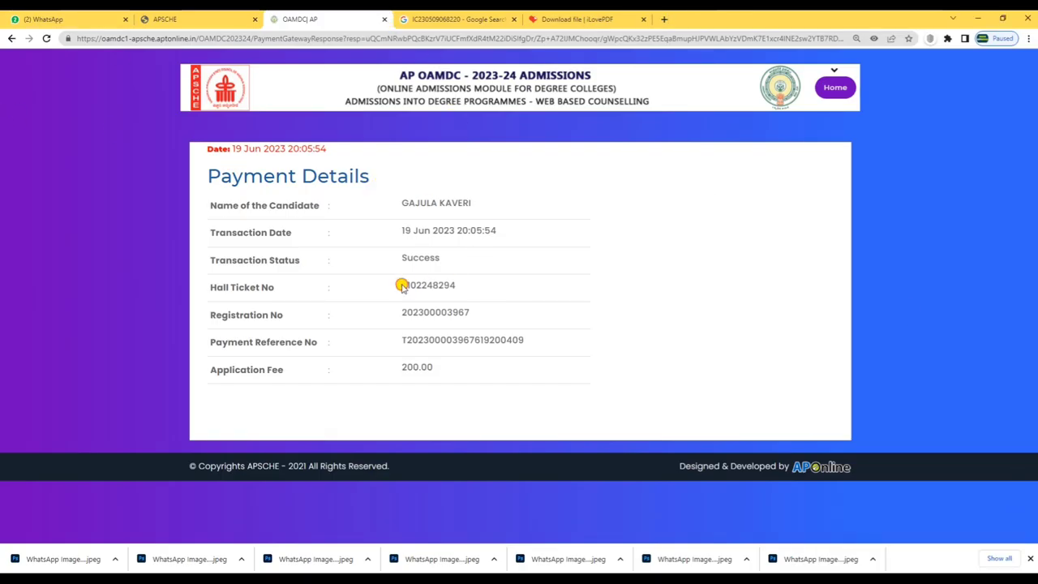
left_click_drag(402, 286, 472, 287)
left_click_drag(398, 313, 487, 318)
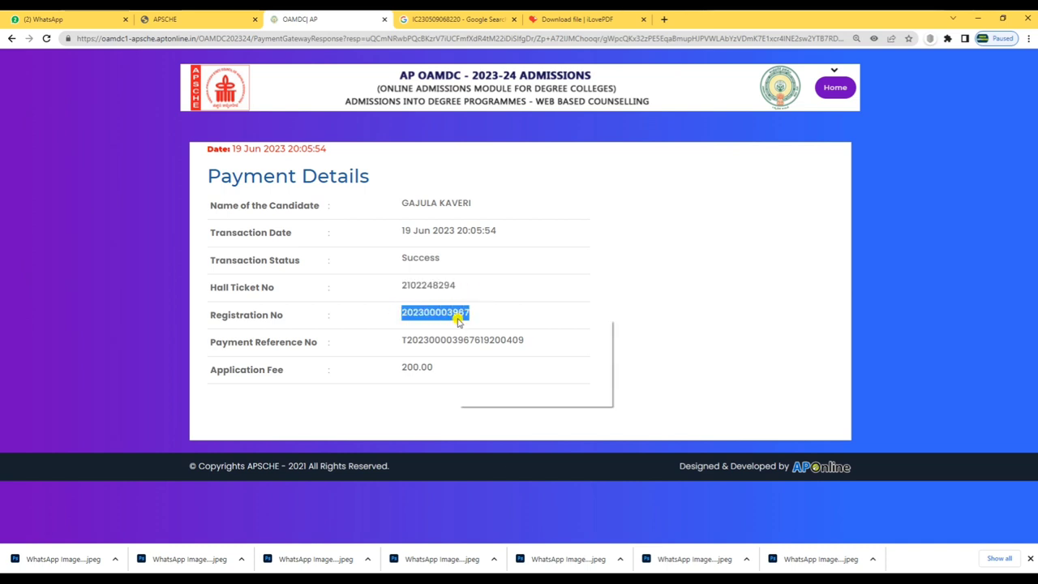
left_click(476, 329)
left_click(384, 398)
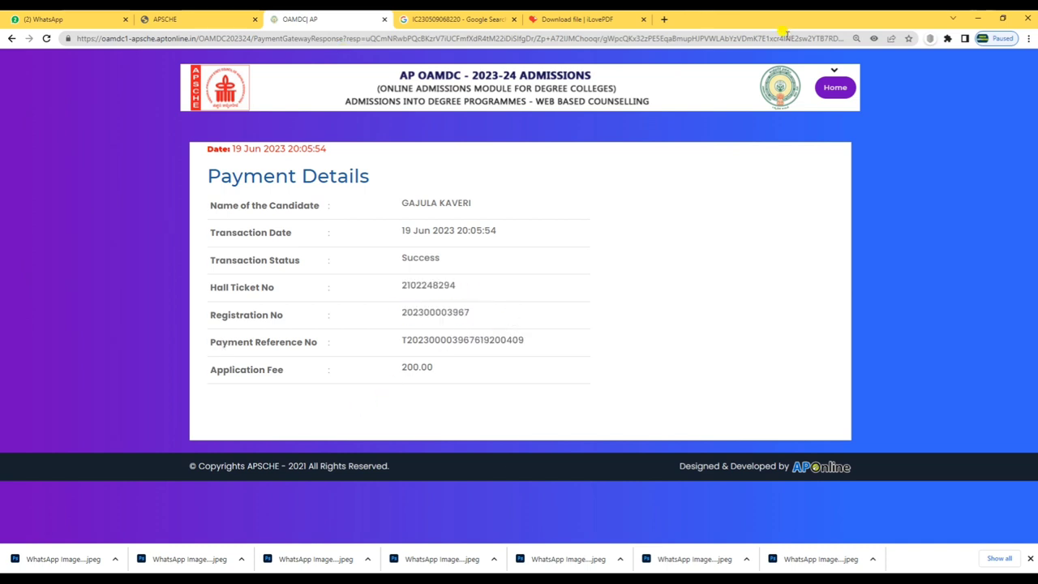
left_click(834, 87)
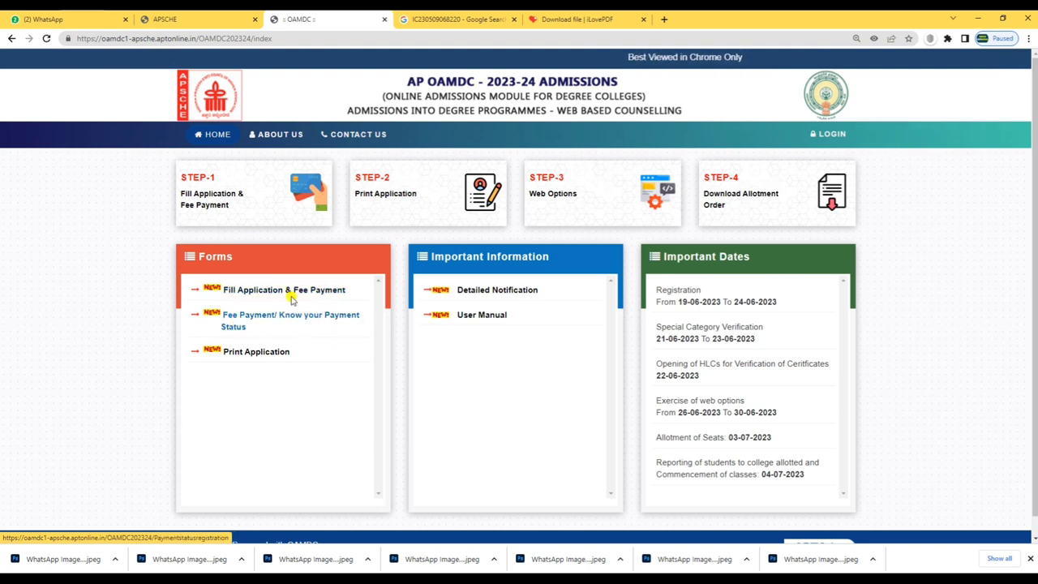
- Open Print Application; pasting the registration number is blocked, so paste it in a new tab
left_click(384, 183)
left_click(228, 231)
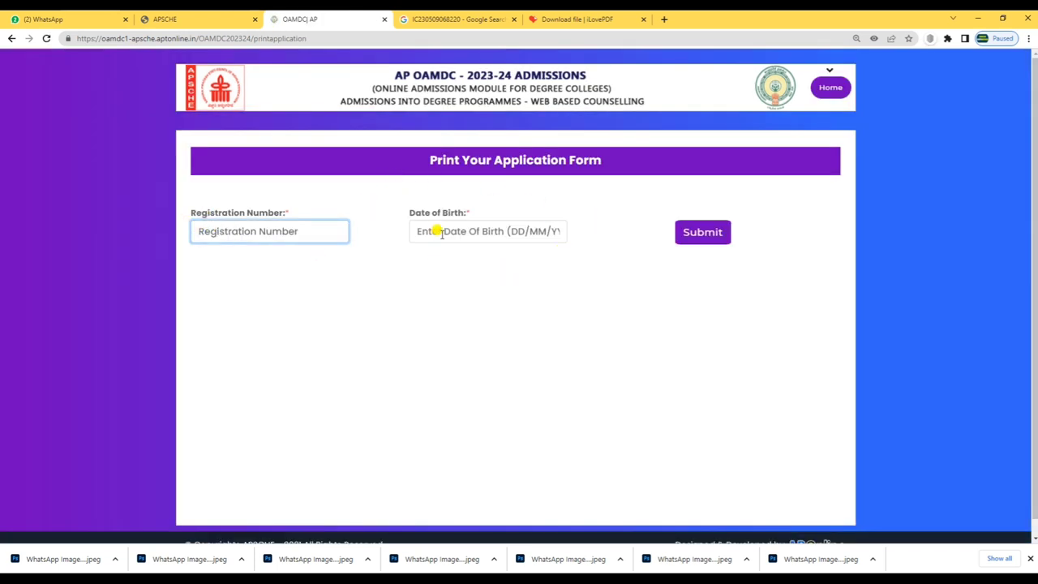
key("ctrl+v")
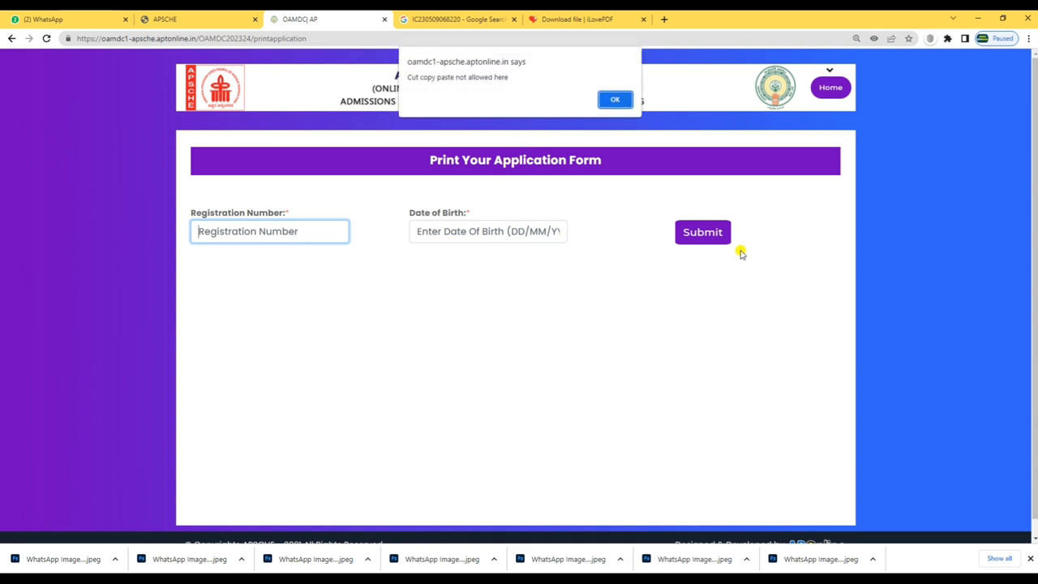
left_click(614, 99)
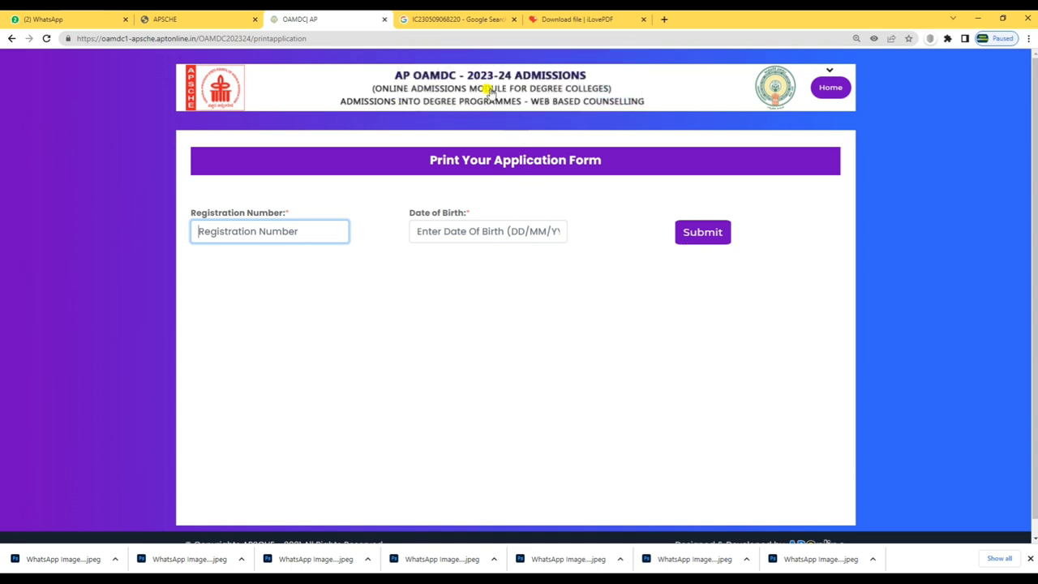
left_click(664, 19)
key("ctrl+v")
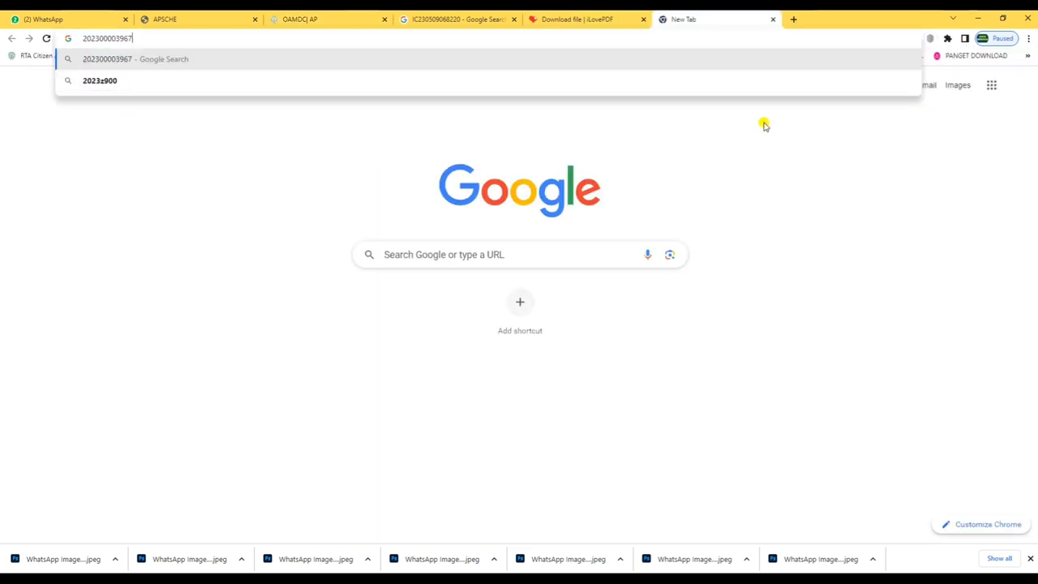
key("Return")
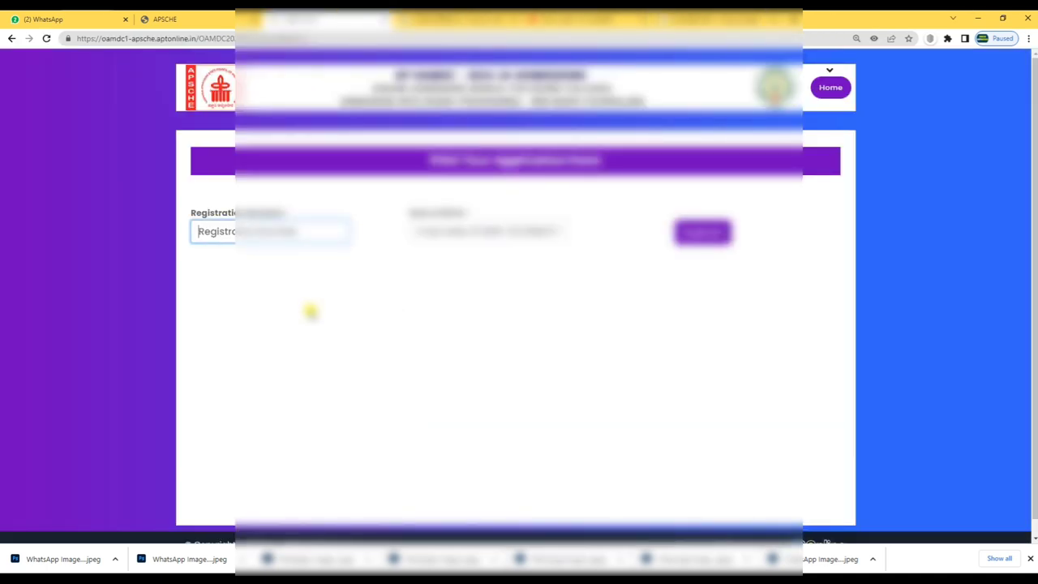
- Enter the registration number and date of birth and submit to load the application form
key("ctrl+v")
key("Tab")
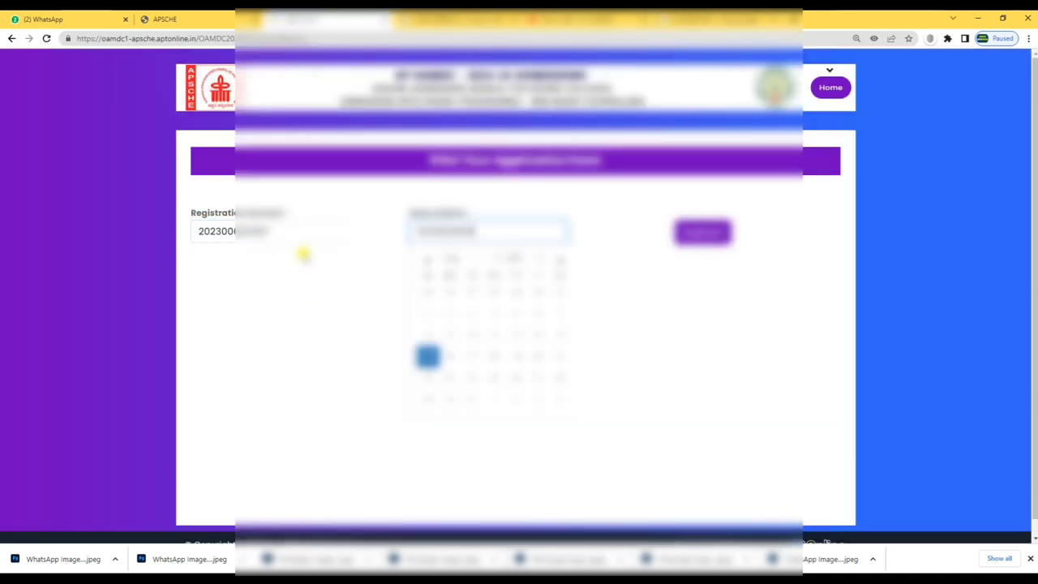
left_click(392, 205)
left_click(704, 234)
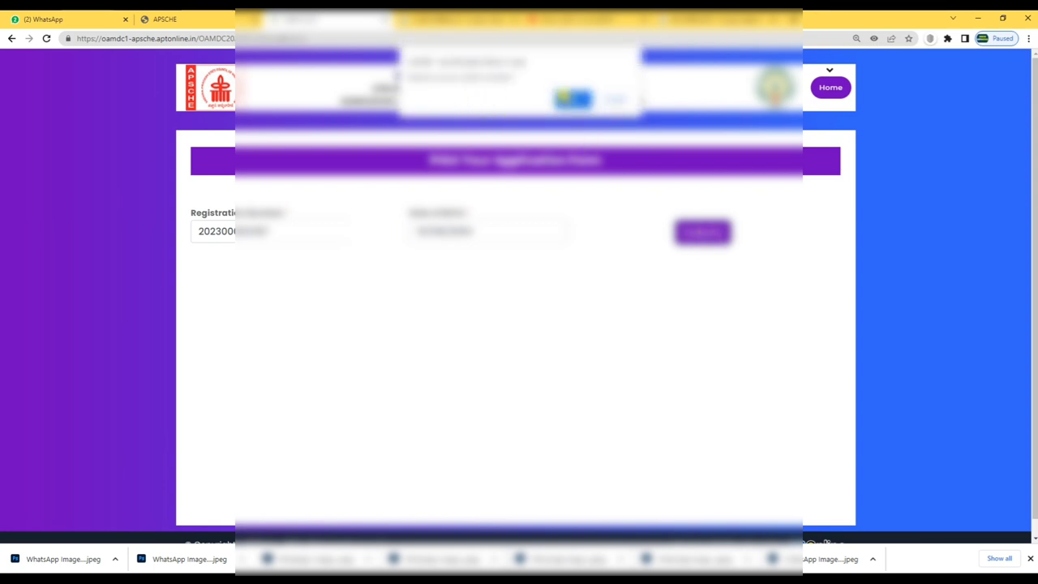
left_click(572, 99)
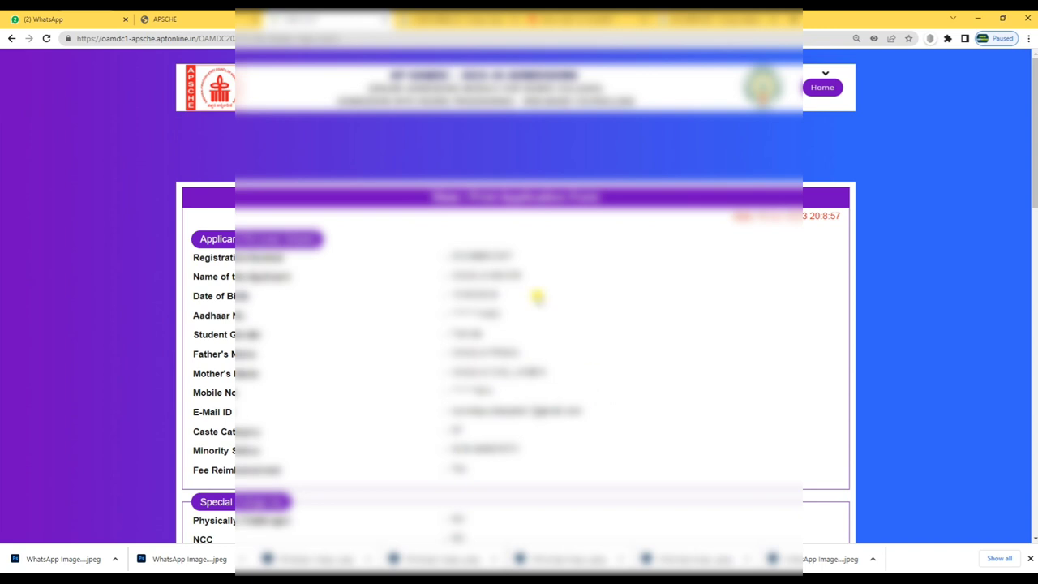
- Scroll through the application form and print it
scroll(604, 332, "down", 6)
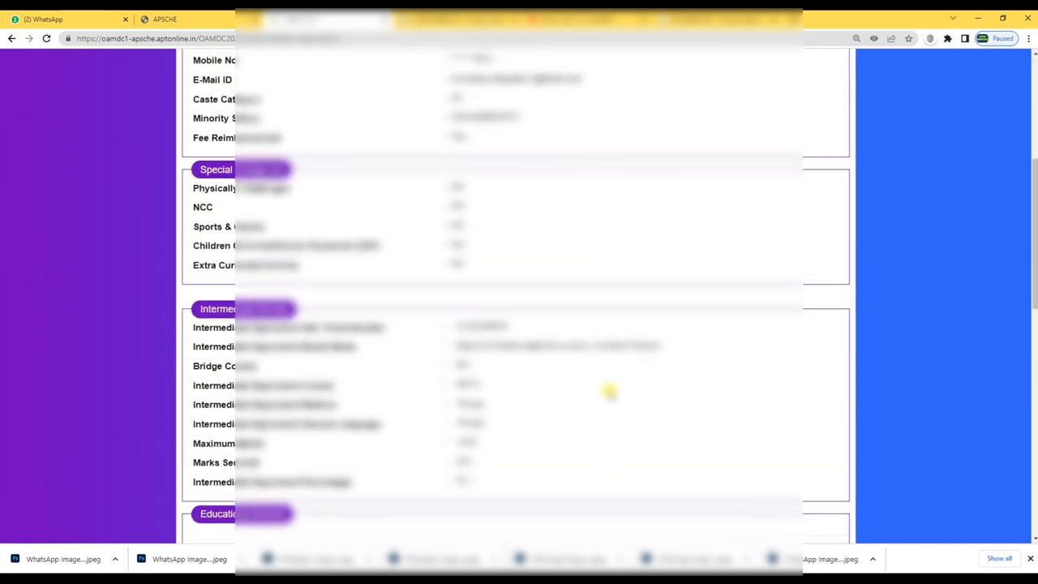
scroll(612, 386, "up", 6)
scroll(600, 405, "down", 5)
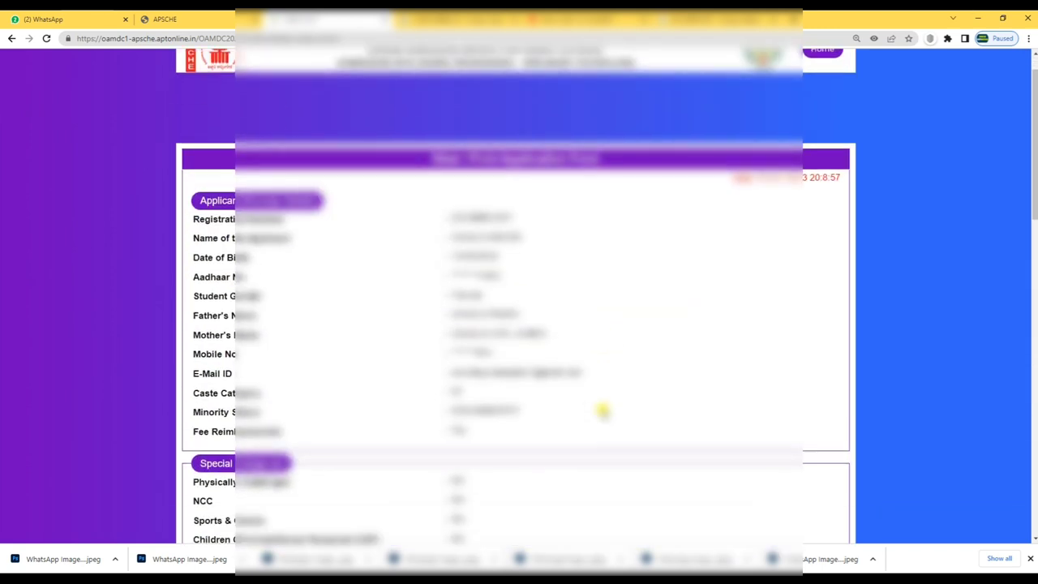
scroll(604, 399, "down", 10)
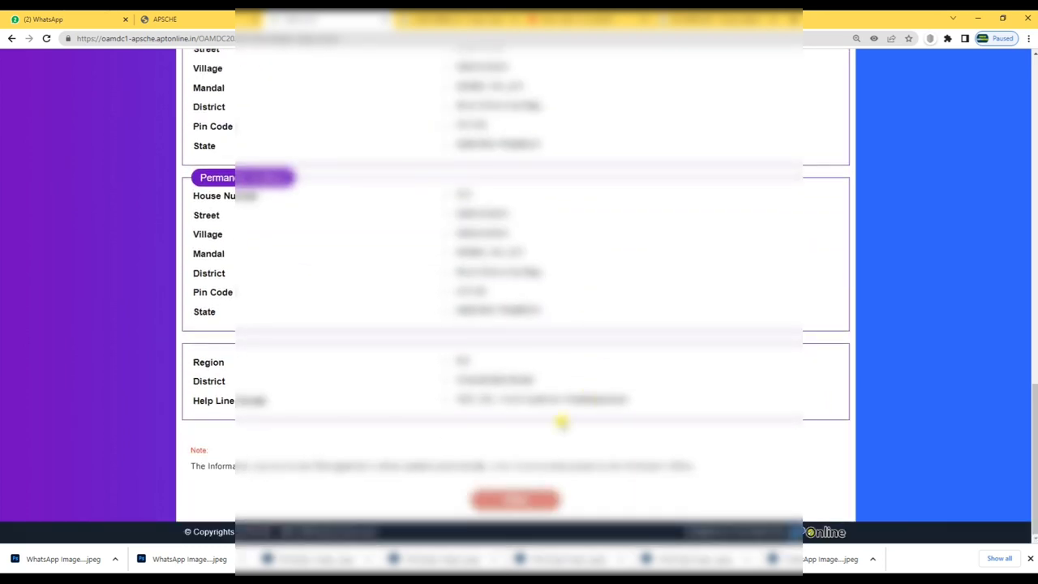
left_click(512, 500)
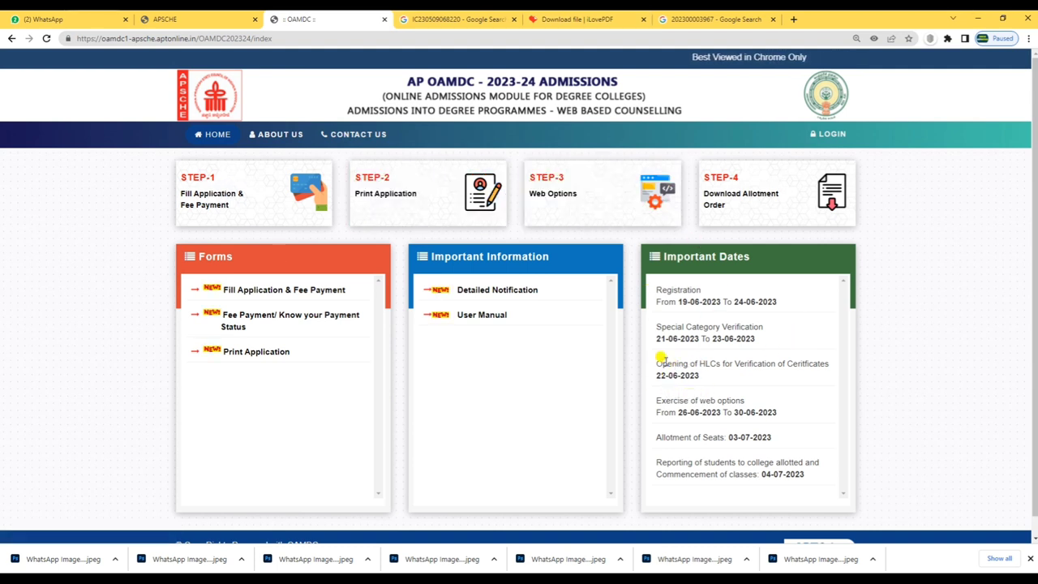
left_click_drag(689, 363, 761, 363)
left_click_drag(655, 375, 692, 377)
left_click(720, 381)
left_click_drag(678, 412, 777, 415)
left_click(282, 314)
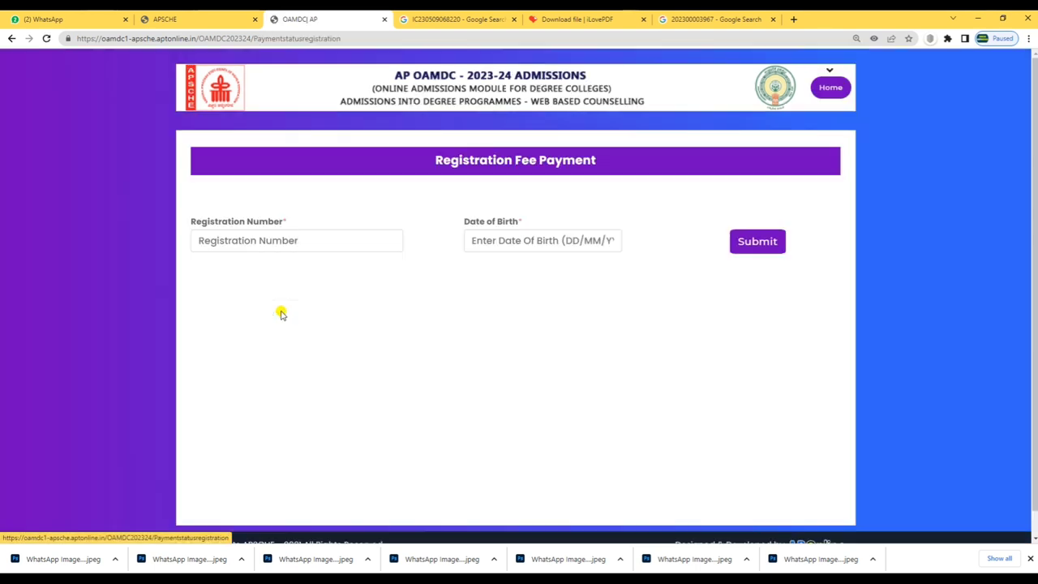
left_click(247, 241)
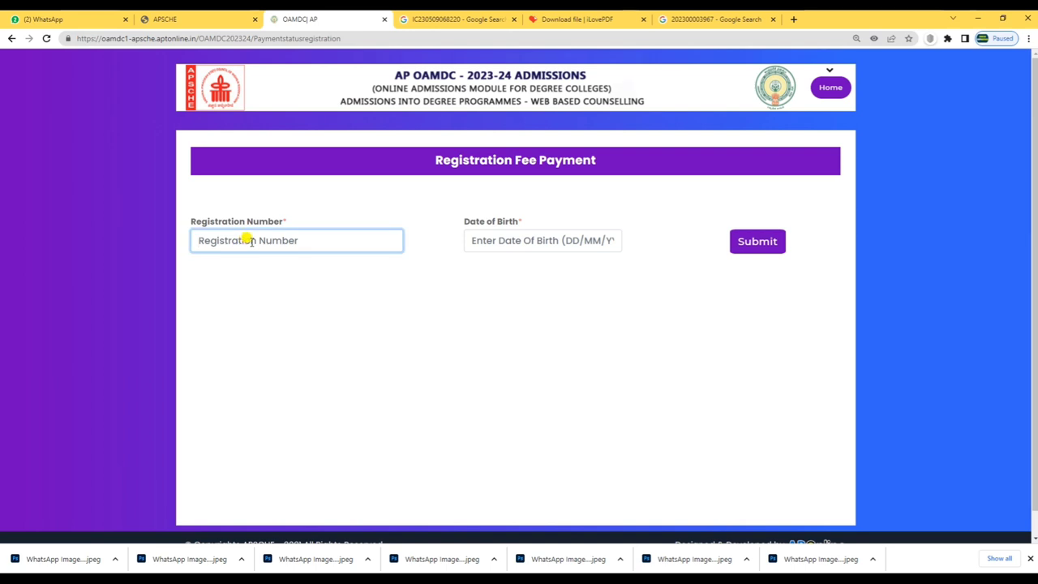
key("ctrl+v")
left_click(614, 99)
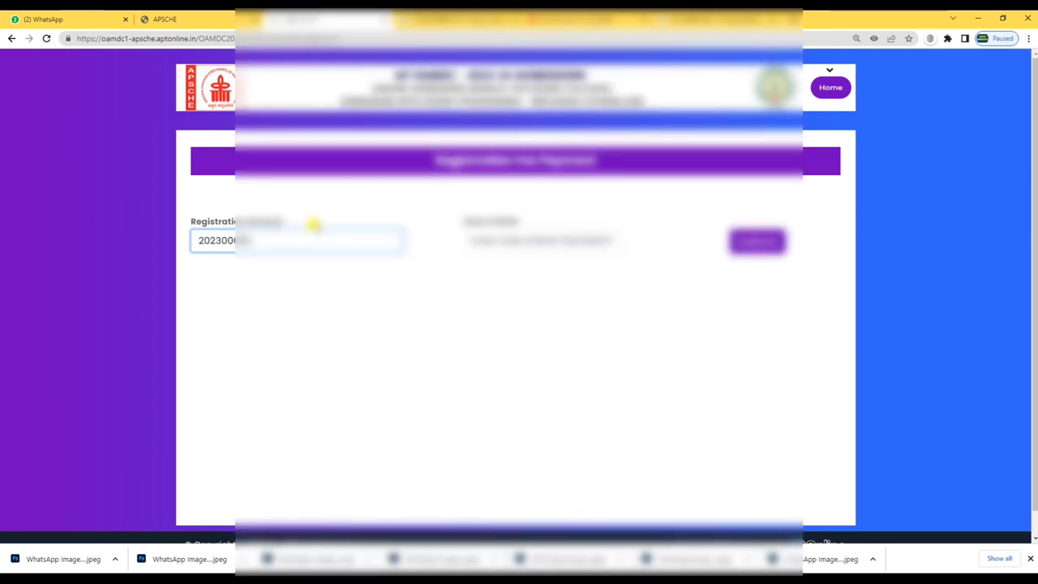
key("Tab")
left_click(313, 225)
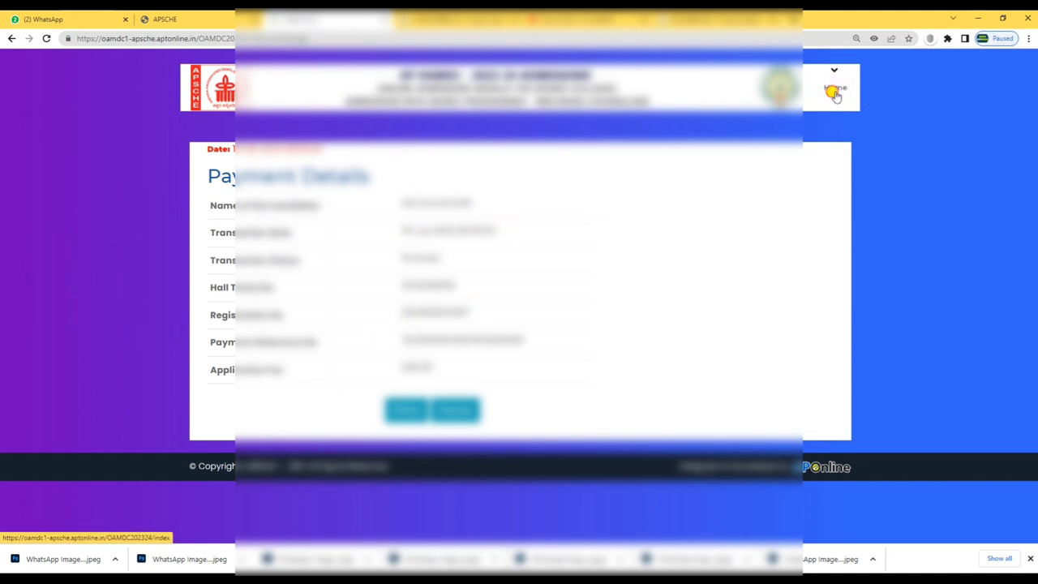
left_click(836, 91)
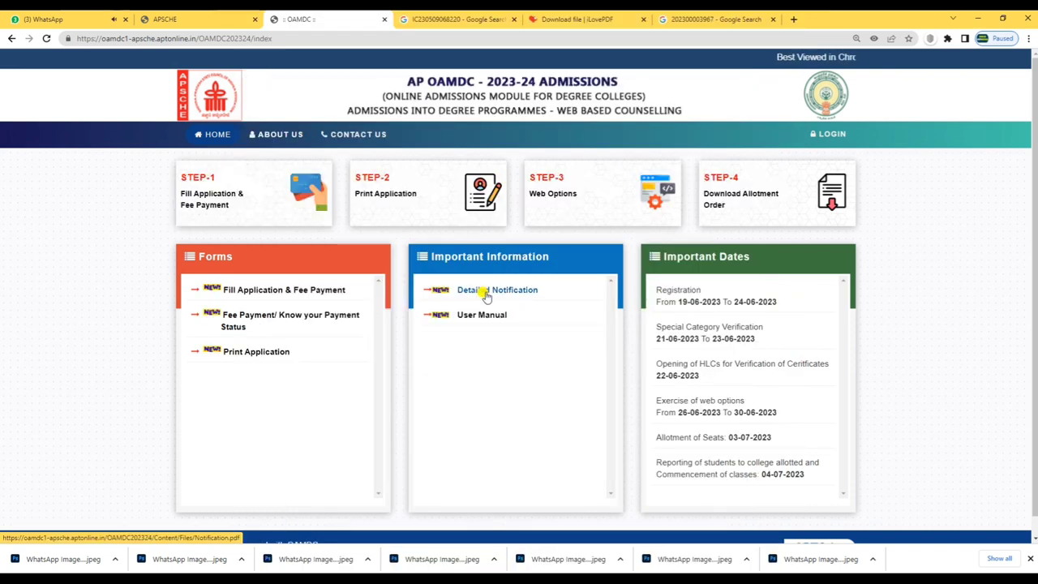
- Open the Detailed Notification and User Manual PDFs from the admissions portal
left_click(485, 296)
left_click(324, 18)
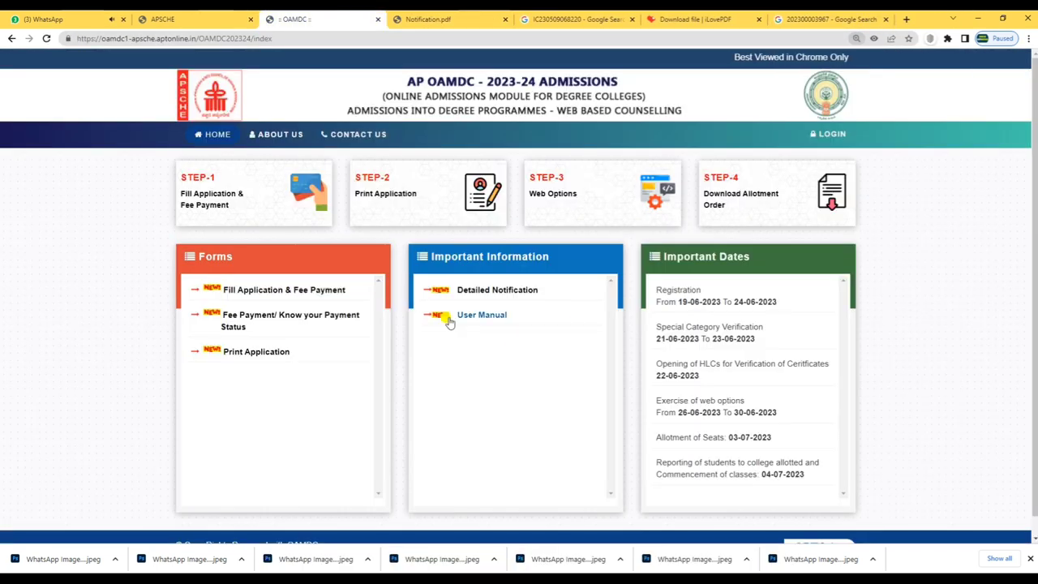
left_click(489, 317)
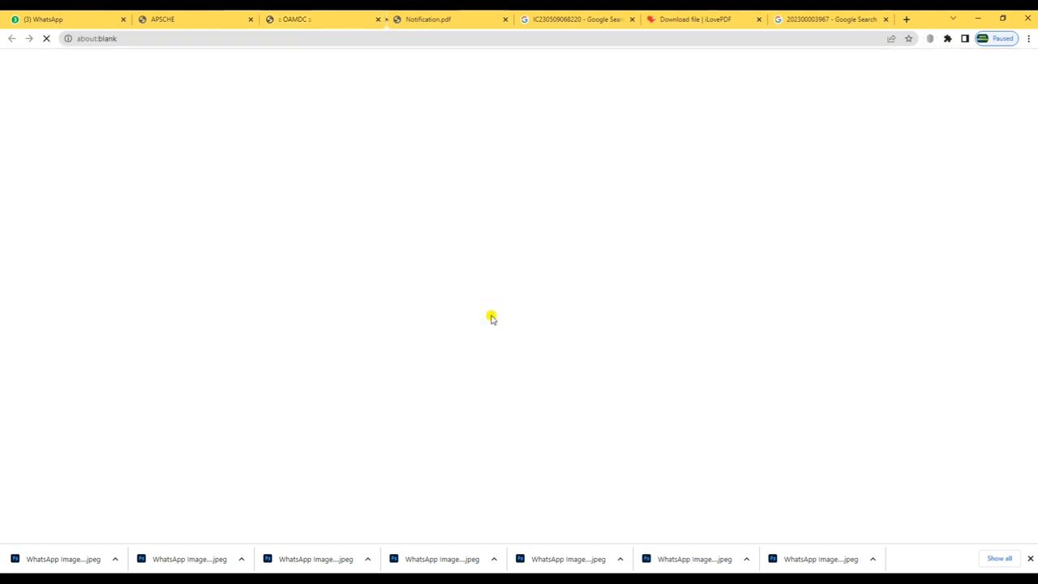
- Read through UserManual.pdf up to page 11, then return to the OAMDC portal tab
scroll(606, 249, "down", 1)
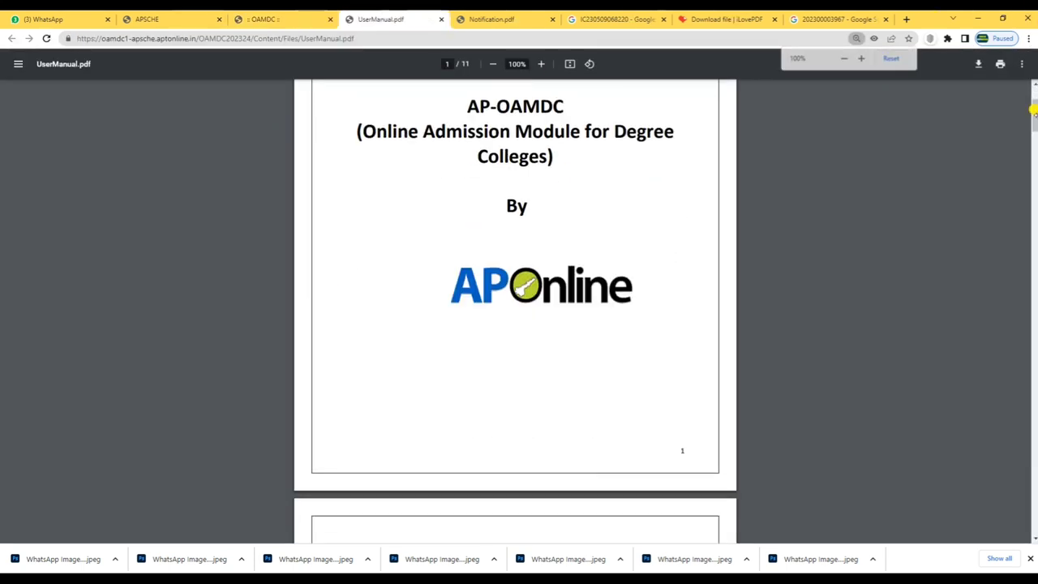
left_click_drag(1033, 114, 1019, 438)
scroll(540, 303, "down", 15)
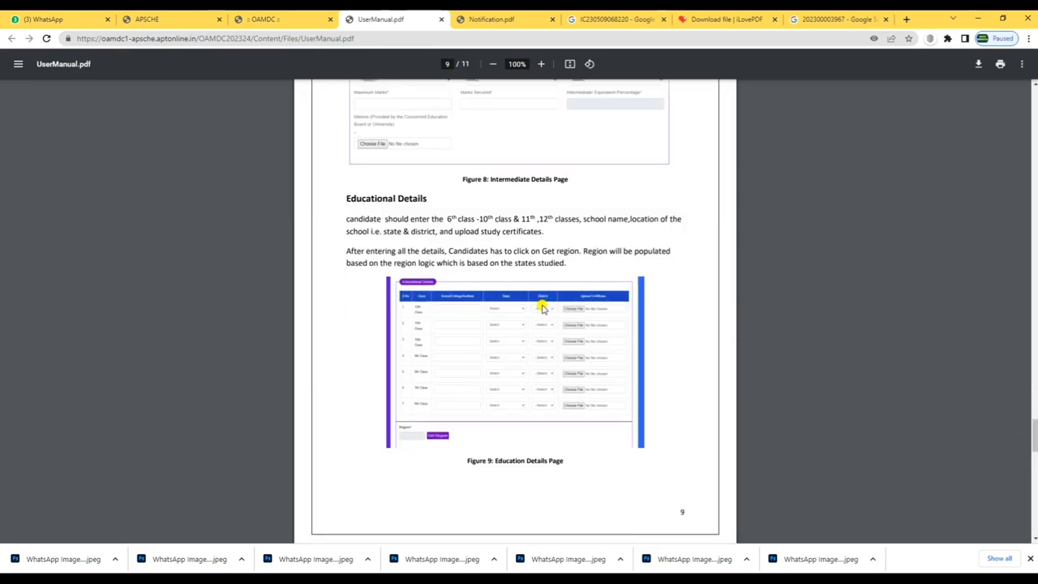
scroll(535, 349, "down", 2)
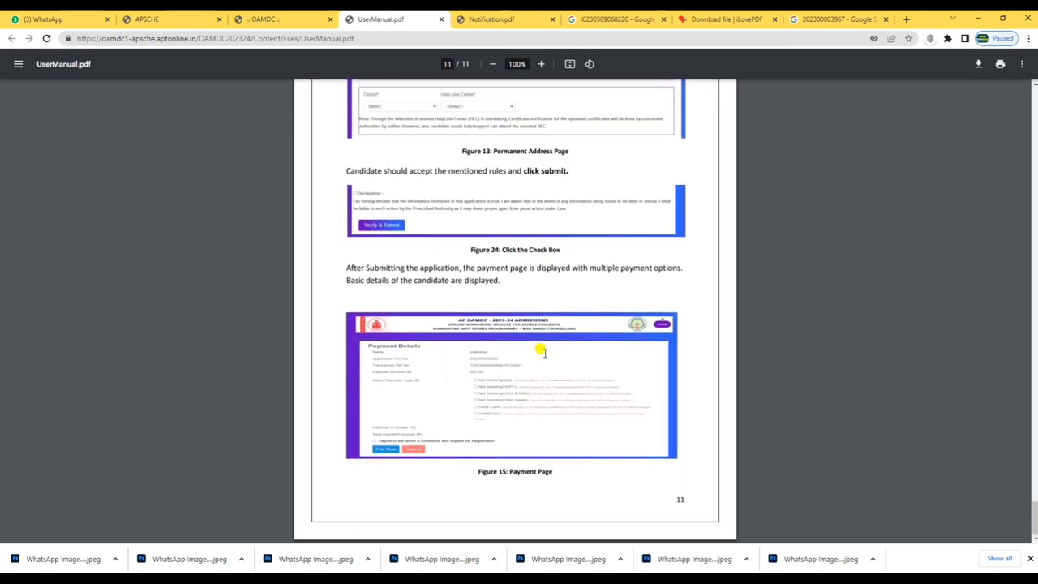
scroll(533, 369, "up", 20)
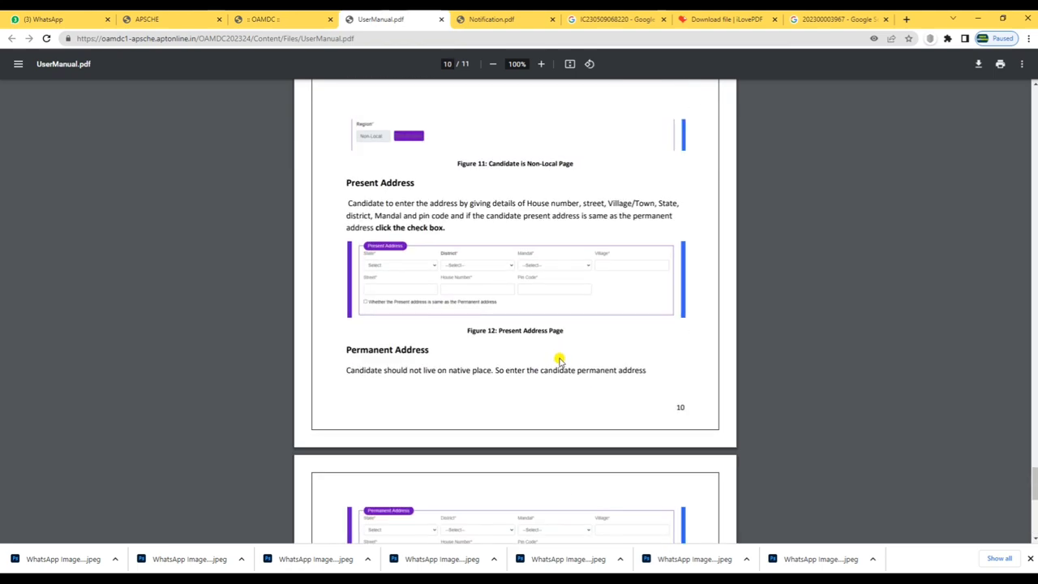
scroll(578, 297, "up", 10)
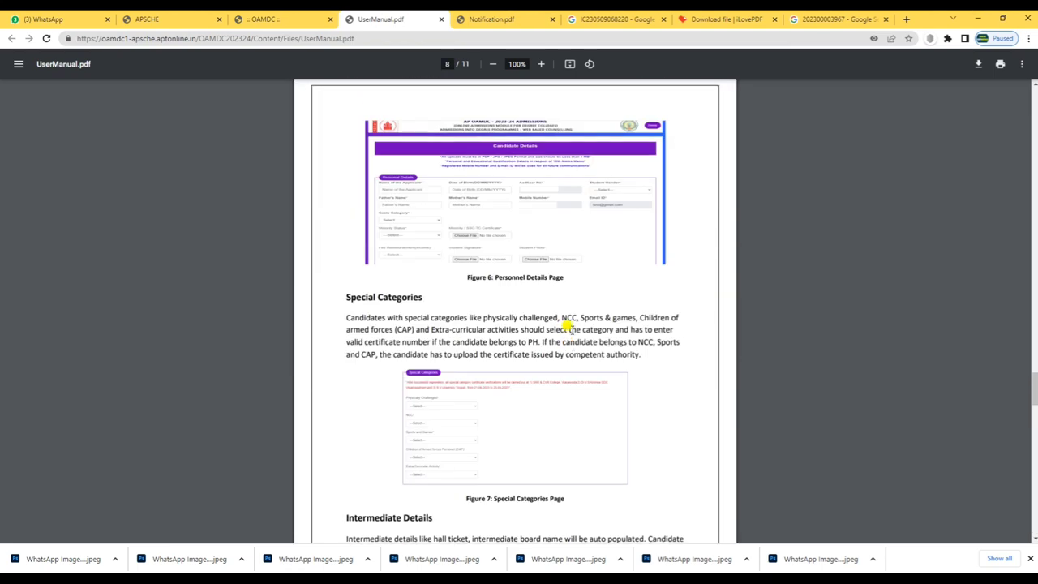
scroll(578, 346, "down", 10)
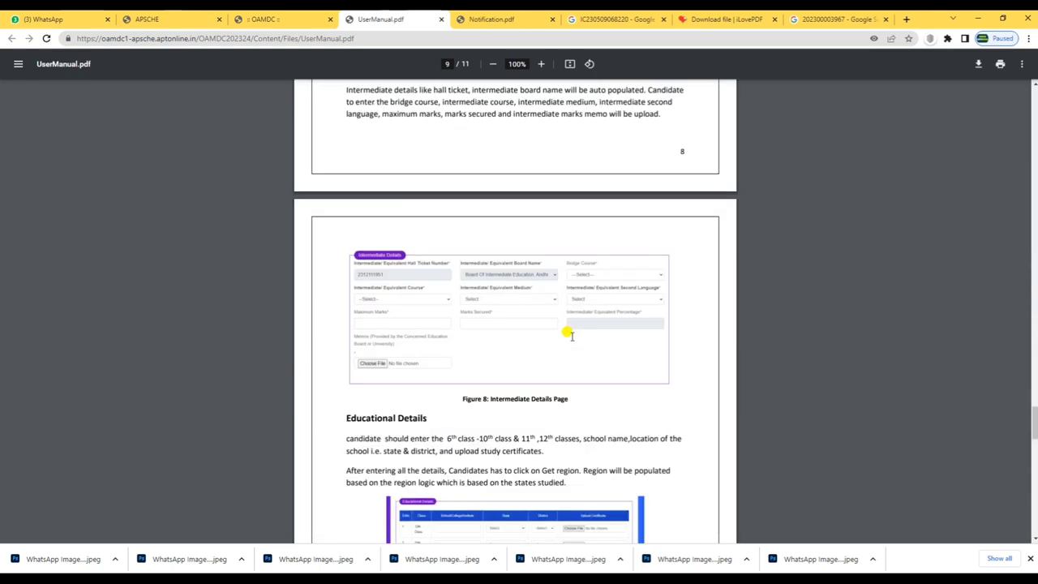
scroll(610, 292, "down", 4)
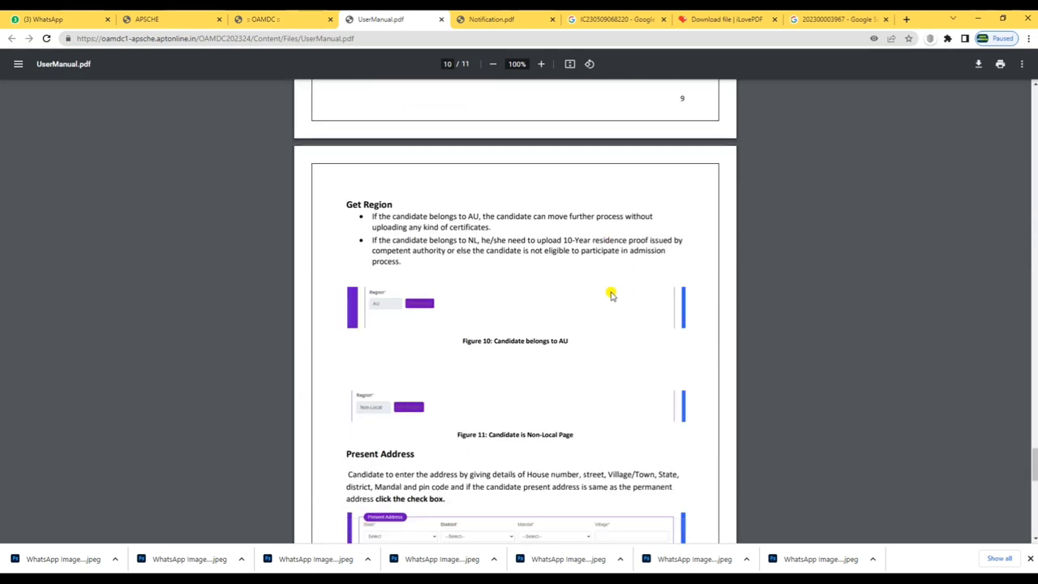
scroll(610, 292, "up", 5)
scroll(483, 219, "down", 9)
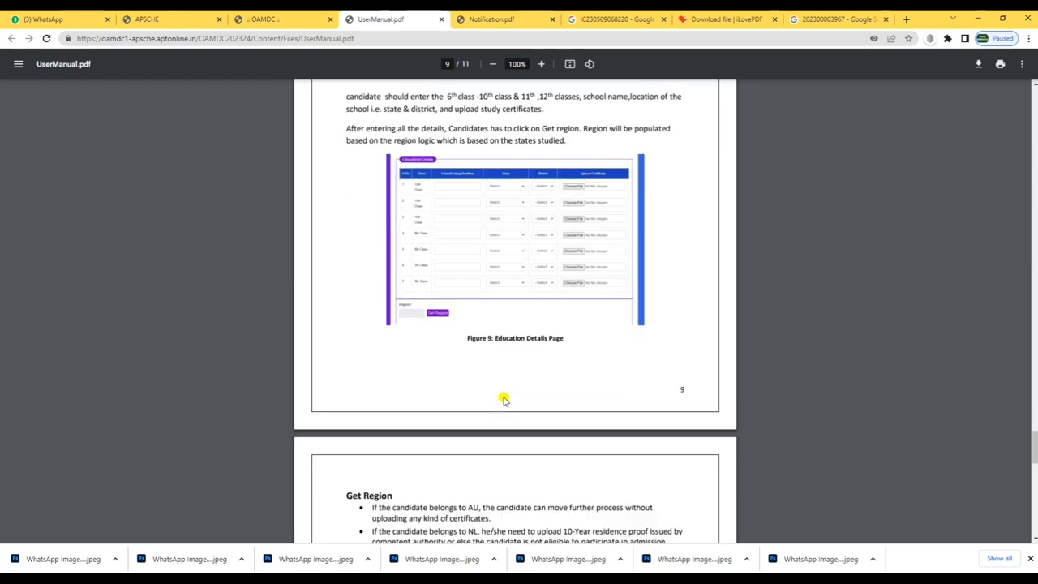
scroll(531, 379, "down", 3)
scroll(533, 387, "up", 3)
left_click(308, 18)
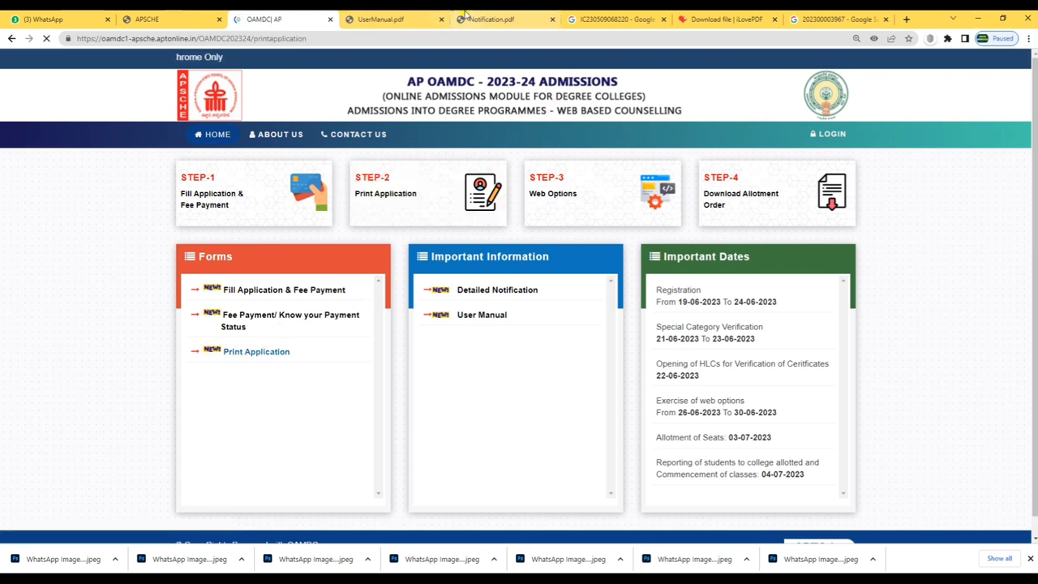
- Close the UserManual, Notification PDF, Google search and iLovePDF download tabs
left_click(426, 19)
left_click(441, 19)
left_click(441, 18)
left_click(441, 19)
left_click(441, 18)
- Close the registration number search tab and go back to the OAMDC admissions home page
left_click(442, 20)
left_click(254, 234)
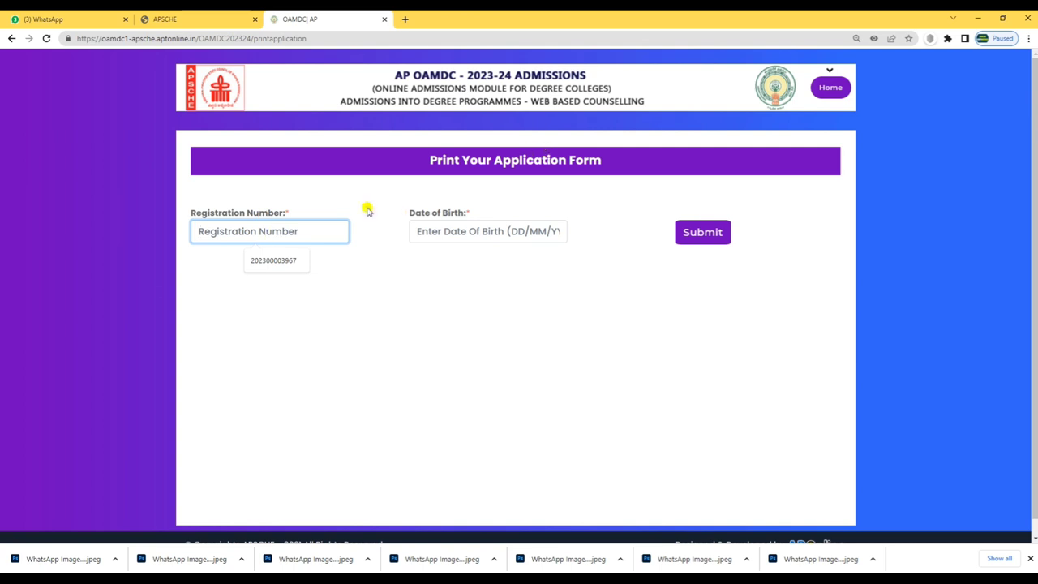
left_click(831, 87)
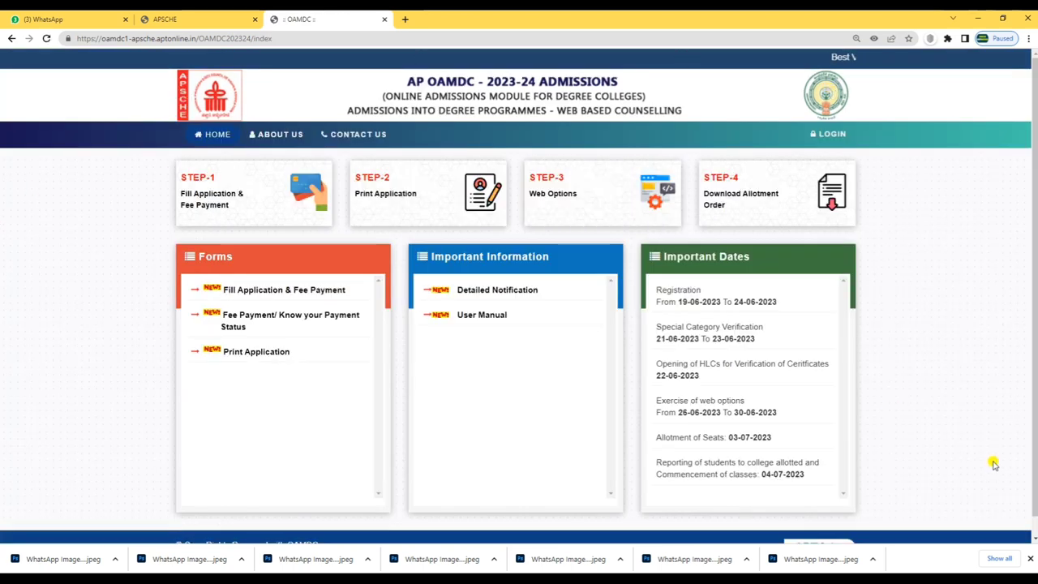